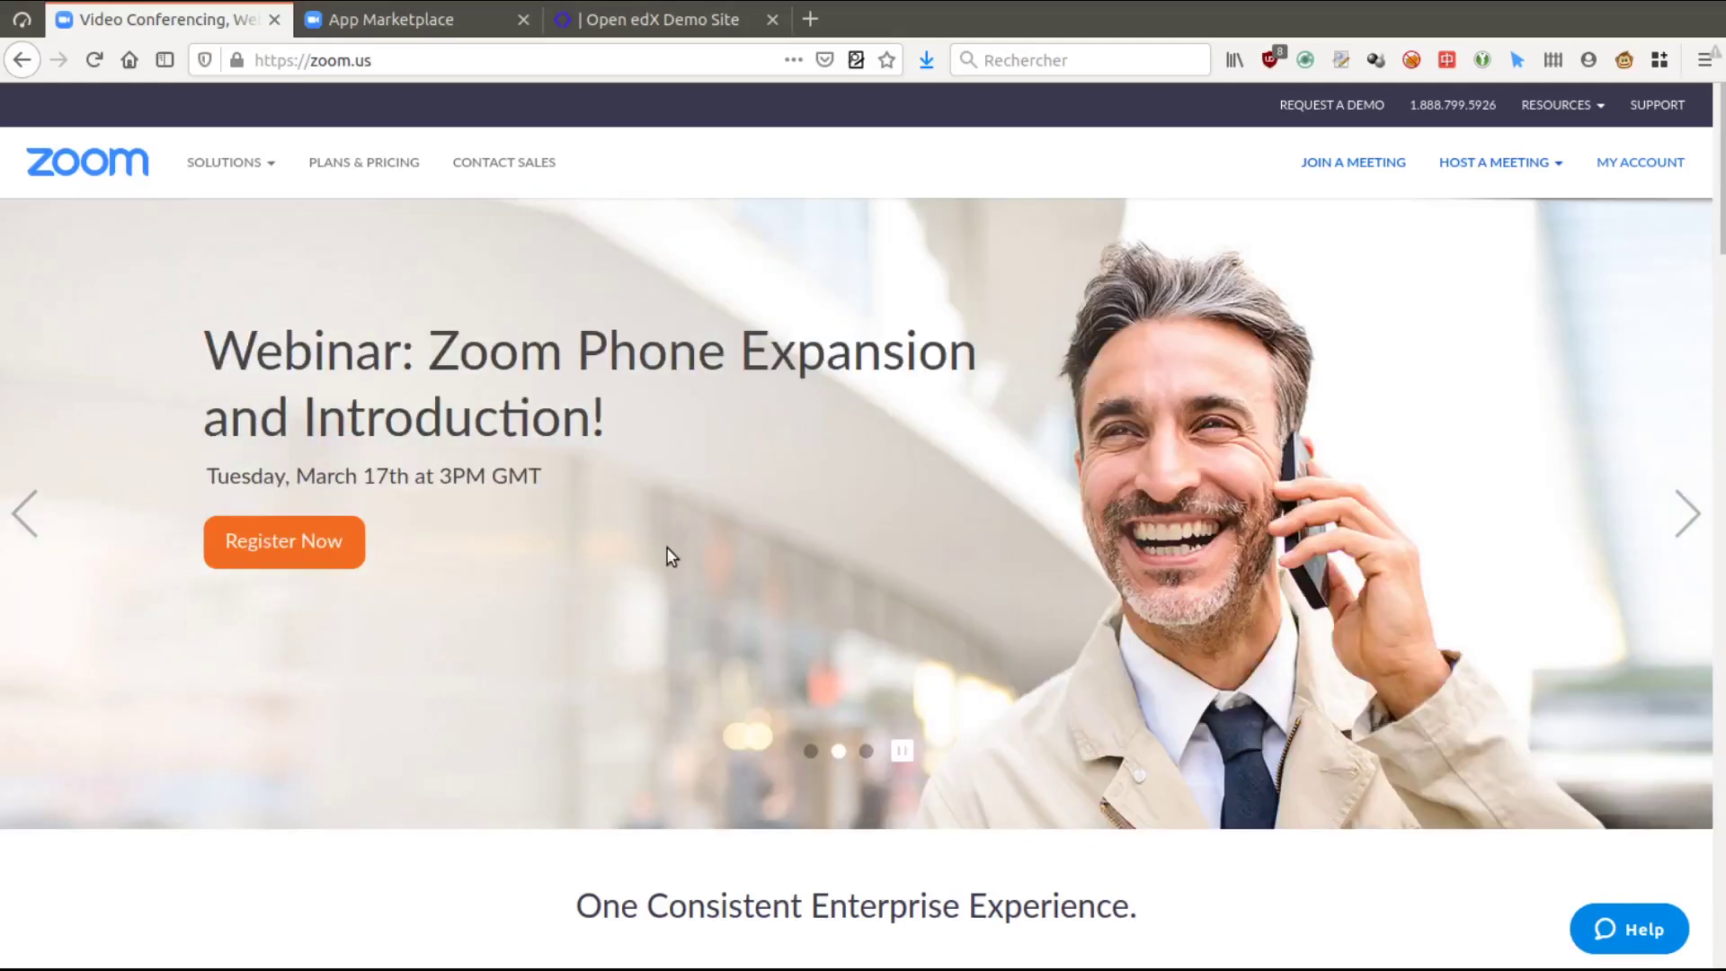
On the Open edX tab, change the address to studio.demo.openedx.overhang.io to load Studio
key(ctrl+shift+Tab)
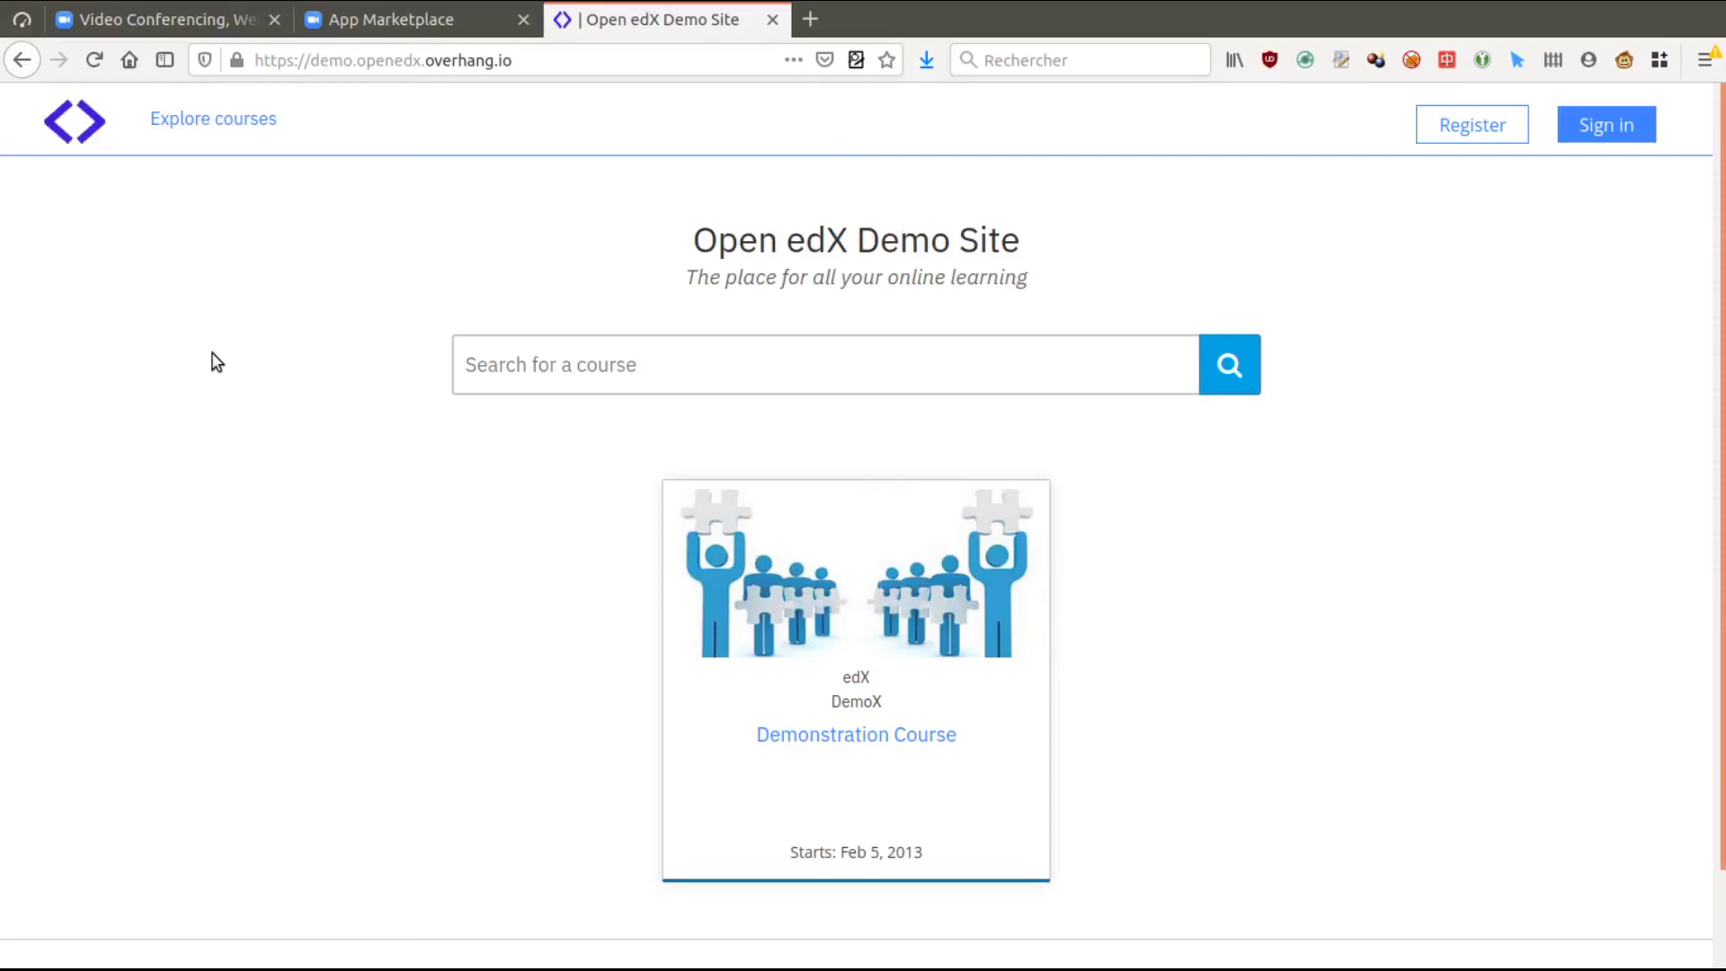
click(619, 61)
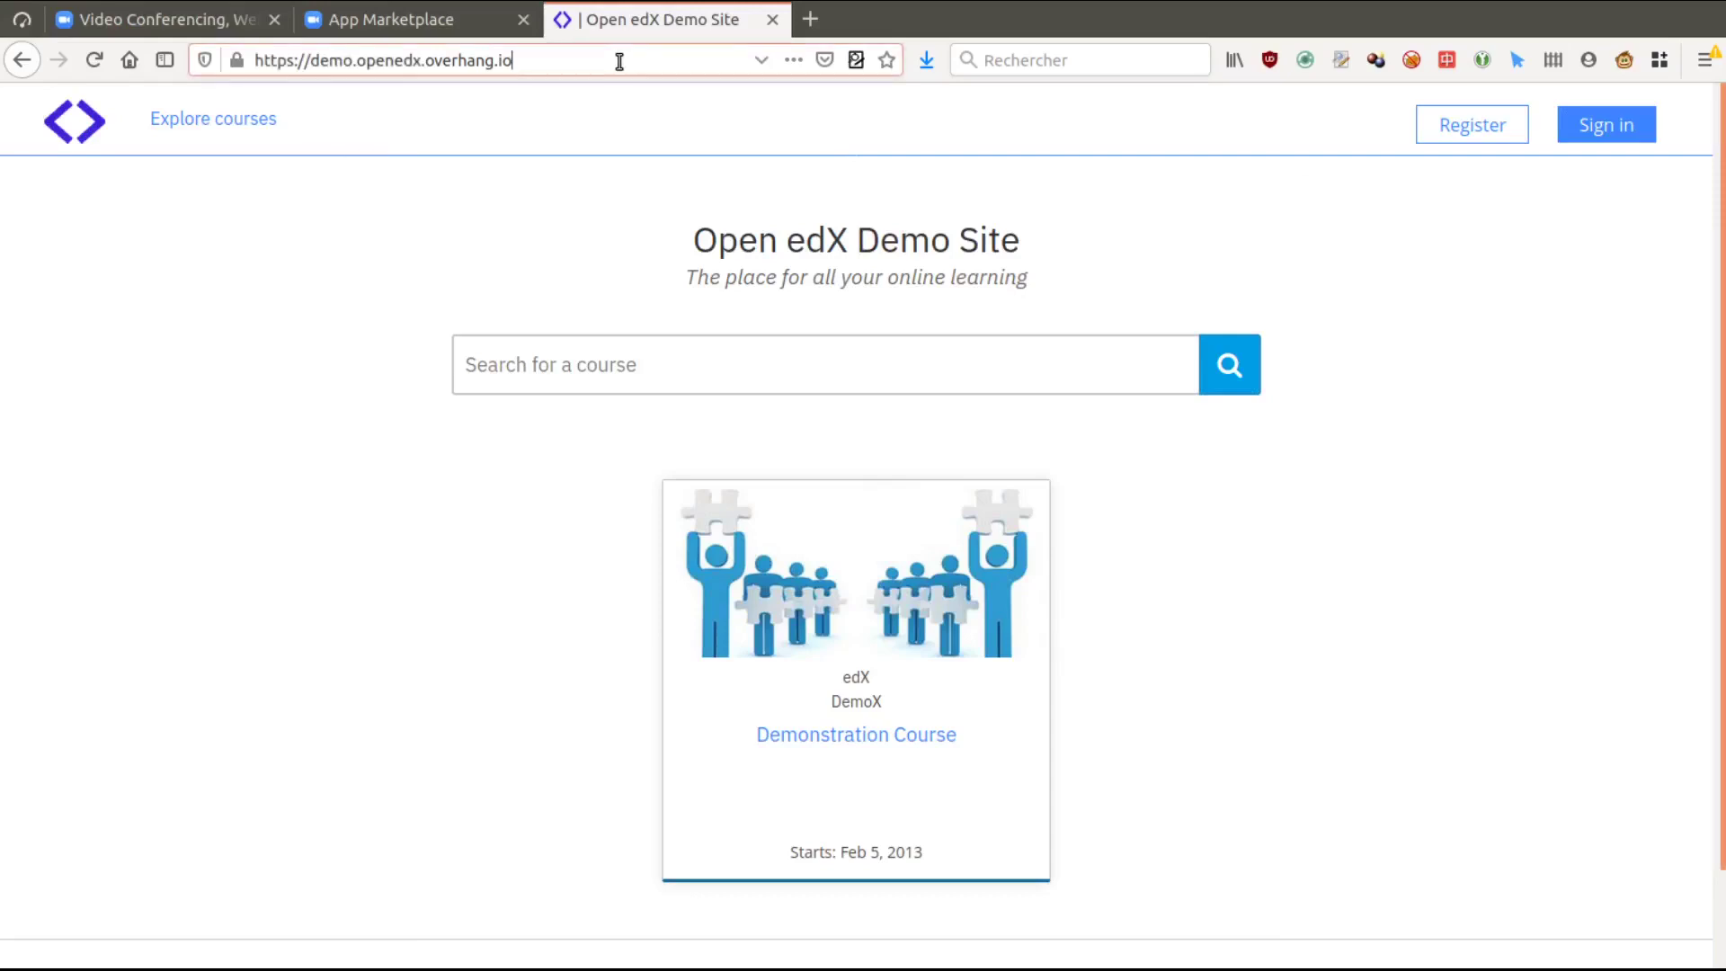
key(ctrl+Left)
key(ctrl+Left)
key(ctrl+Left)
key(ctrl+Left)
text(stud)
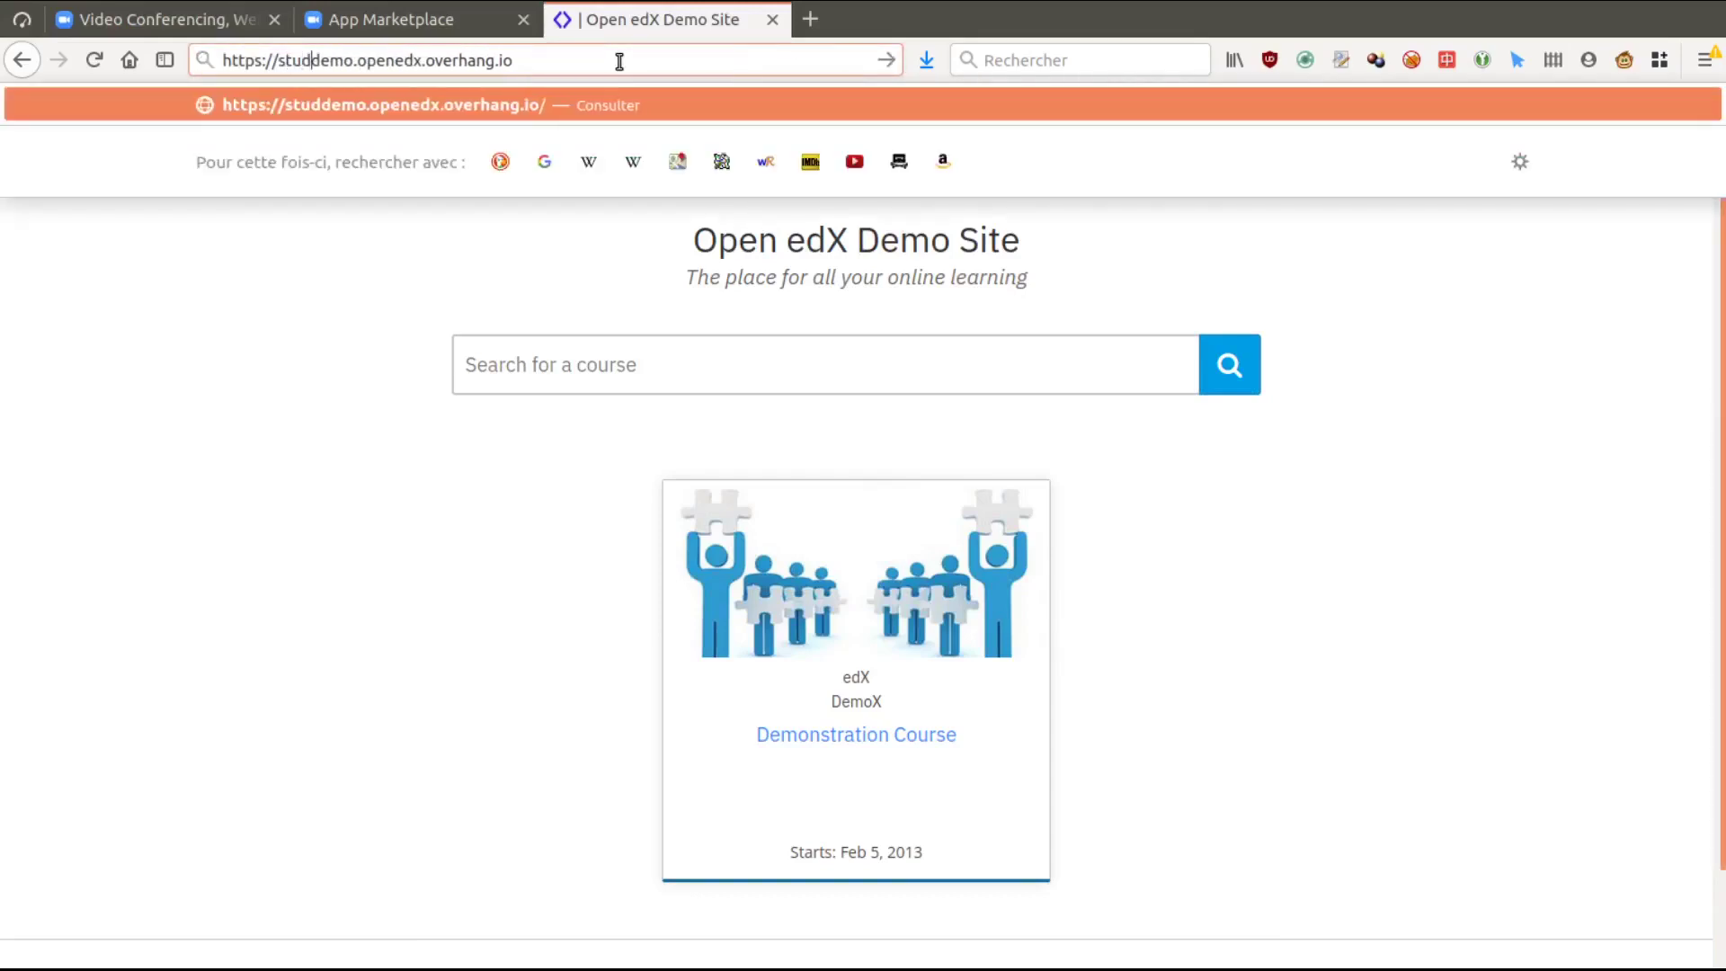
text(io.)
key(Return)
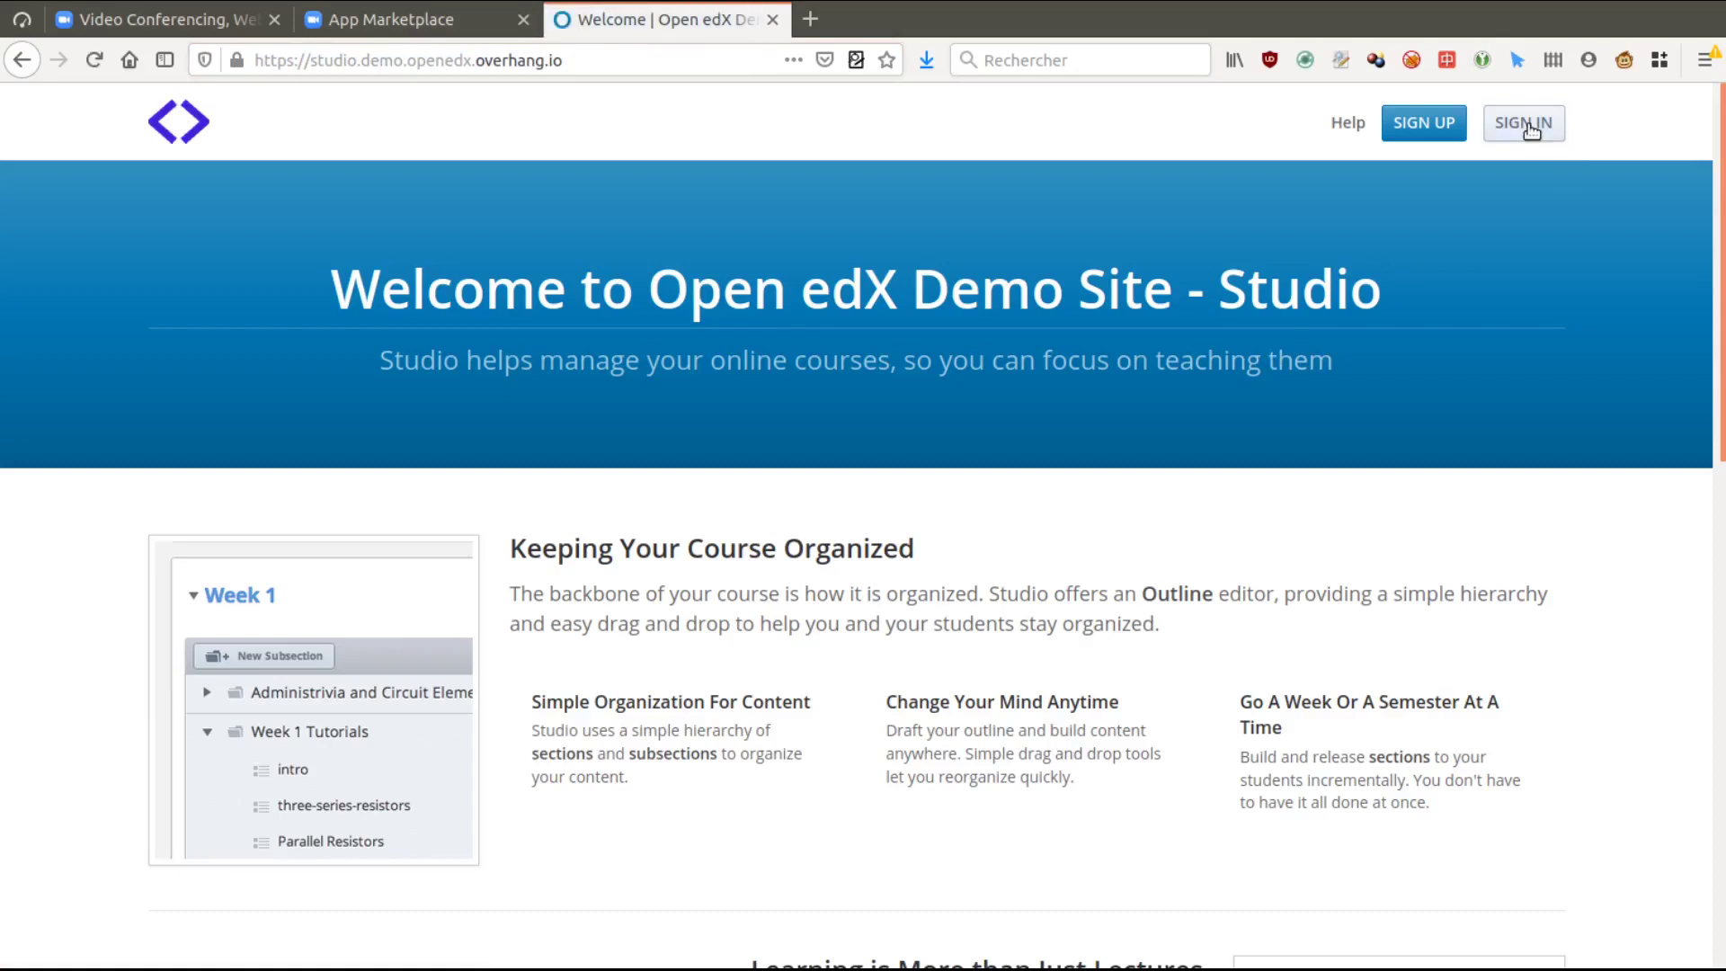
click(1531, 131)
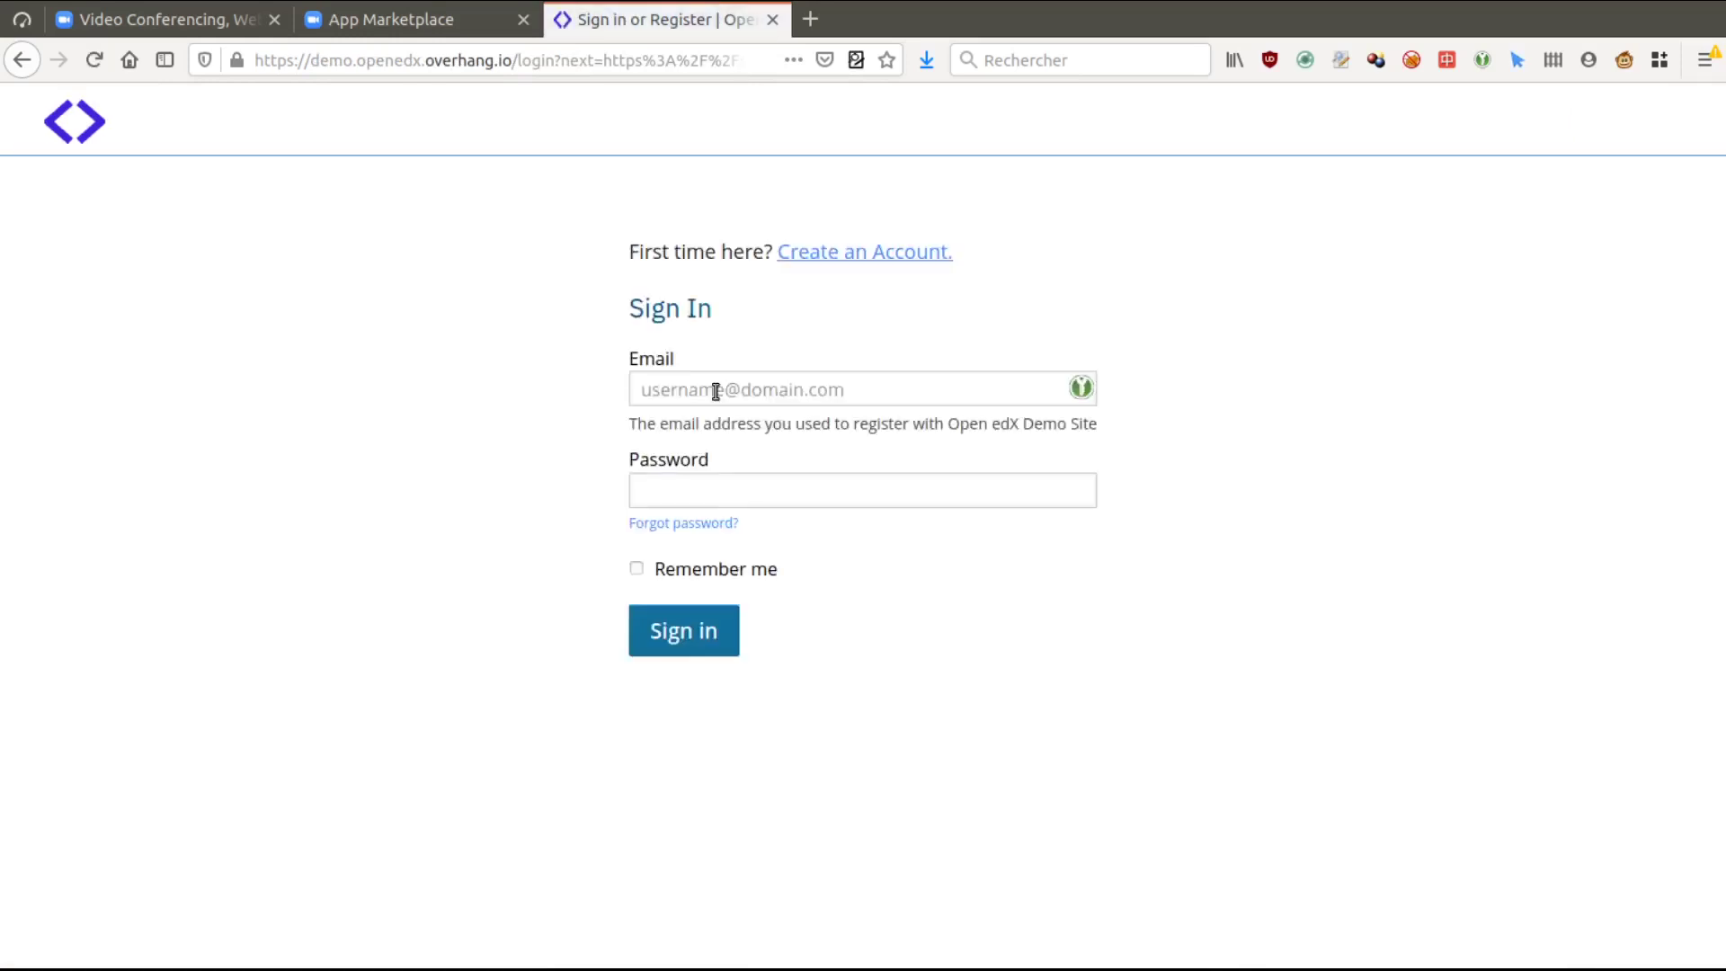
click(716, 391)
key(Tab)
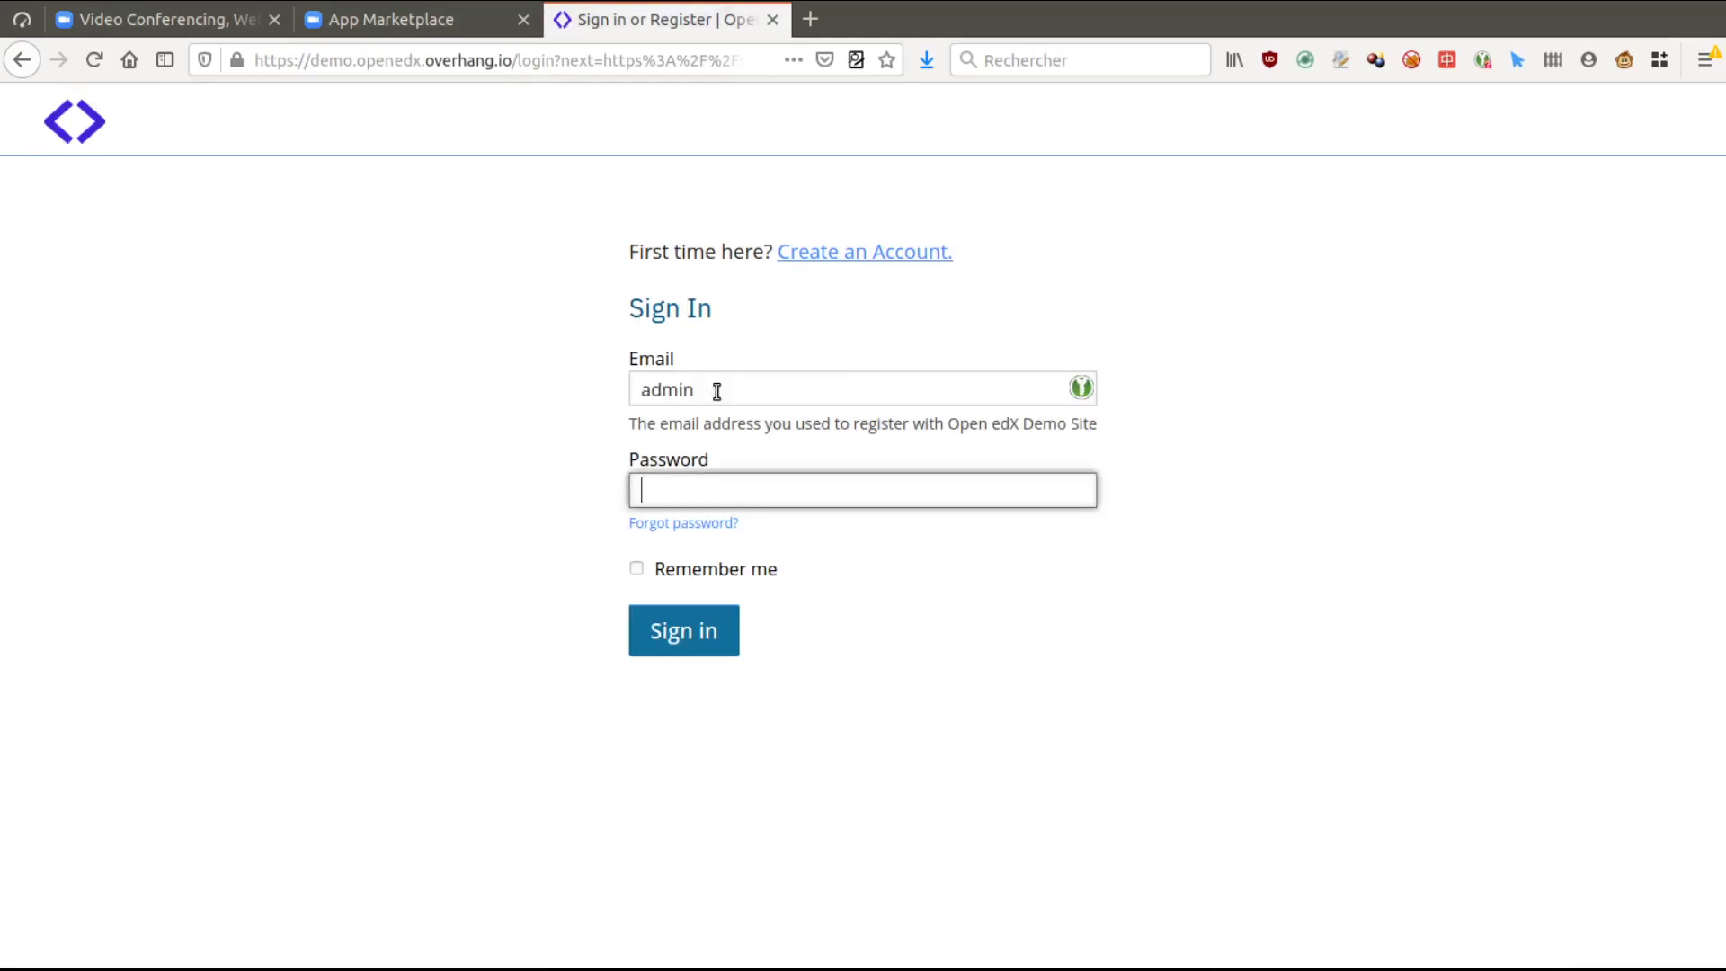
click(717, 391)
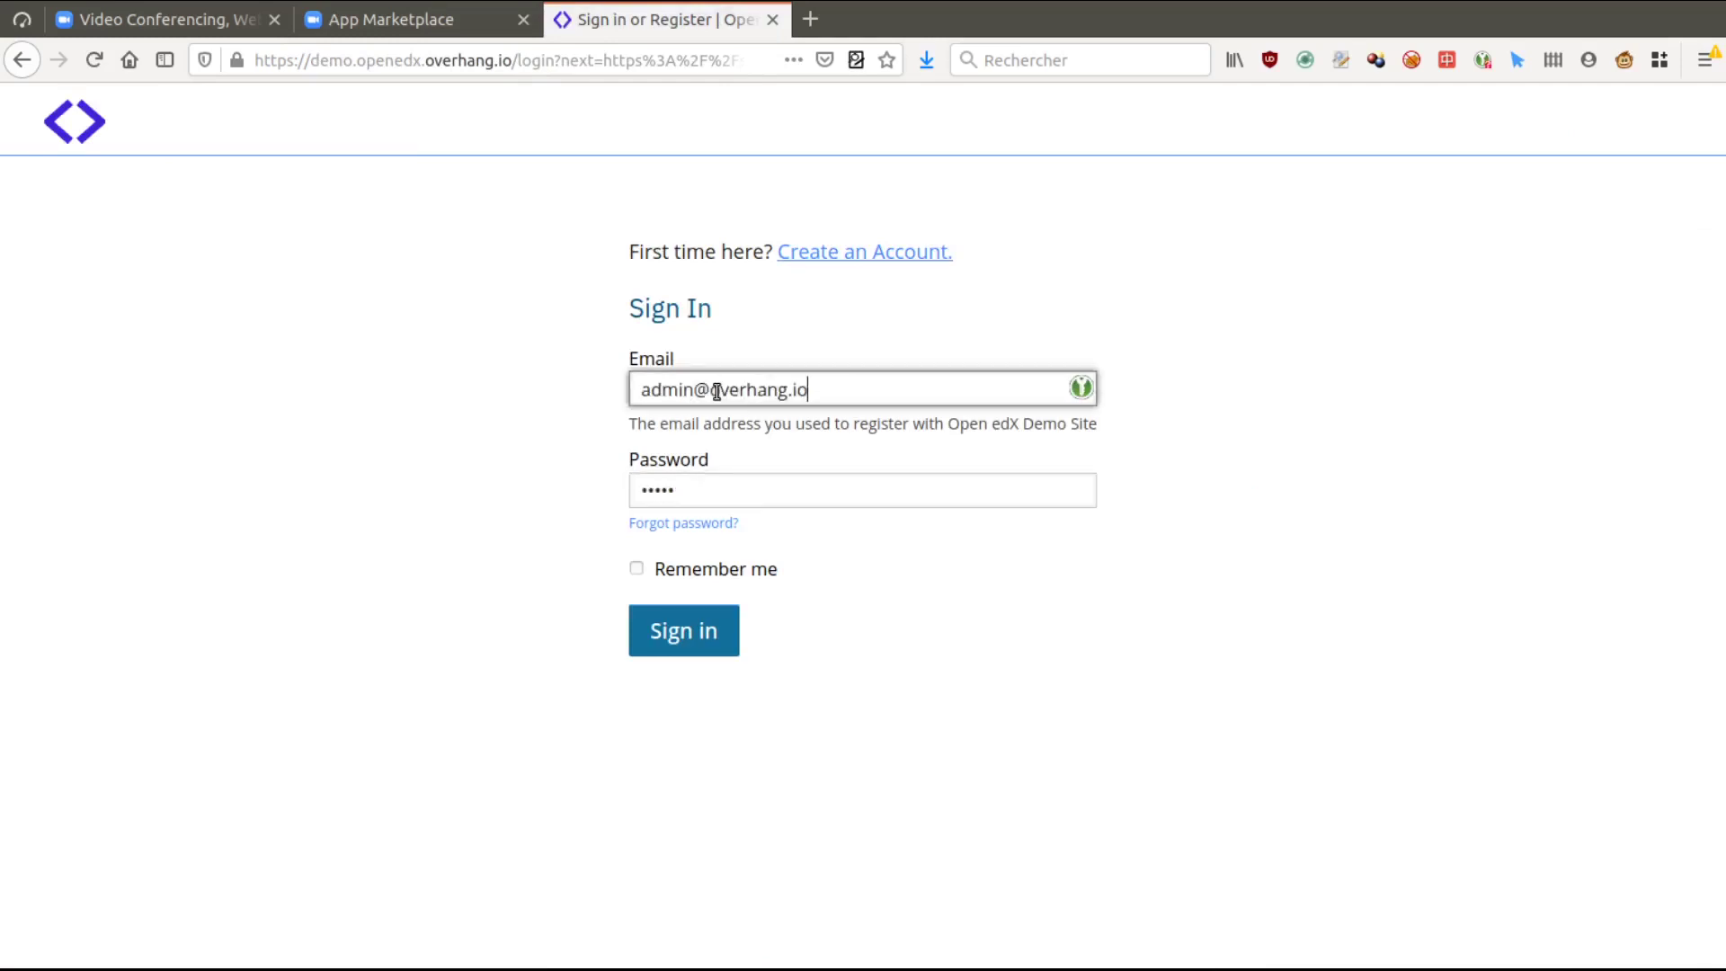
key(Return)
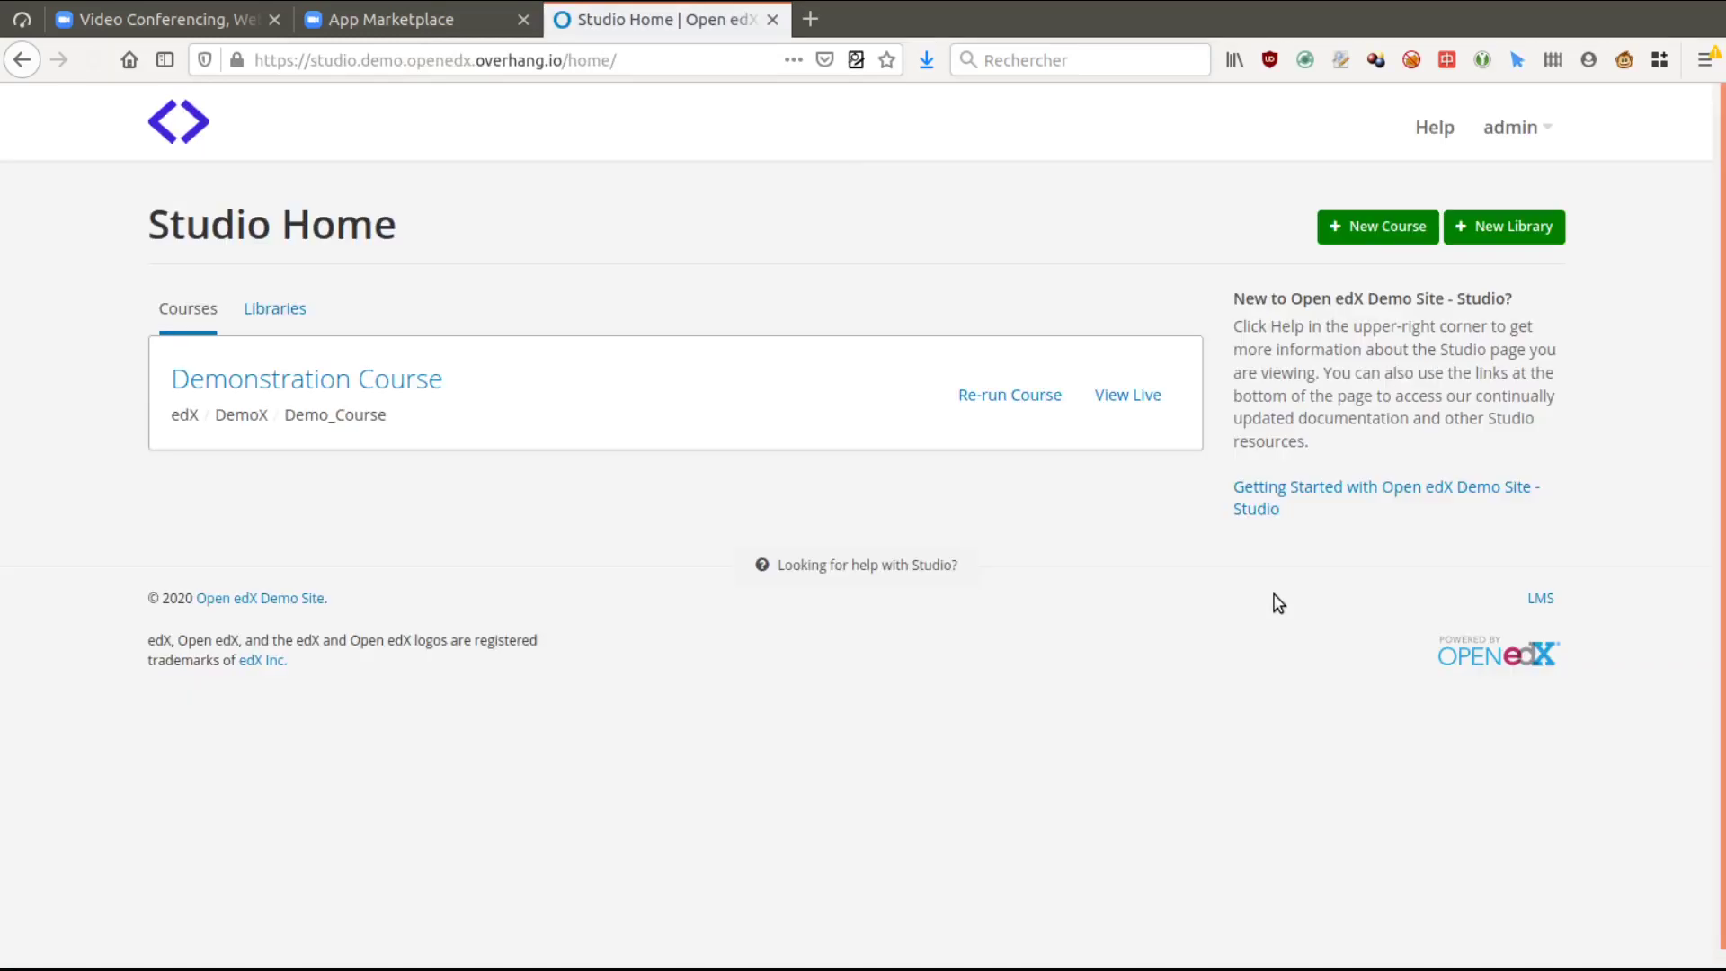
Open the Demonstration Course's Advanced Settings page
click(206, 395)
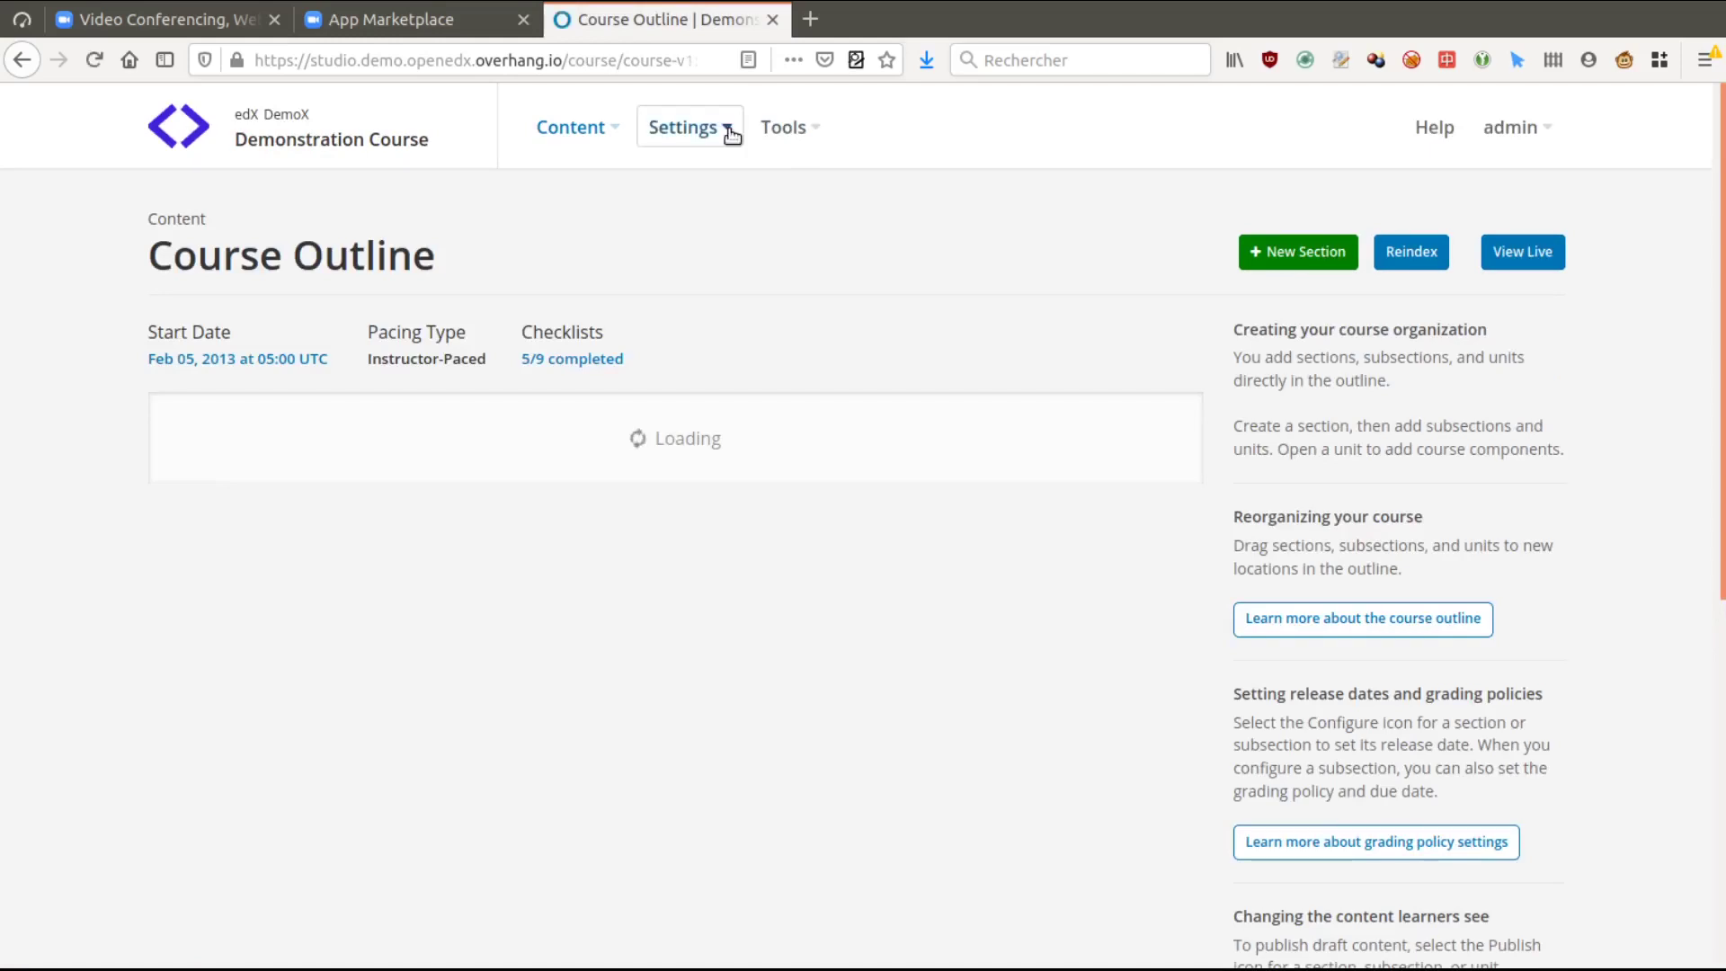
click(730, 133)
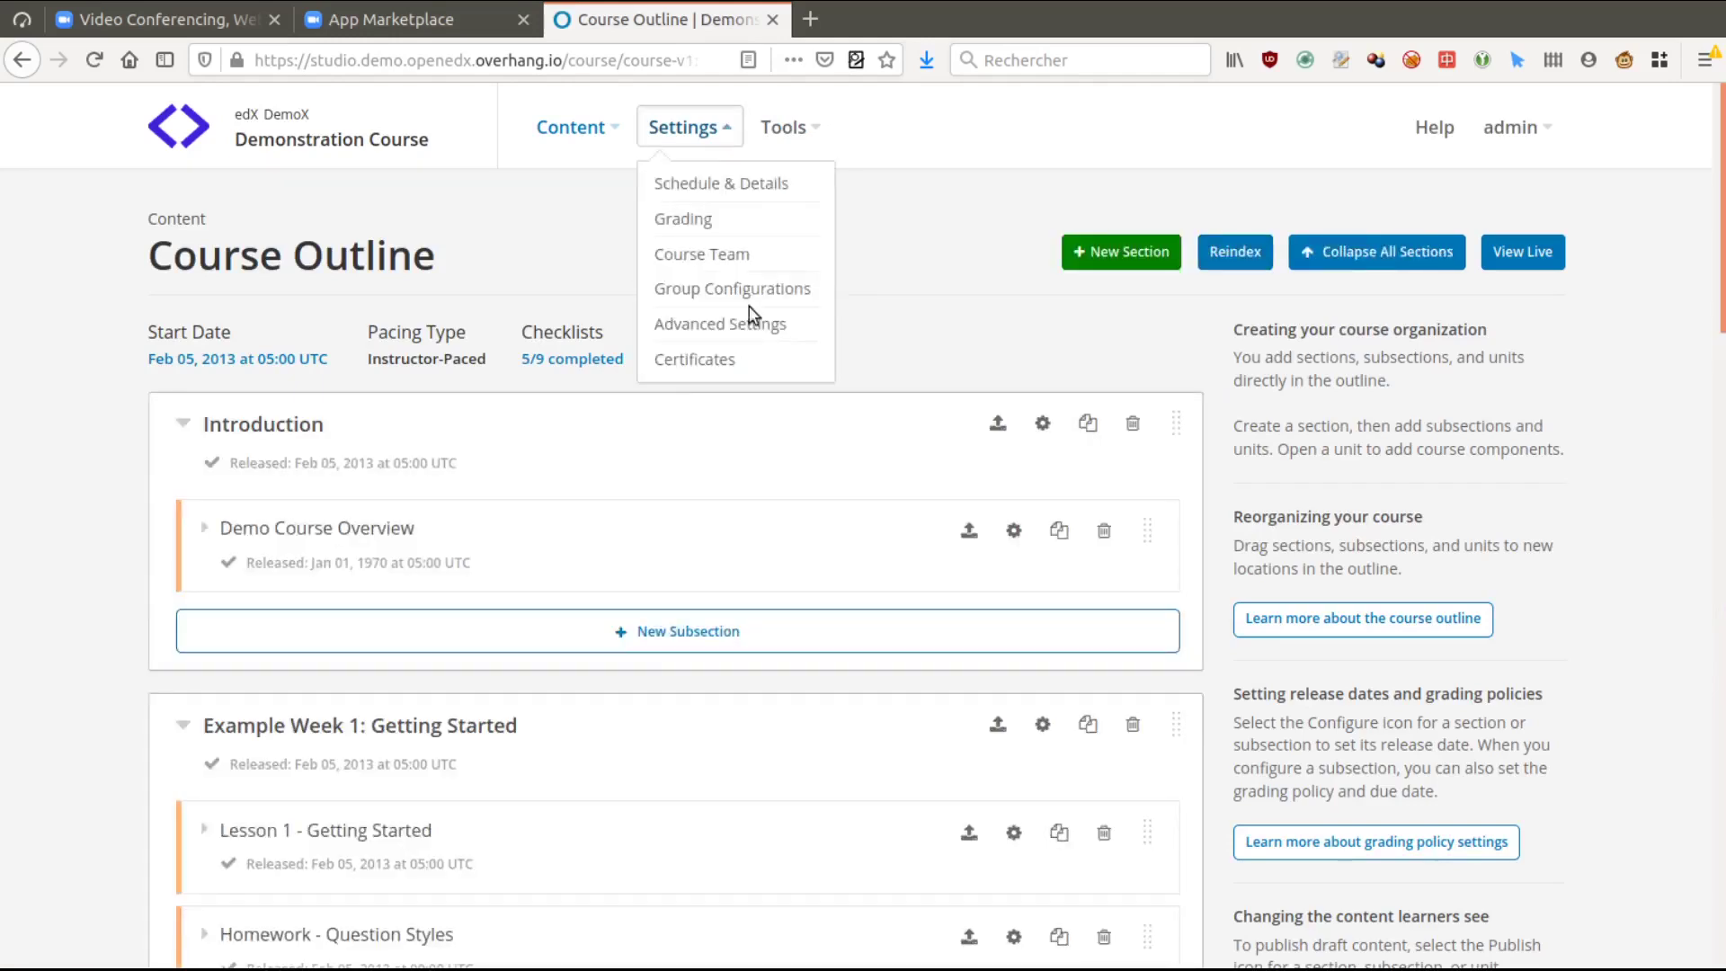
click(752, 311)
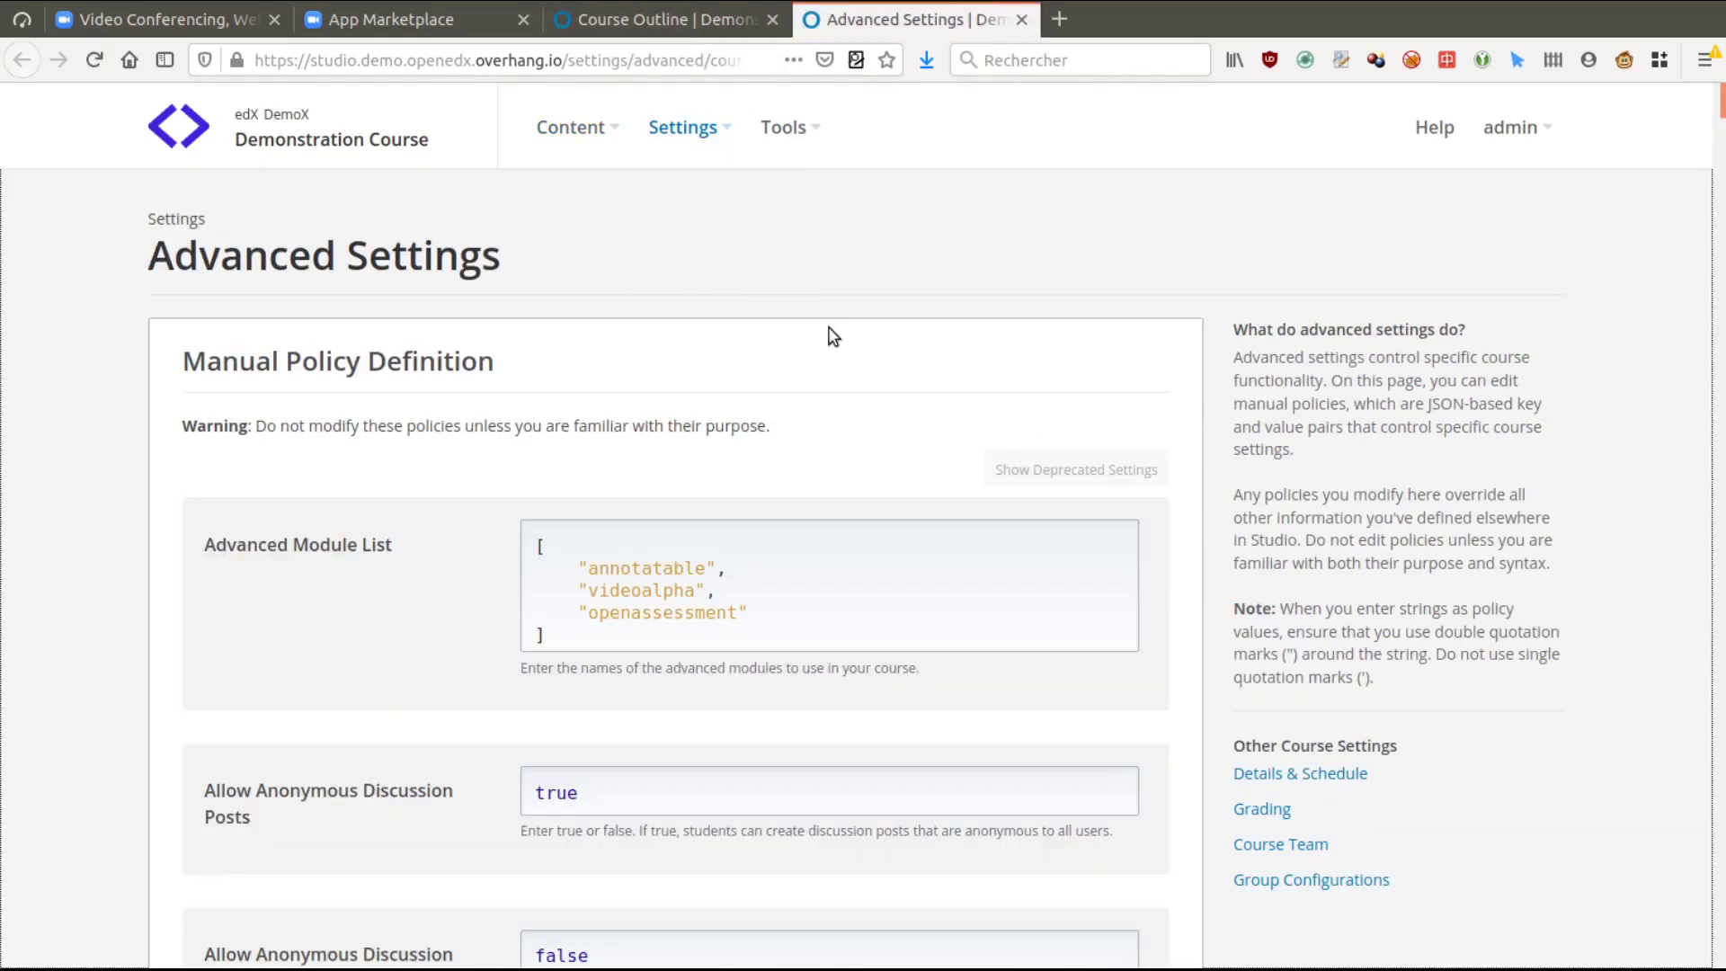
Add lti_consumer to the Advanced Module List, then add a new unit under Demo Course Overview
click(771, 612)
text(,)
key(Return)
text("")
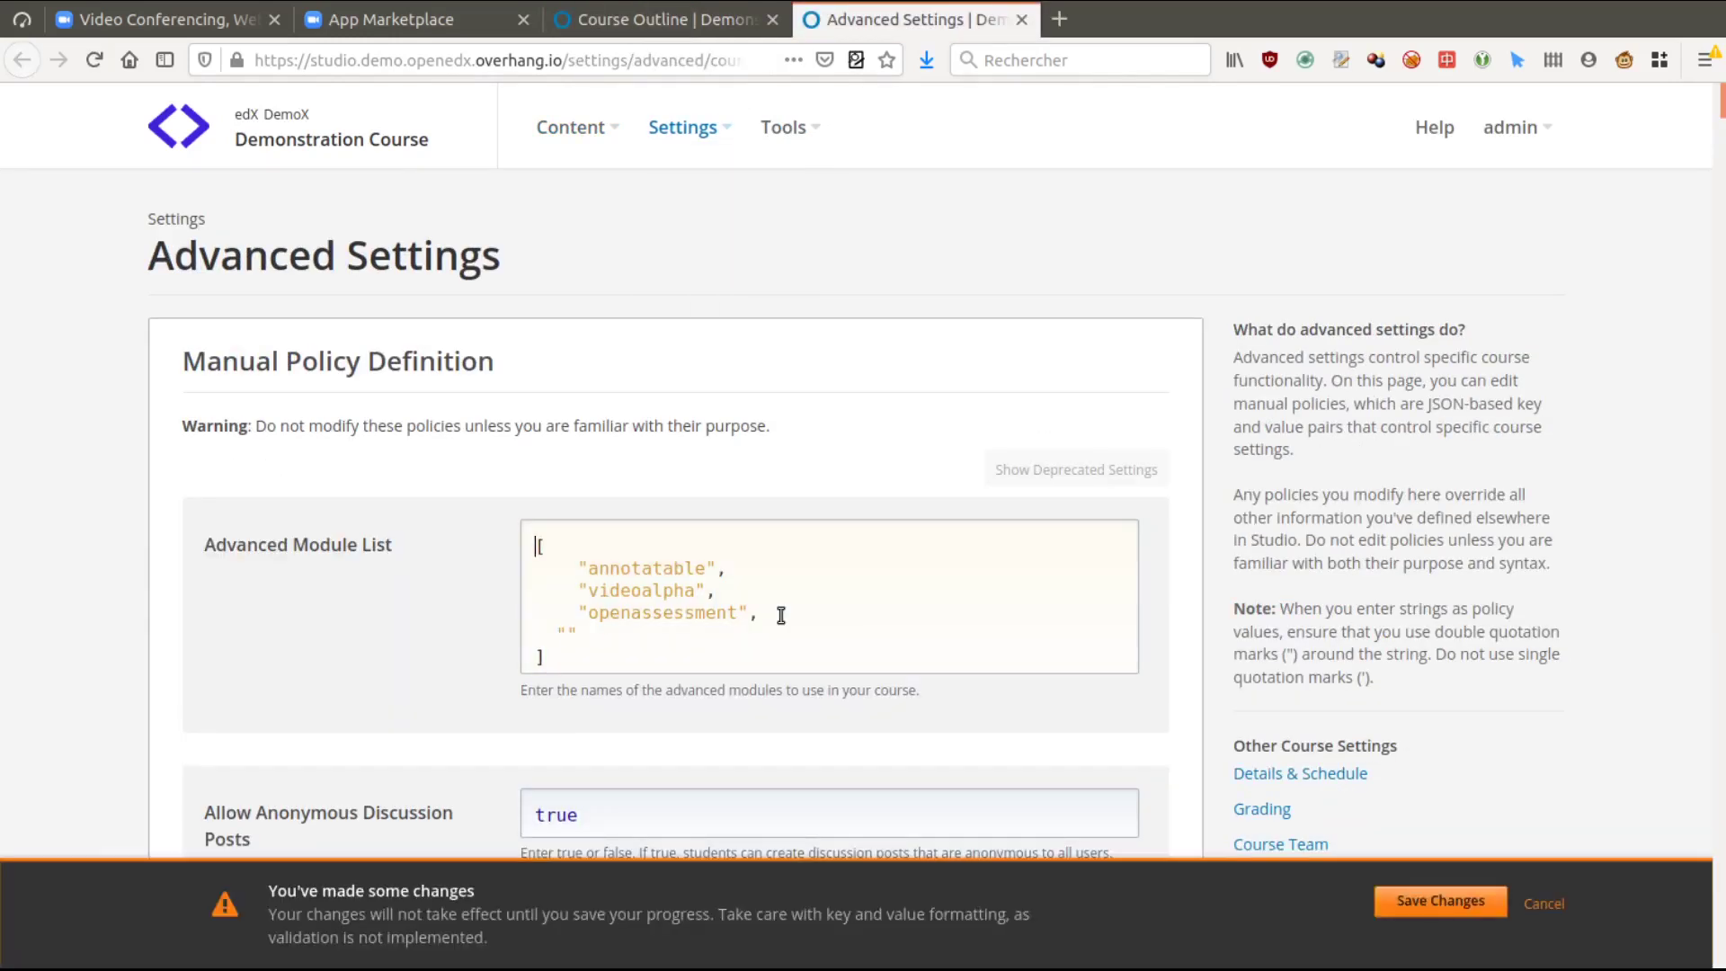
text(lti_consumer)
click(1017, 238)
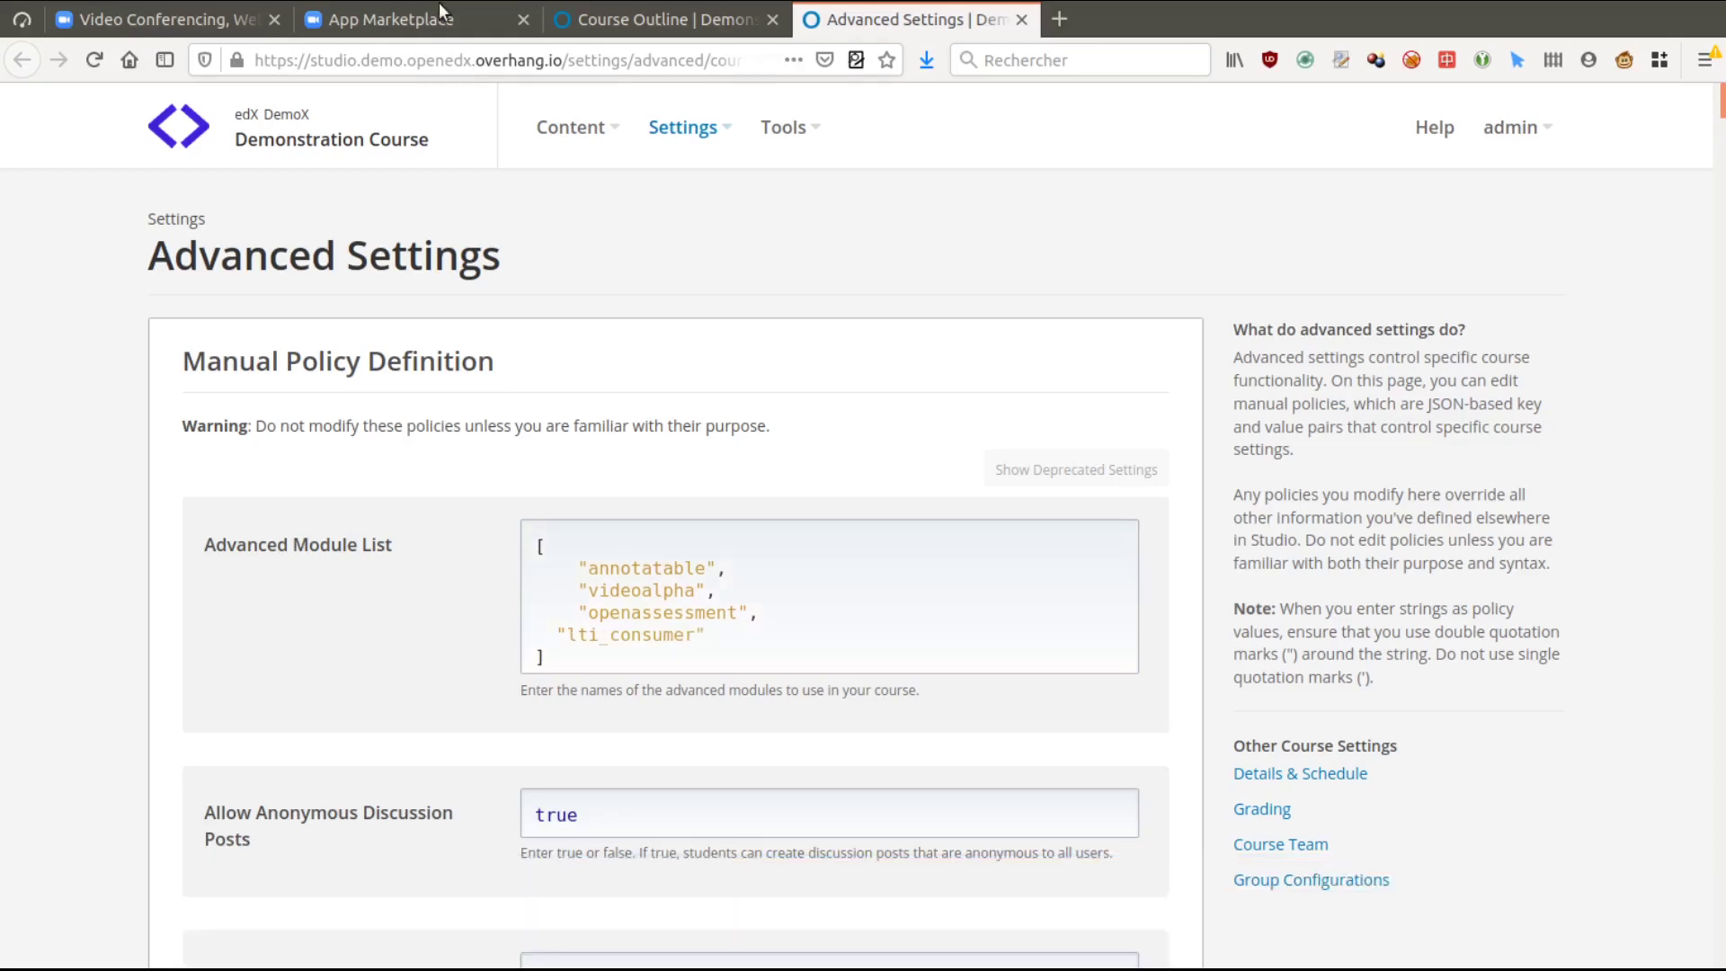
key(ctrl+Page_Up)
click(616, 735)
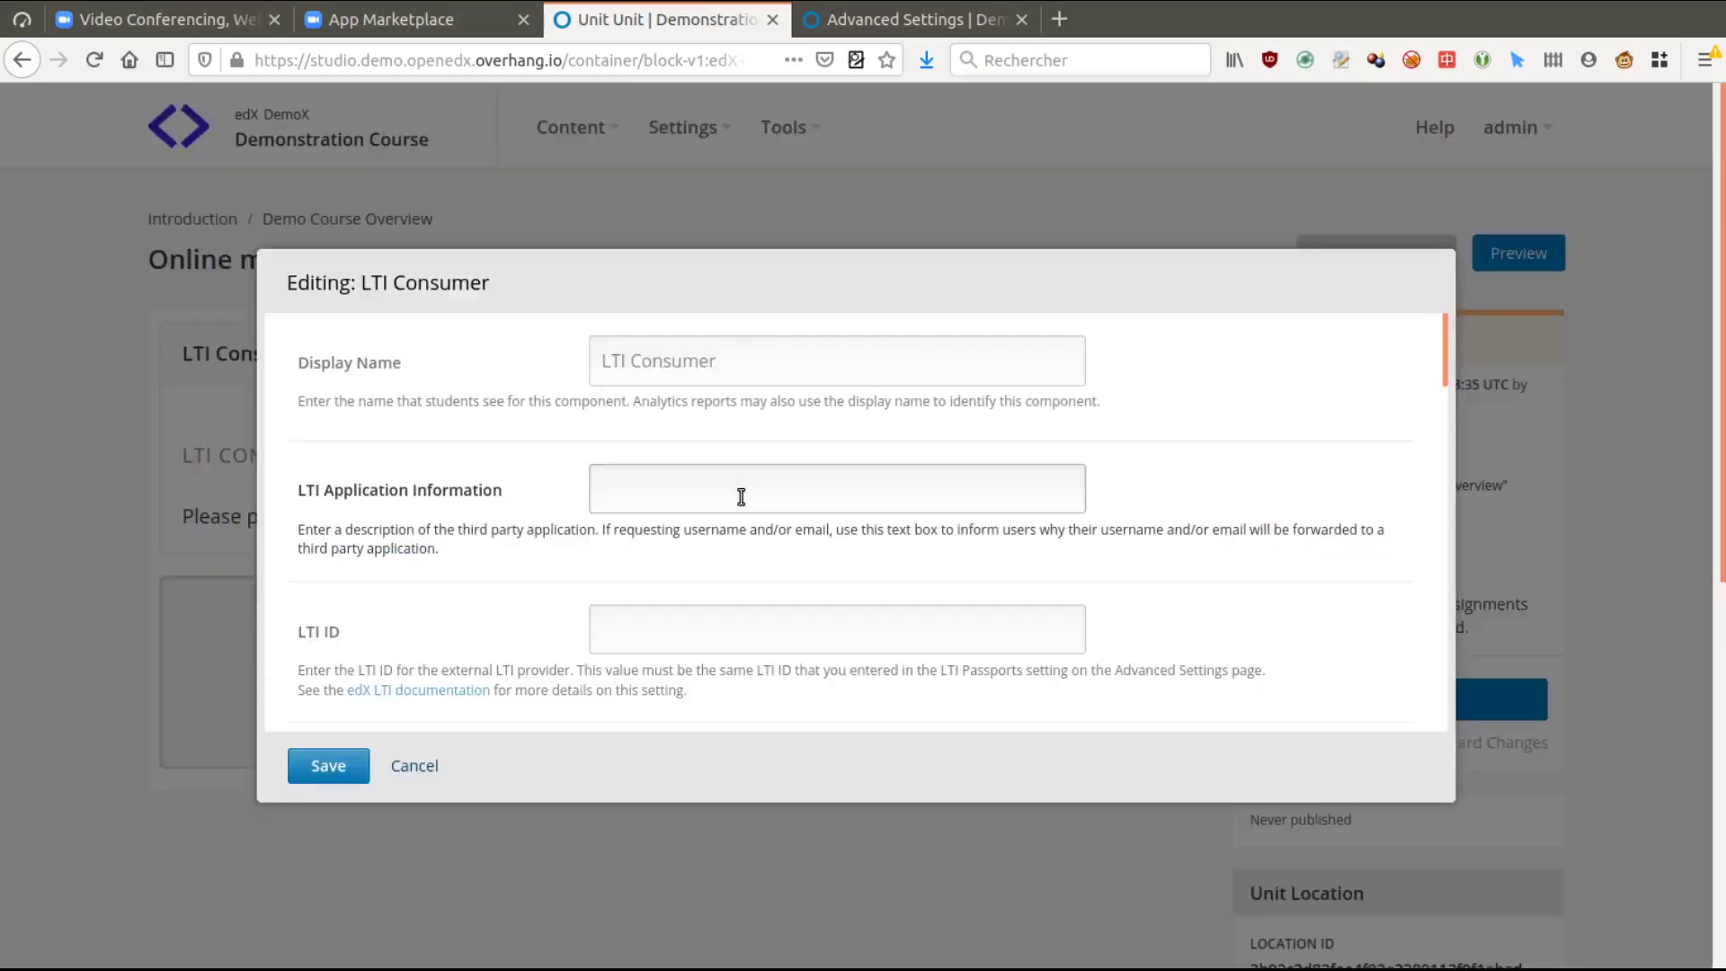
Enter 'Online Zoom Meeting' as the LTI Consumer component's application information
click(713, 491)
text(Online Zoom Meeti)
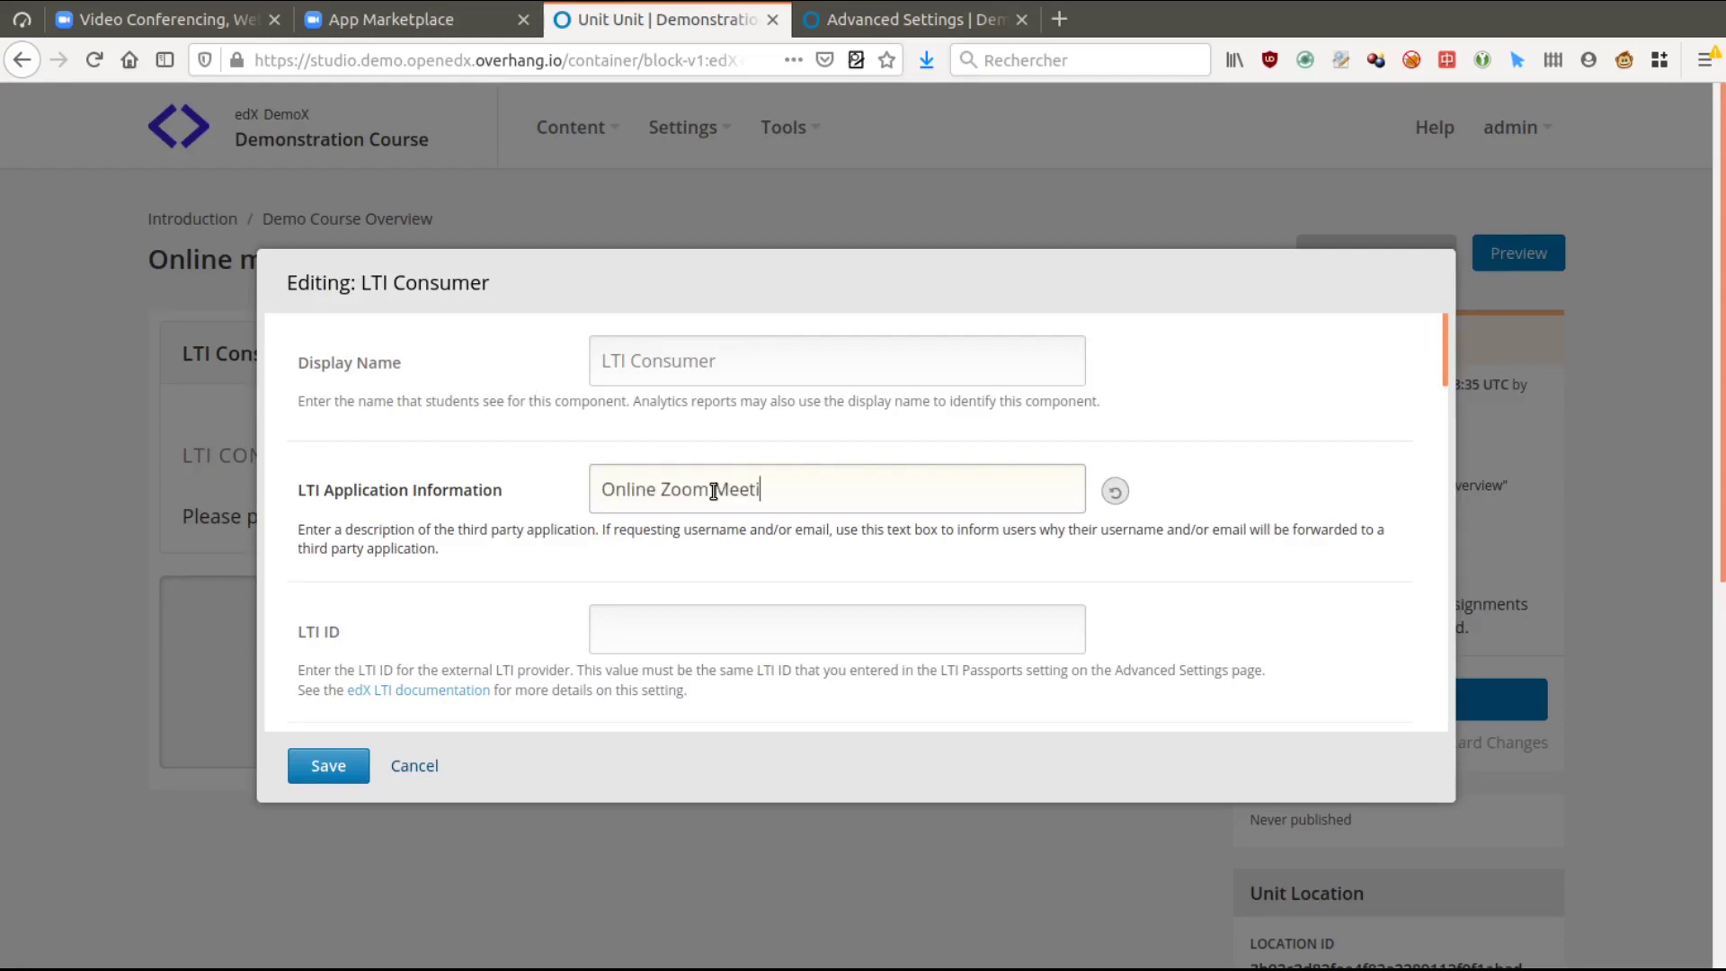
text(ng)
scroll(677, 469, down, 2)
click(700, 474)
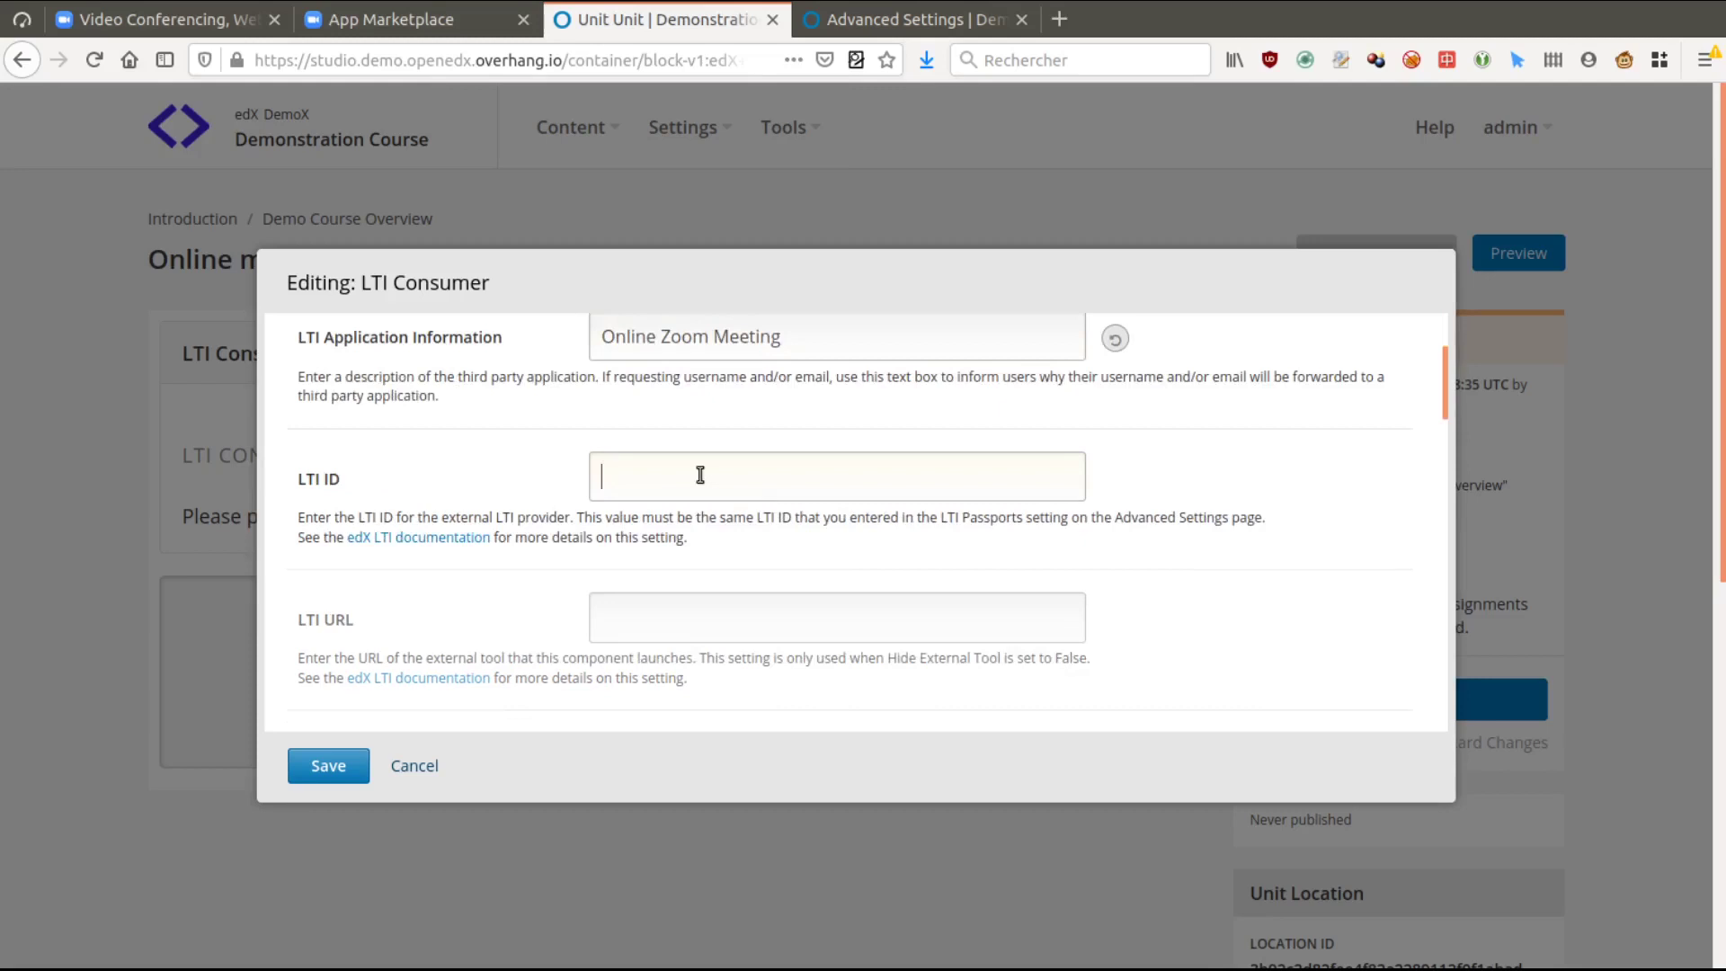
key(ctrl+Tab)
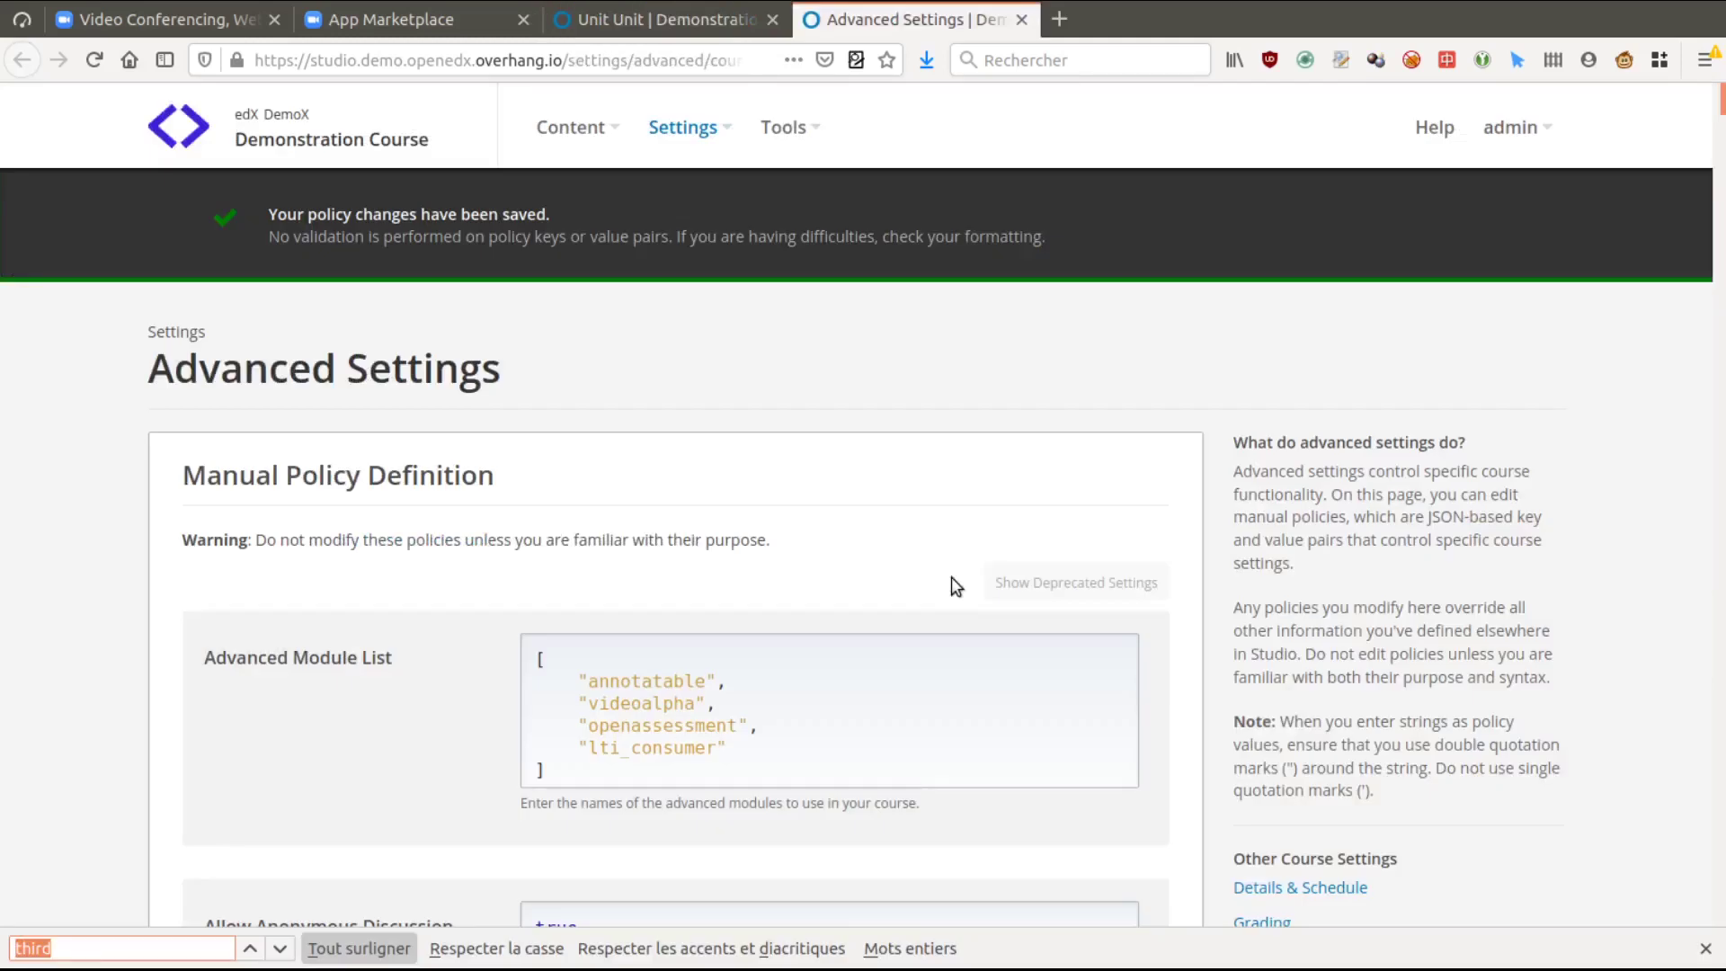
Search Advanced Settings for 'passport' to show the empty LTI Passports setting
text(passport)
click(757, 509)
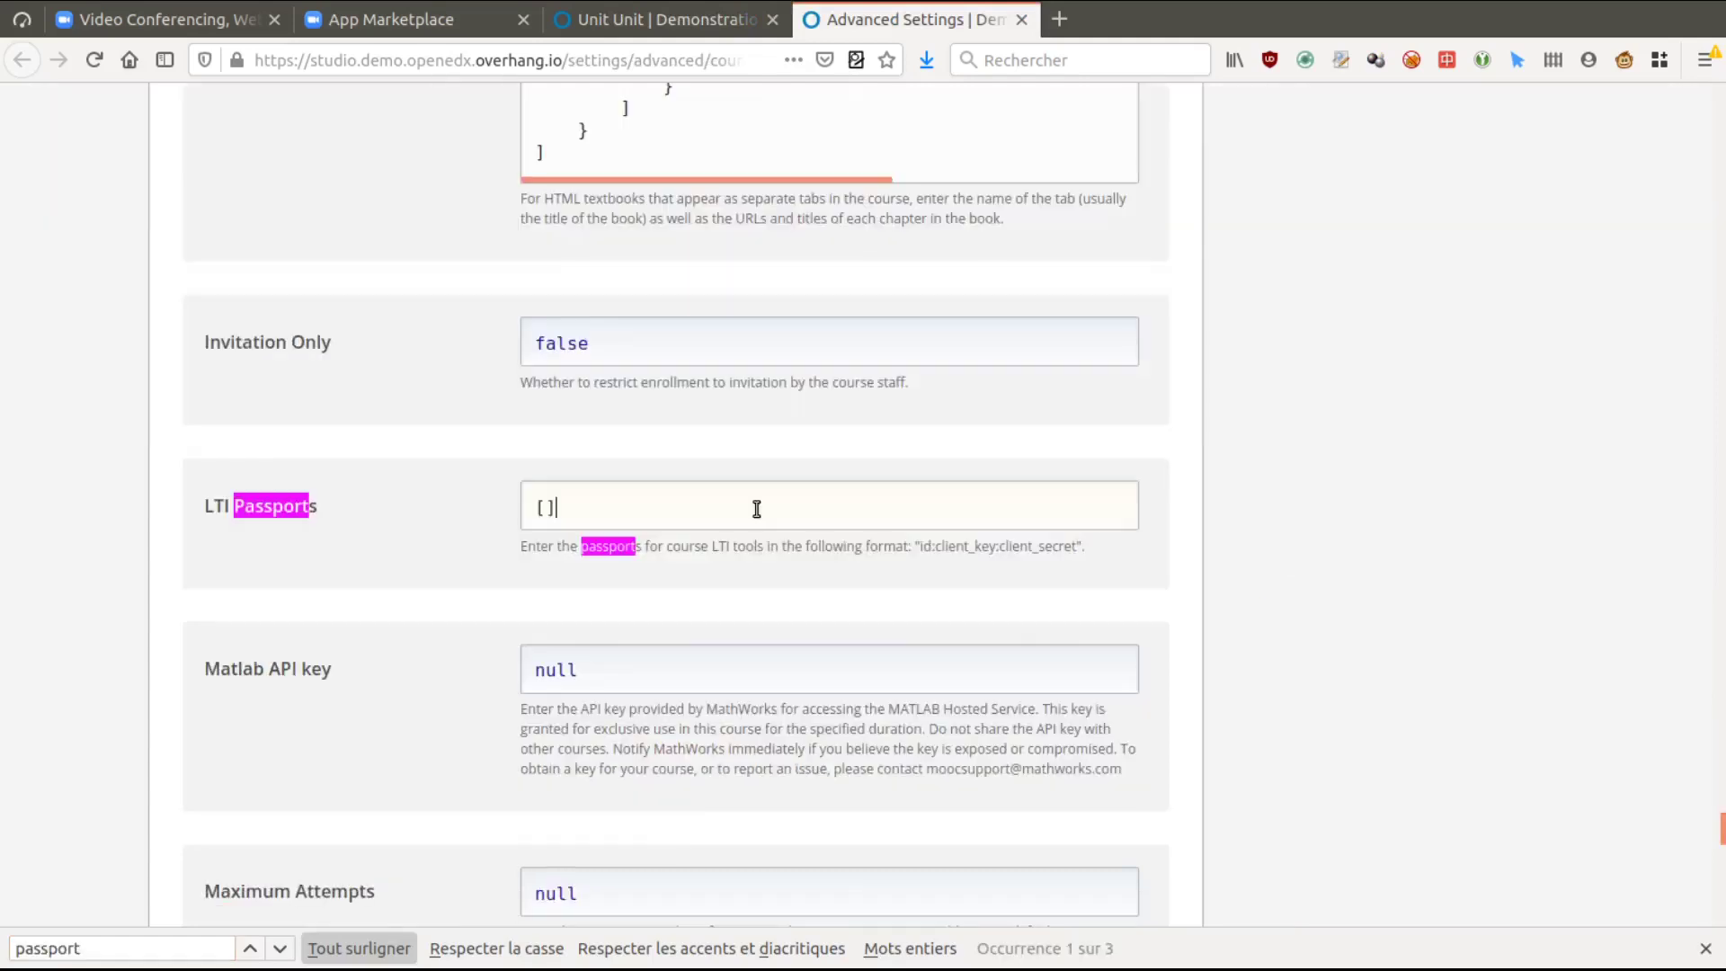
key(Escape)
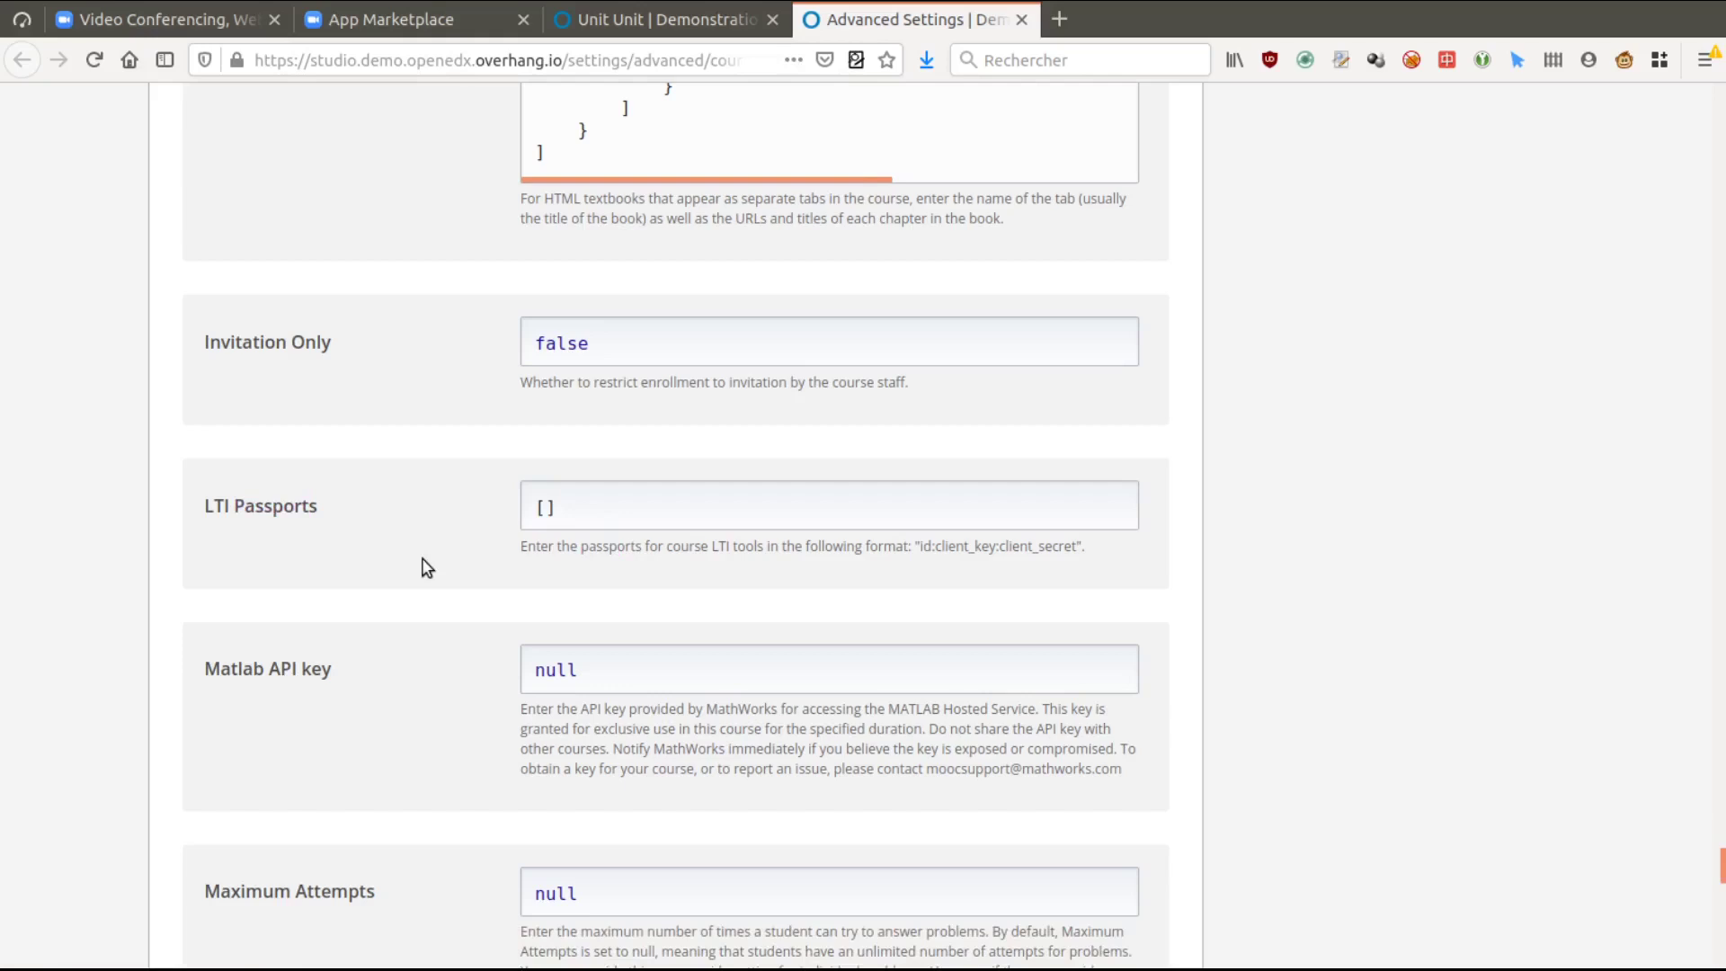
key(alt+2)
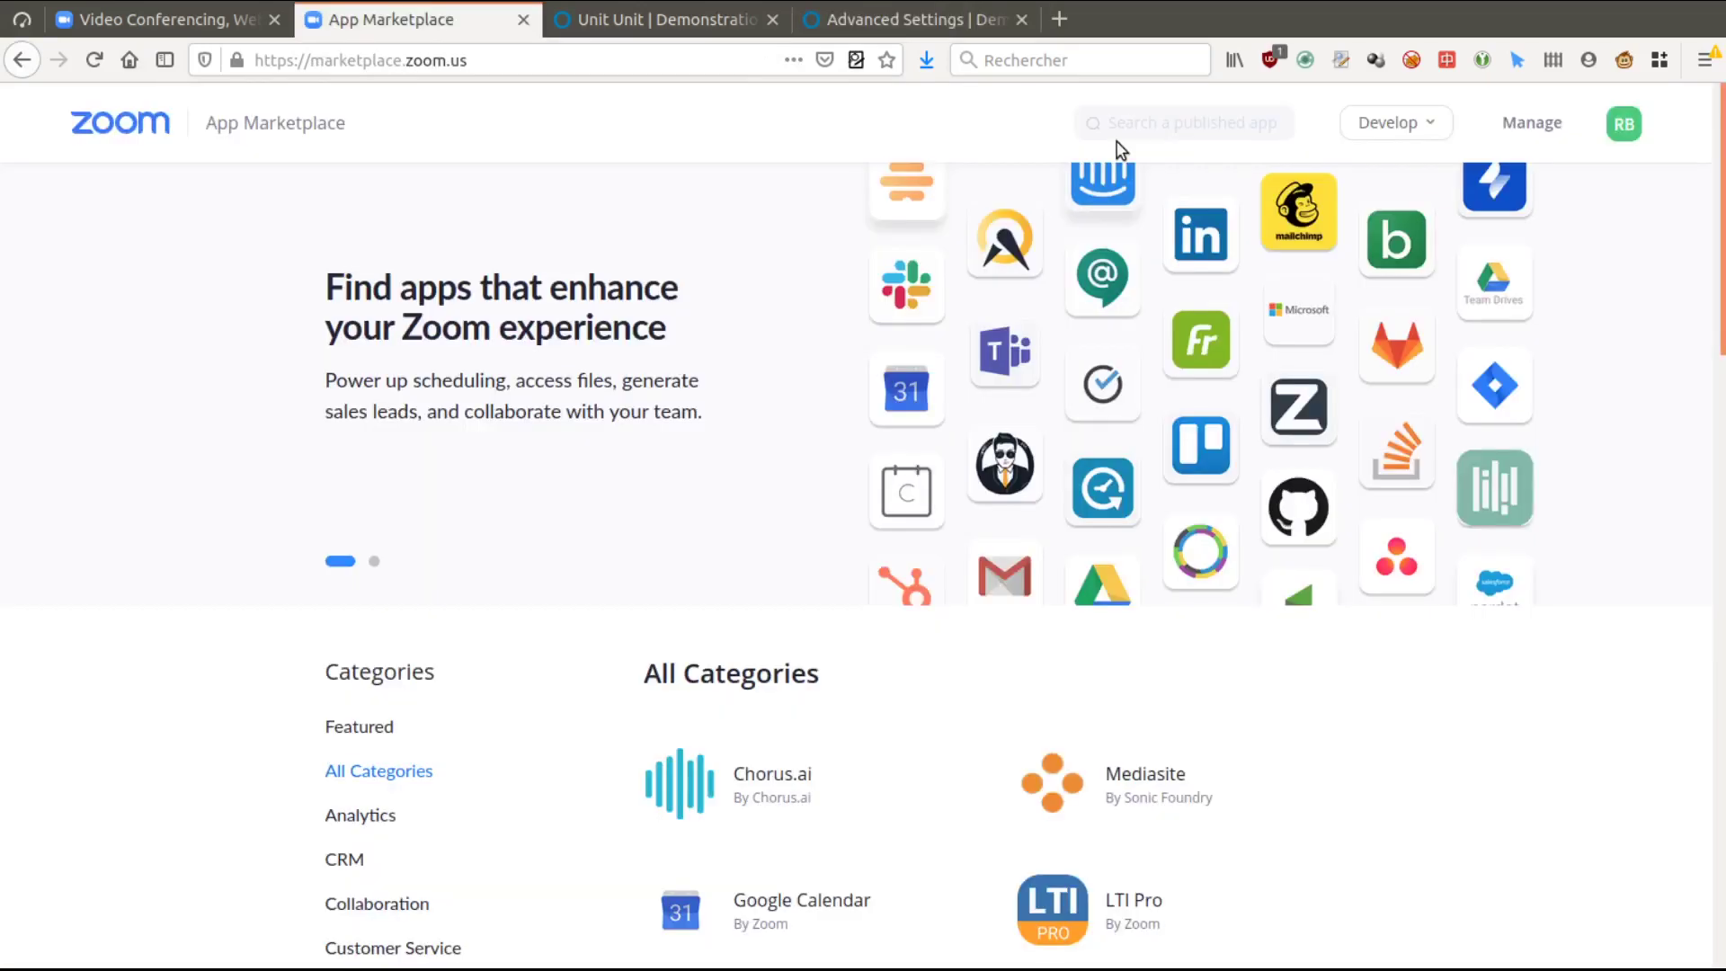
Find LTI Pro in the Zoom App Marketplace and open its configuration
click(1205, 122)
text(lti)
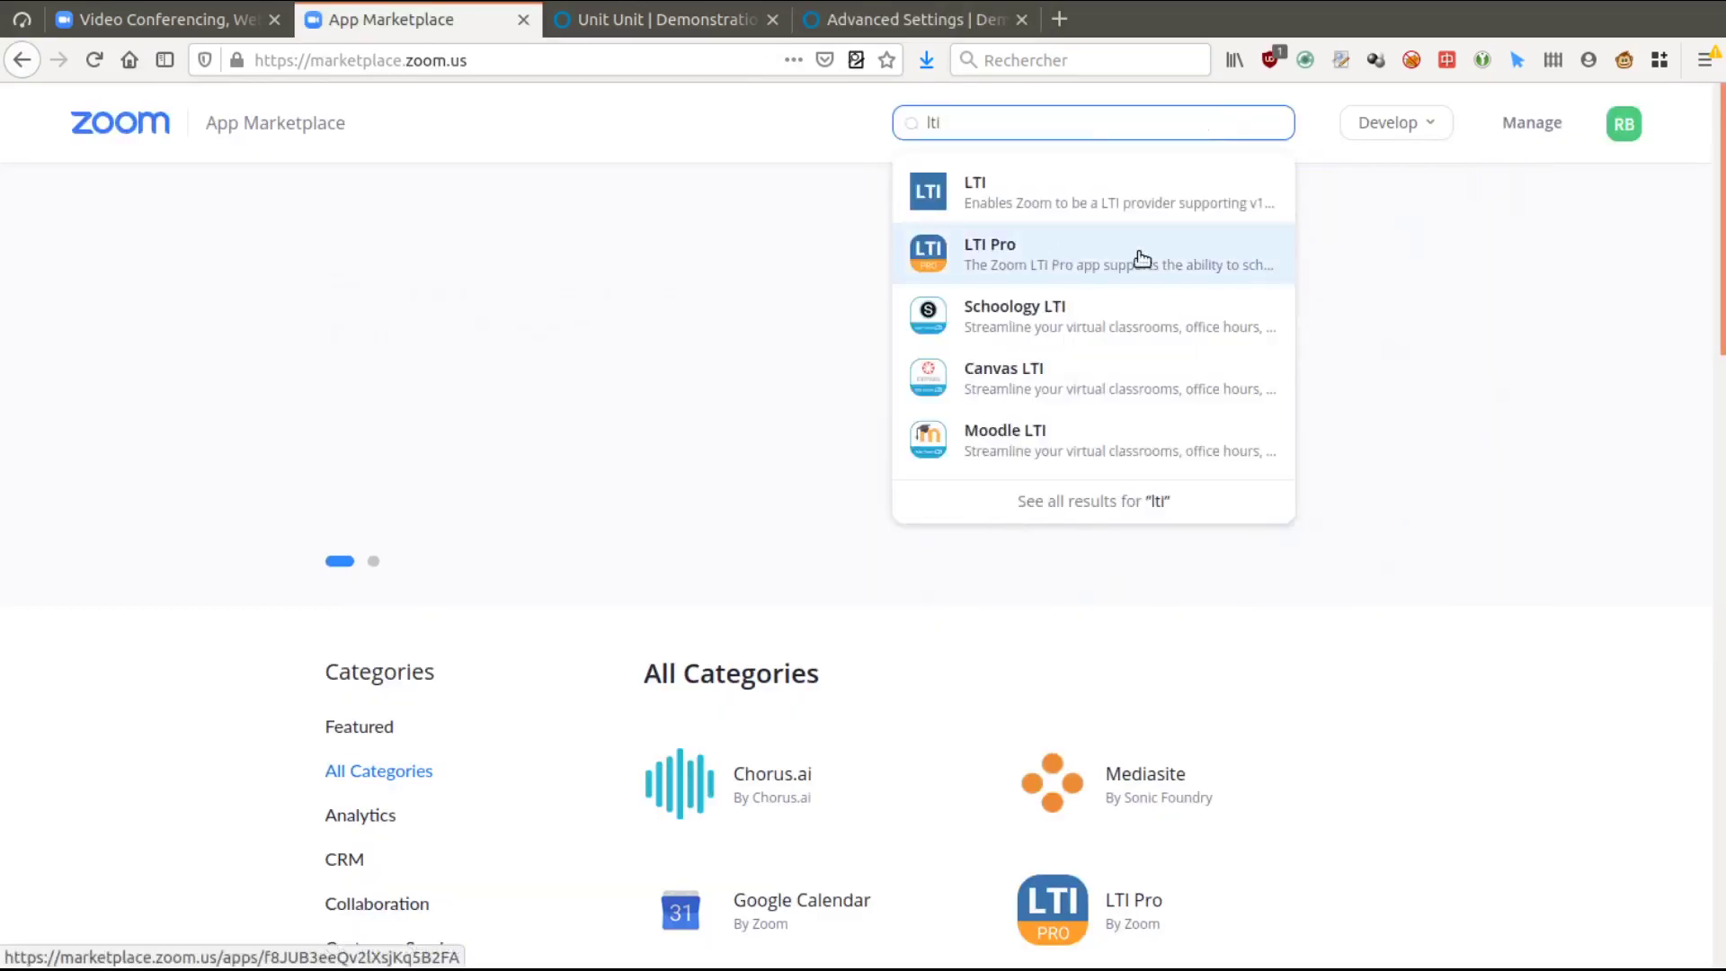
click(1141, 259)
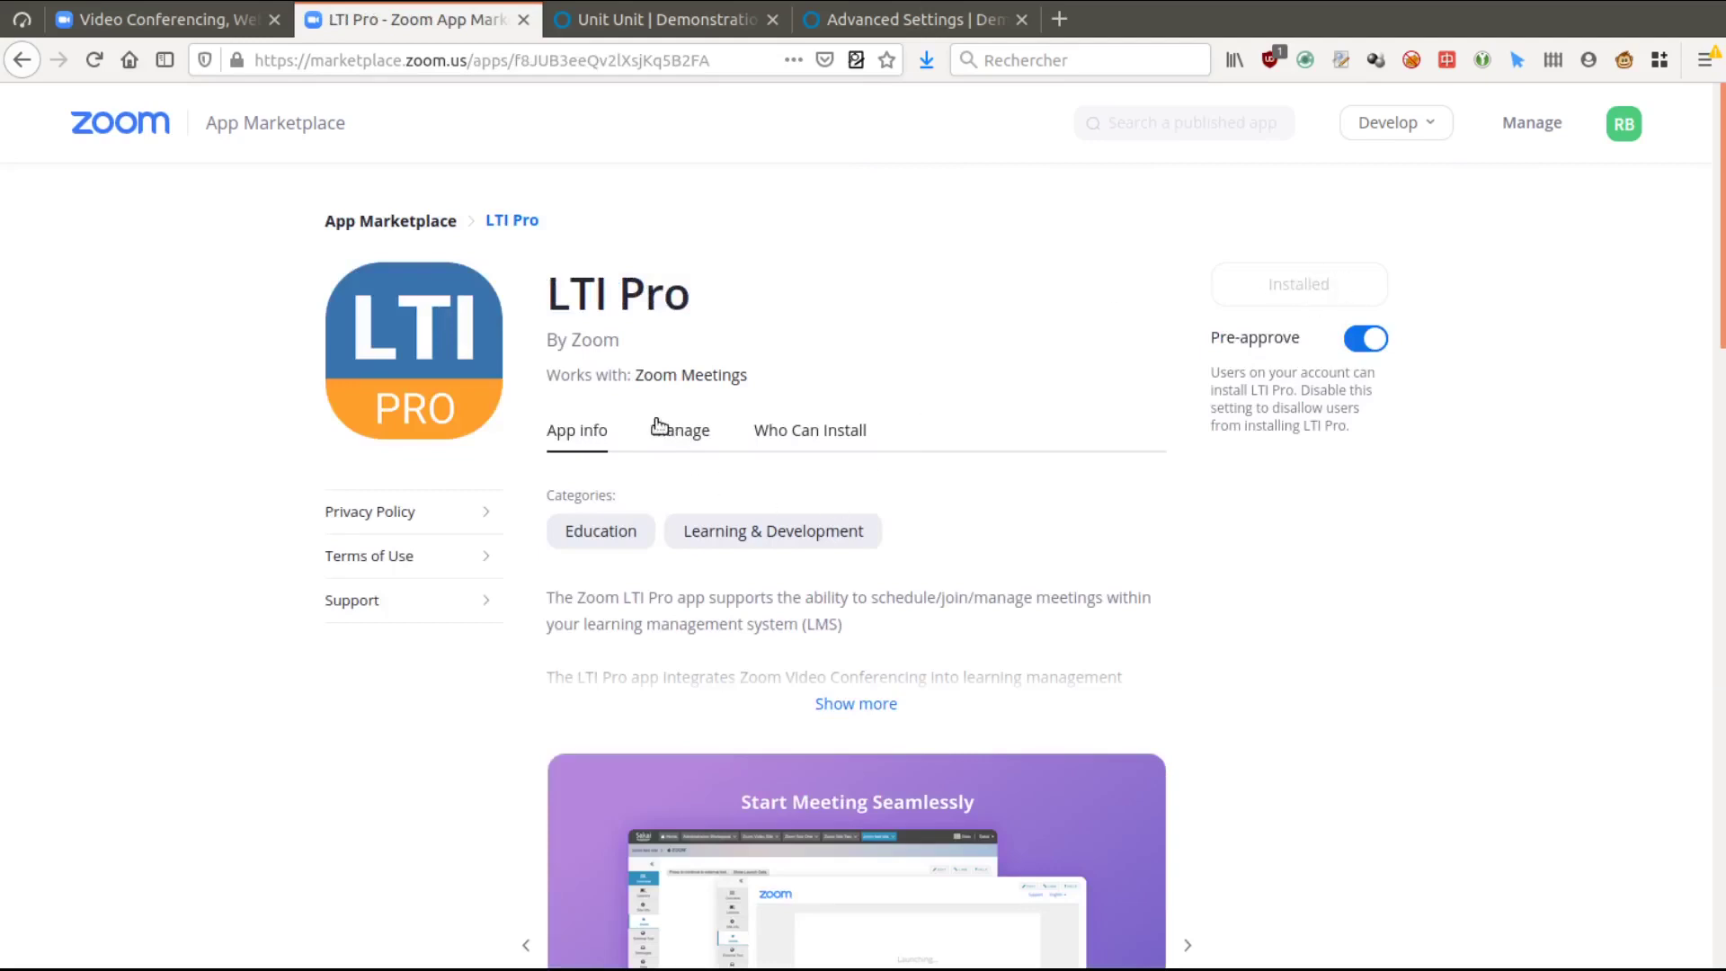
click(662, 431)
click(1107, 749)
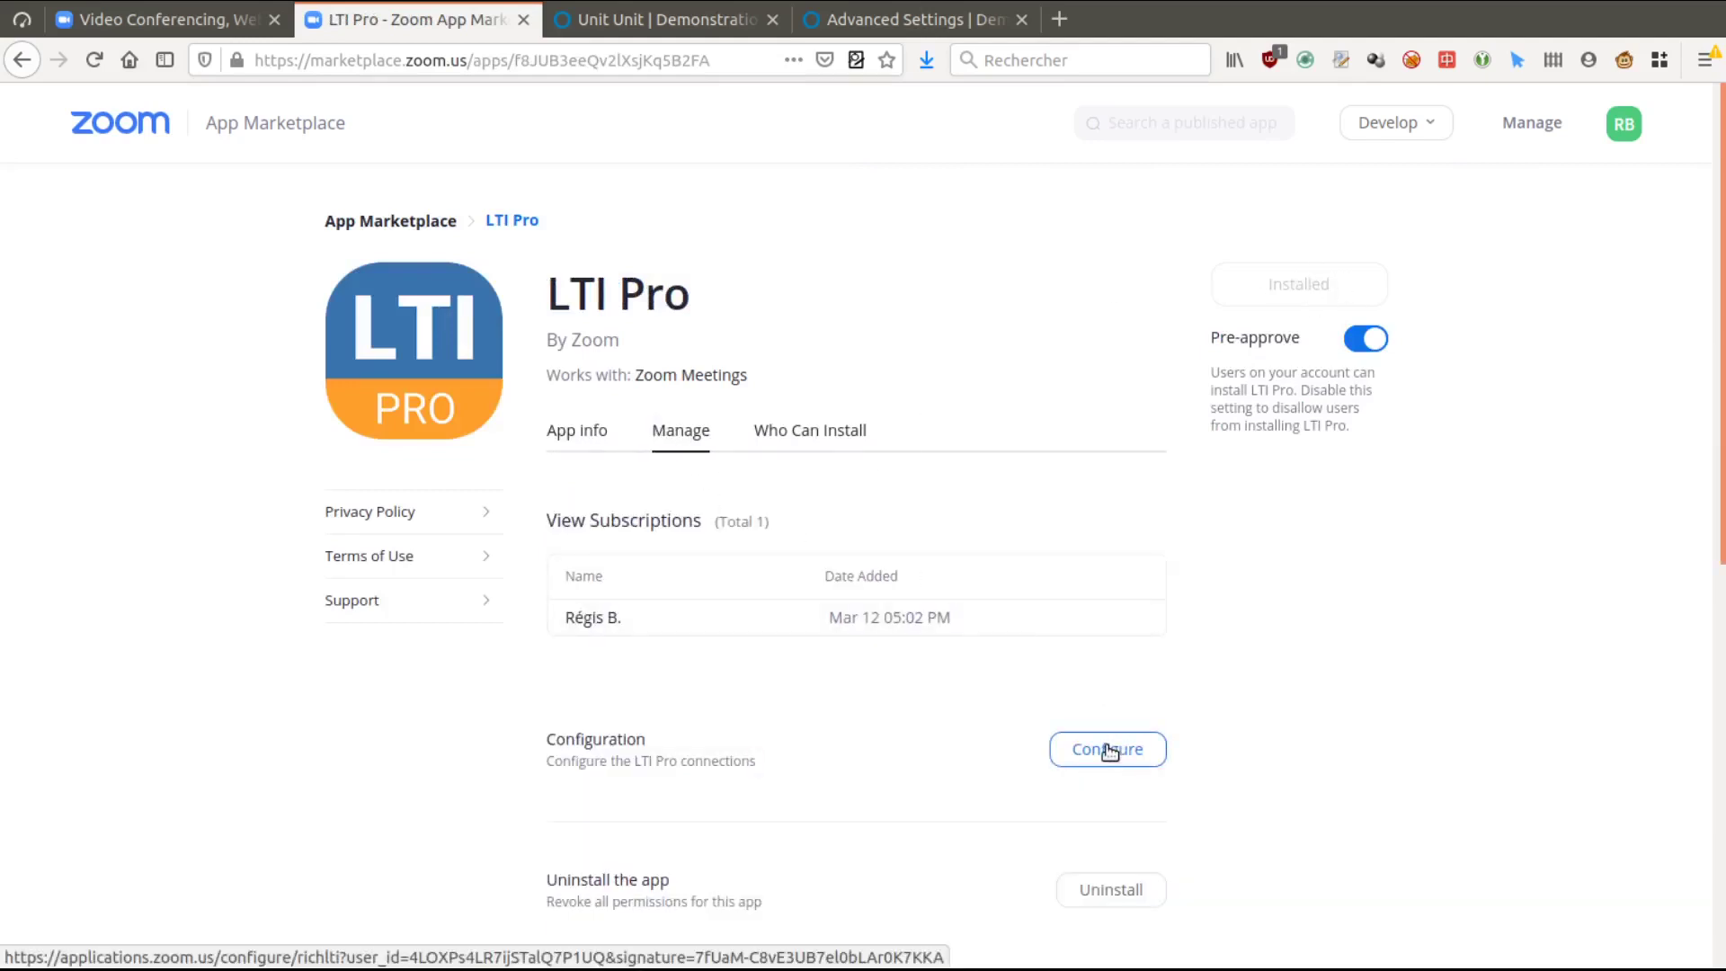
Create a new LTI credential titled 'Open edX'
click(1195, 355)
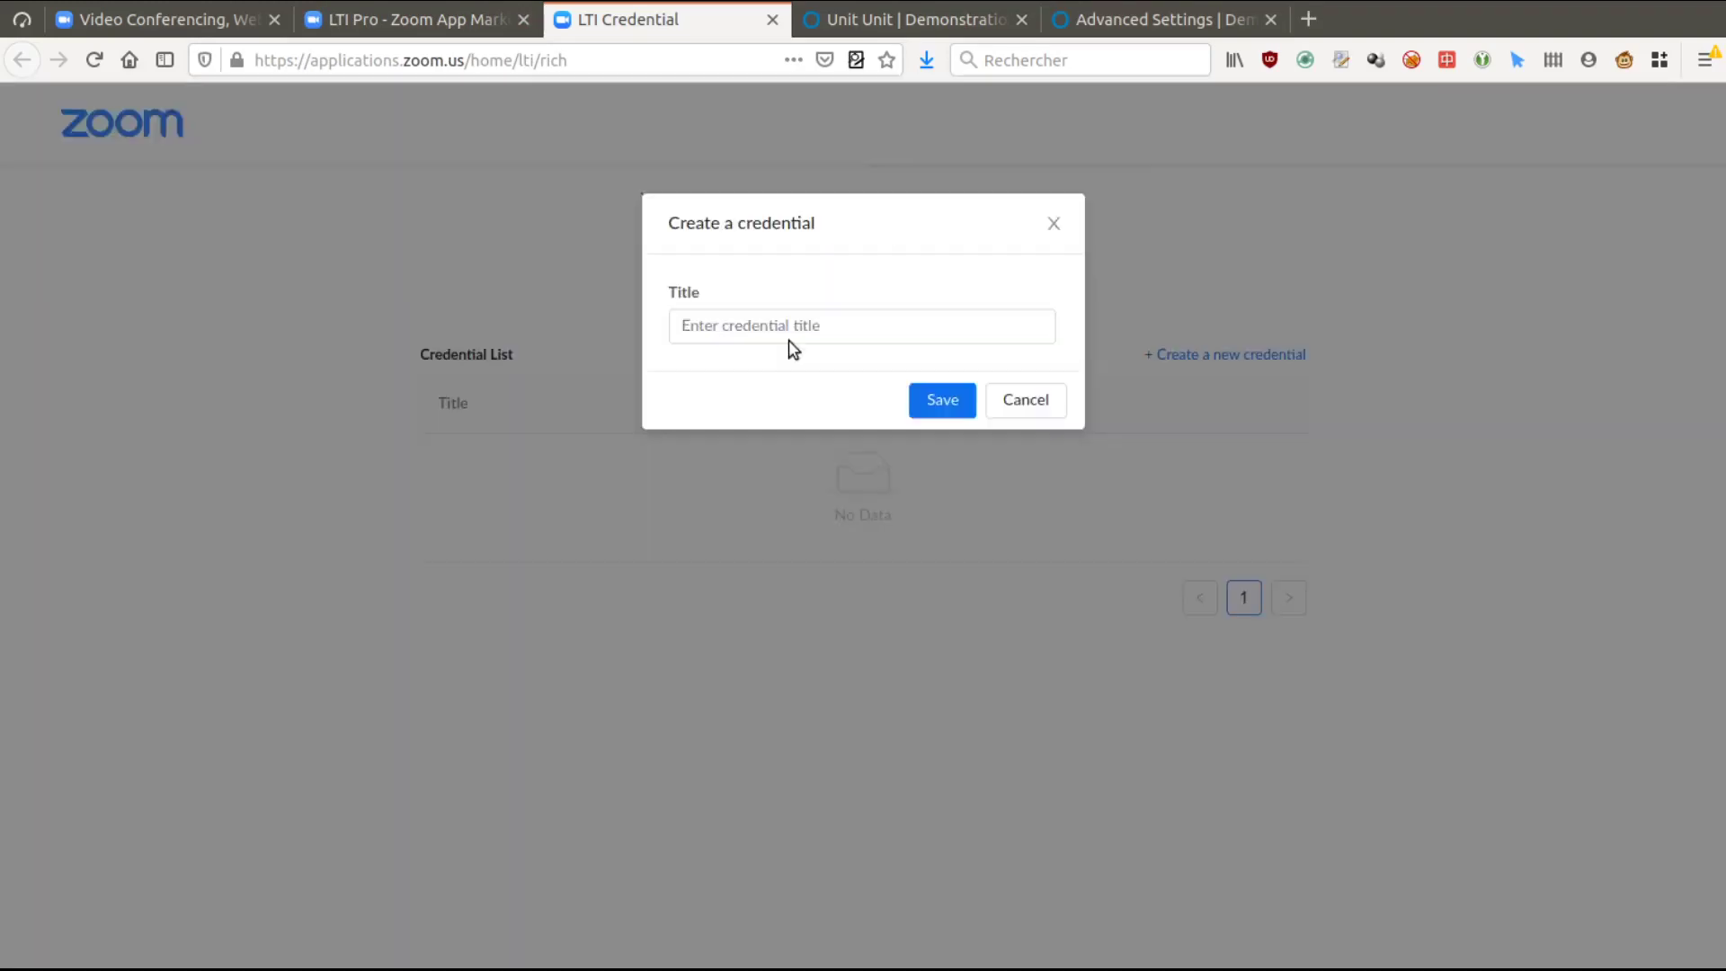
click(788, 327)
text(Open edX)
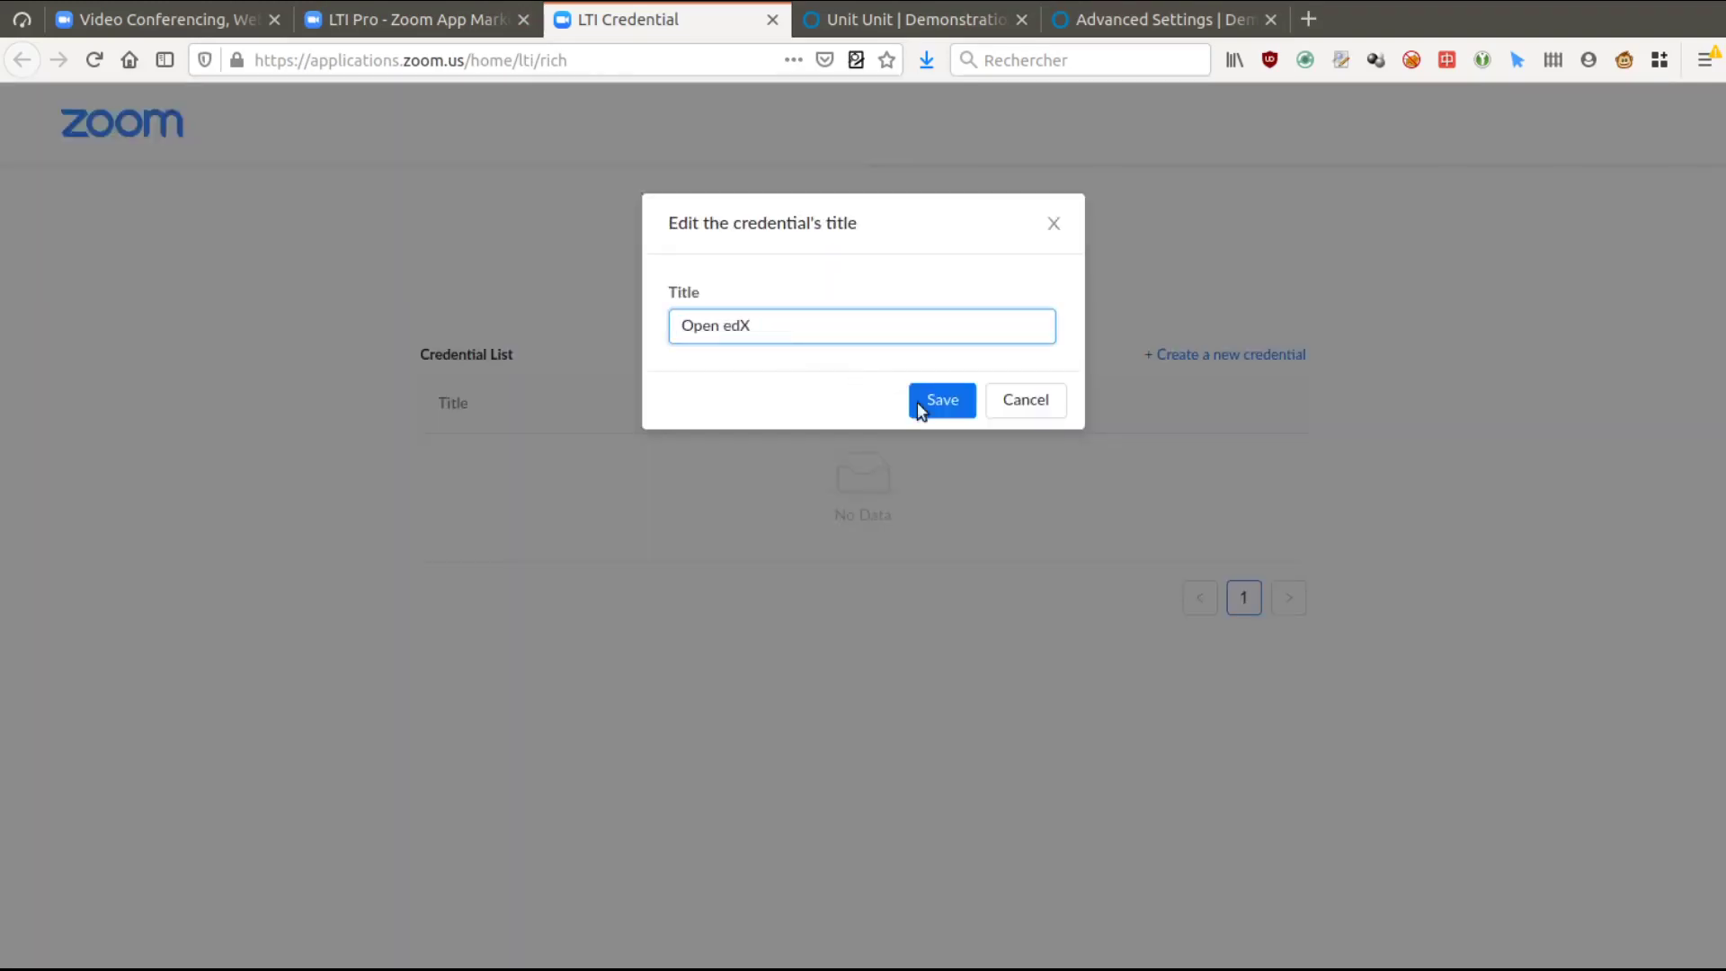
click(919, 403)
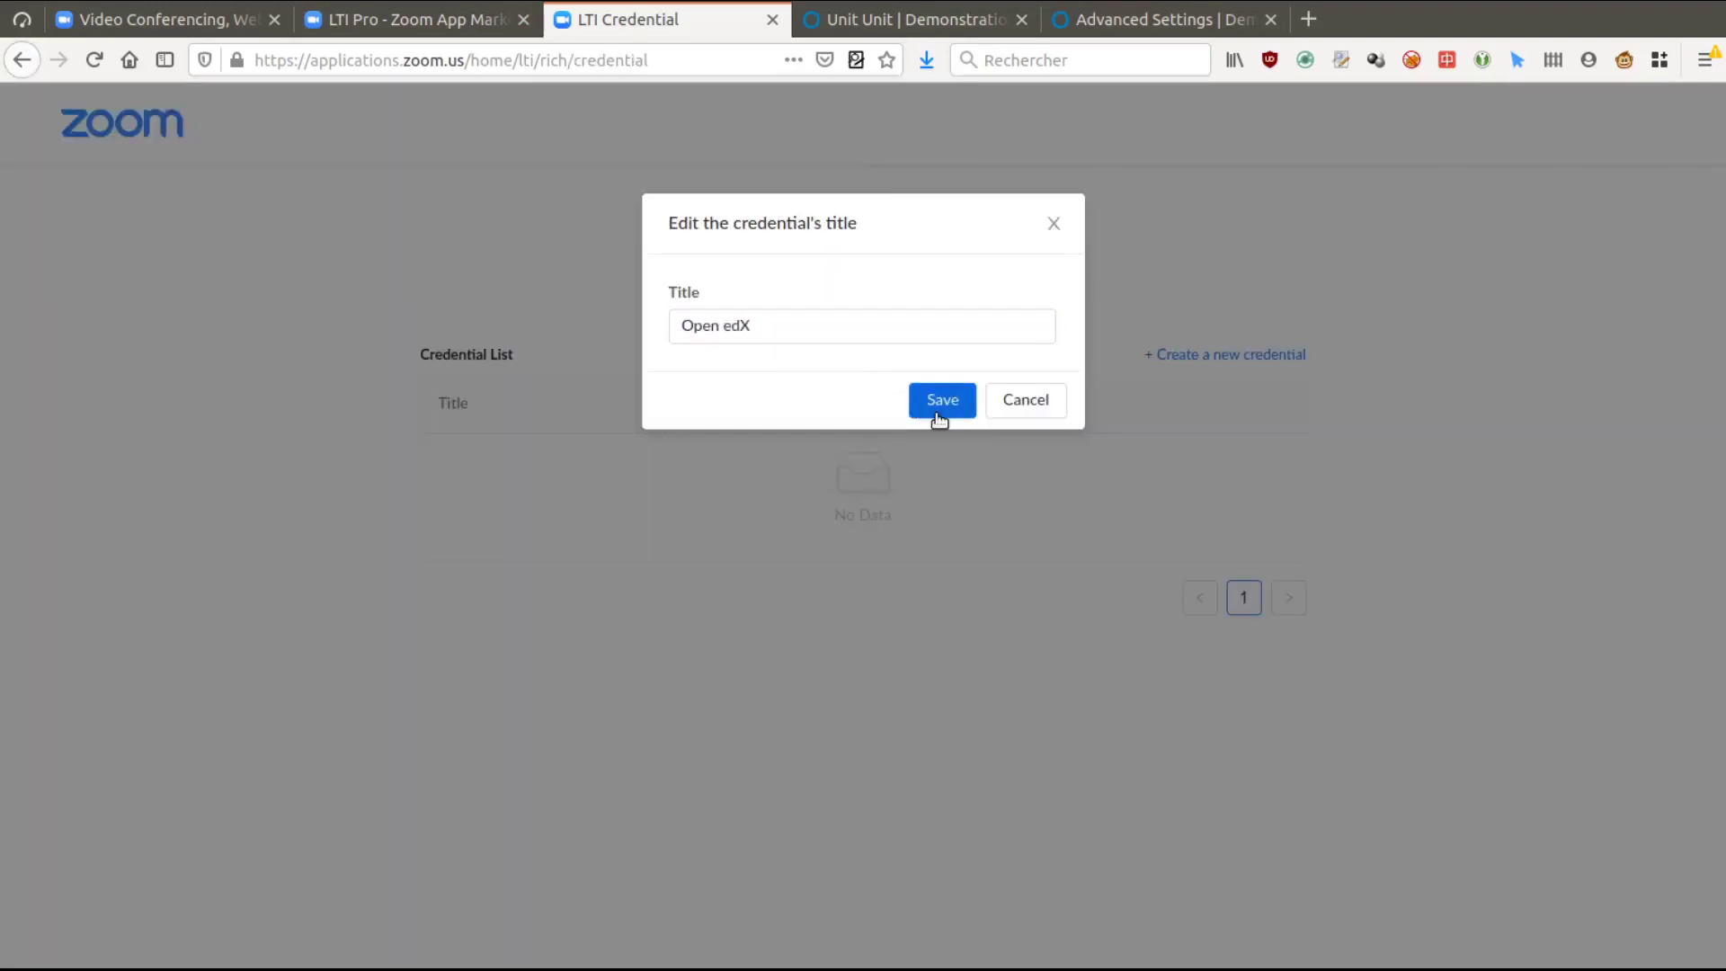
Copy the LTI Key and enter it in LTI Passports as "zoom:<key>
scroll(1451, 399, down, 2)
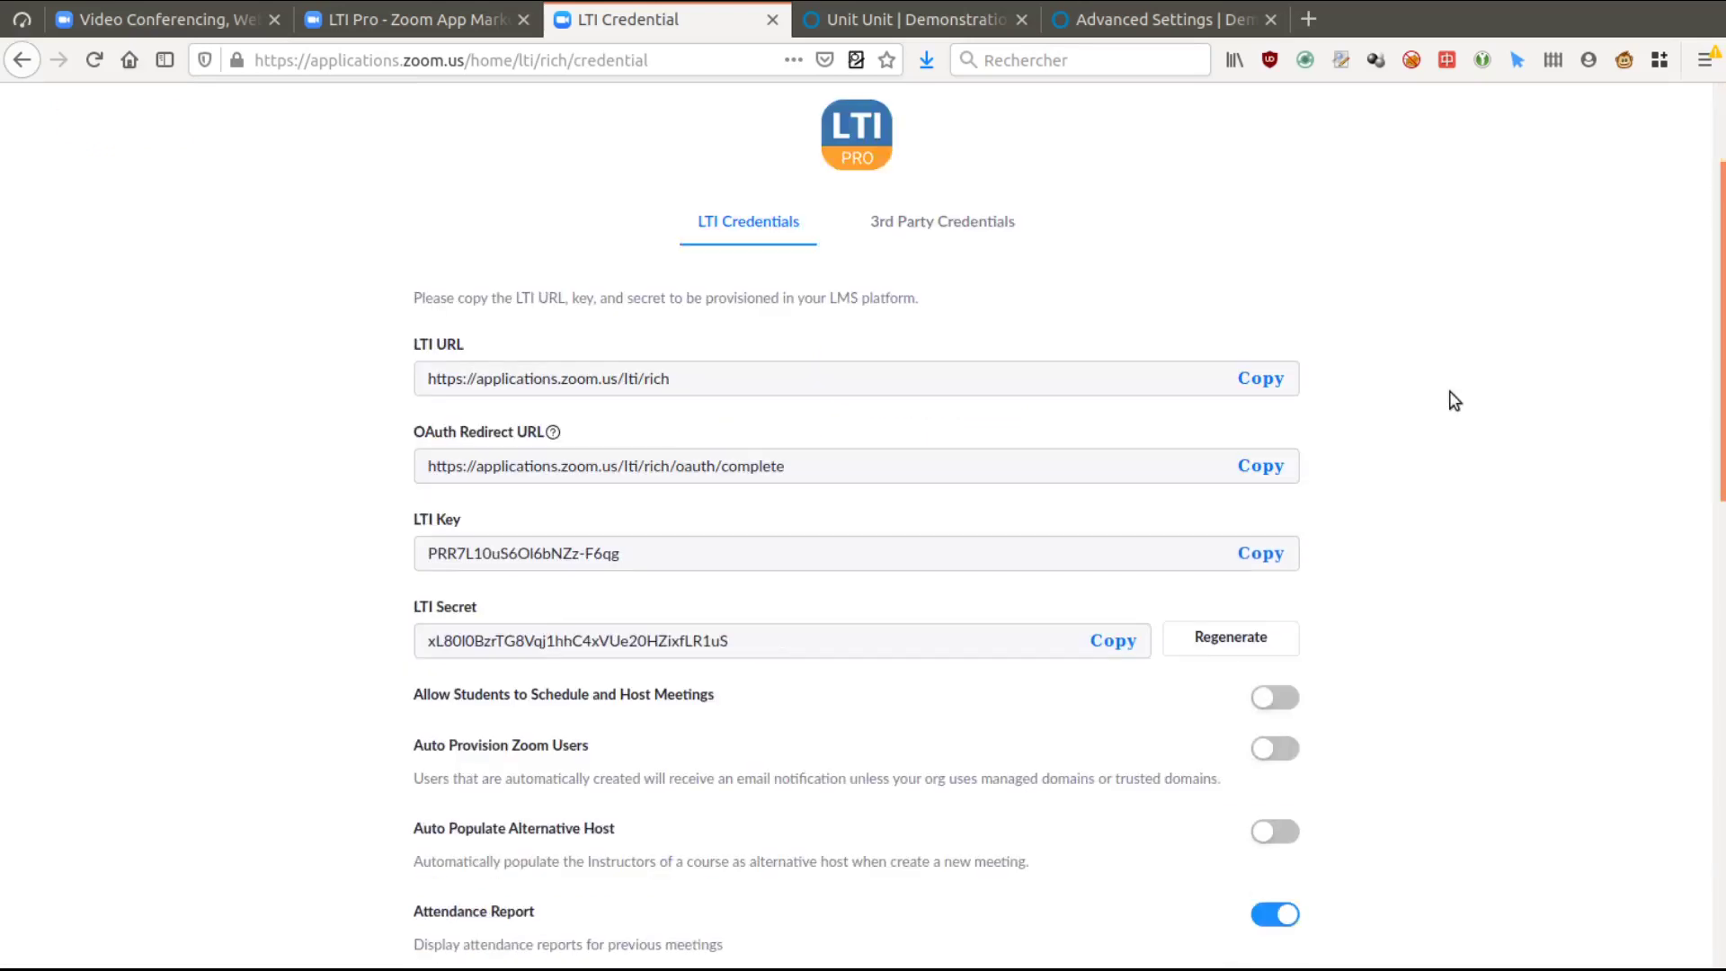
scroll(1344, 495, up, 1)
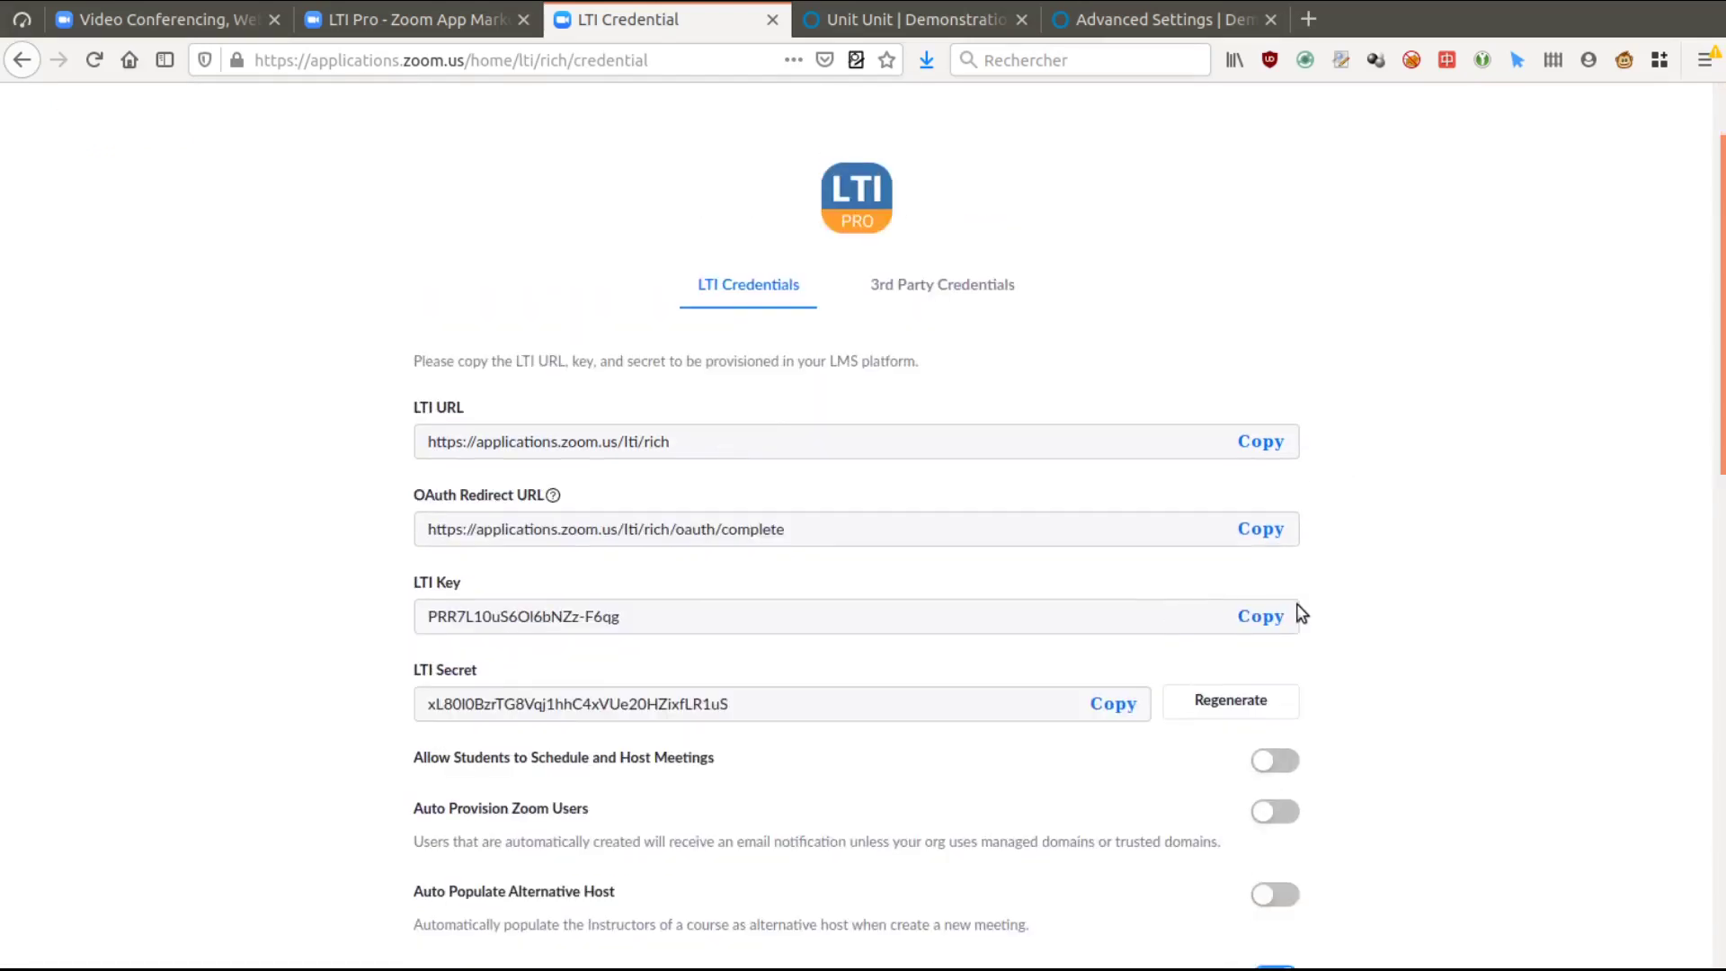
click(1263, 617)
click(1143, 15)
click(606, 503)
text(")
text(zoom:)
key(ctrl+v)
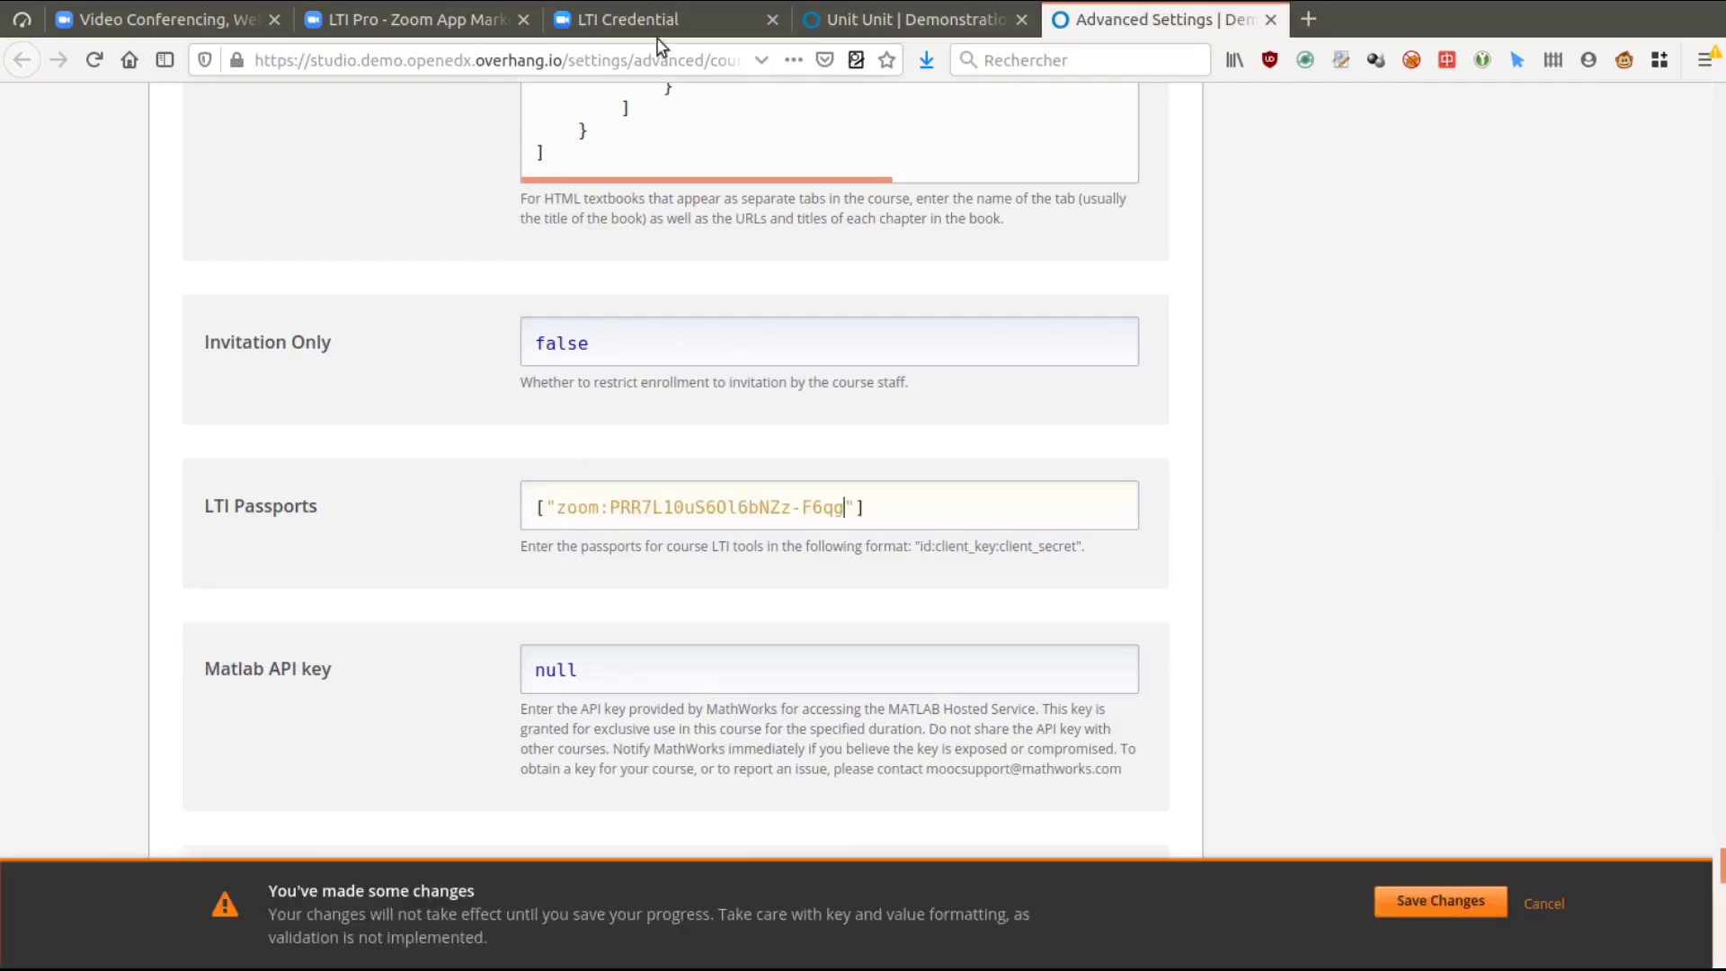
Copy the LTI Secret from the Zoom credential page
click(659, 23)
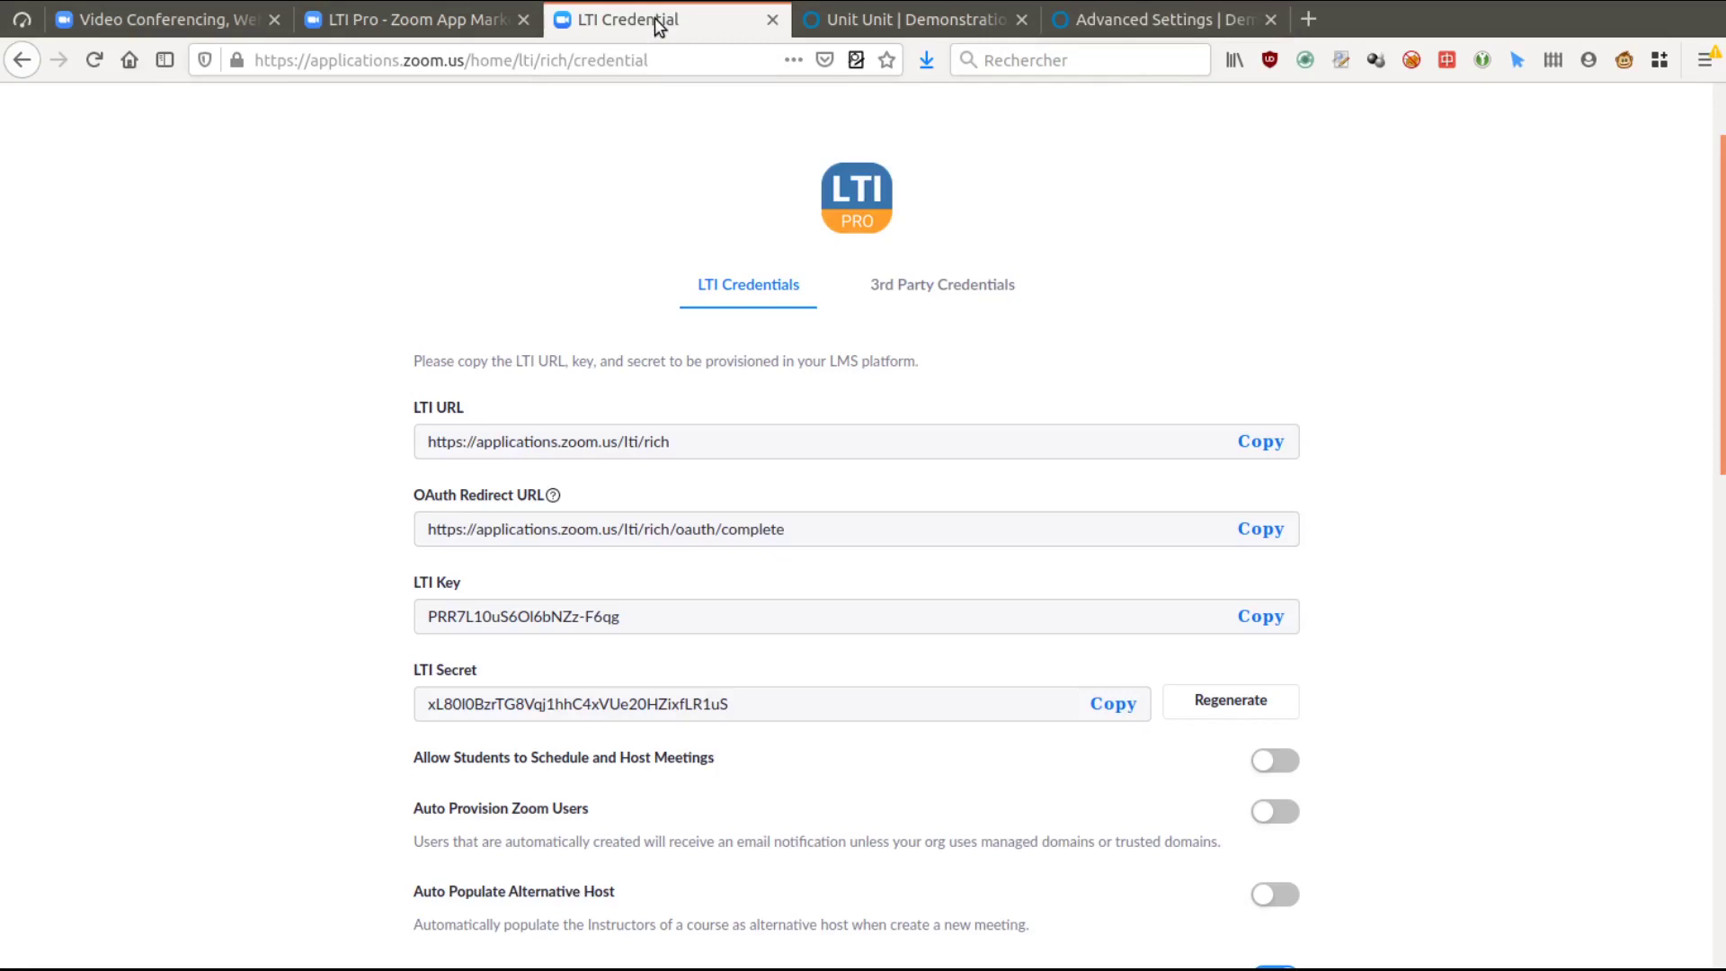
click(1113, 705)
click(1113, 34)
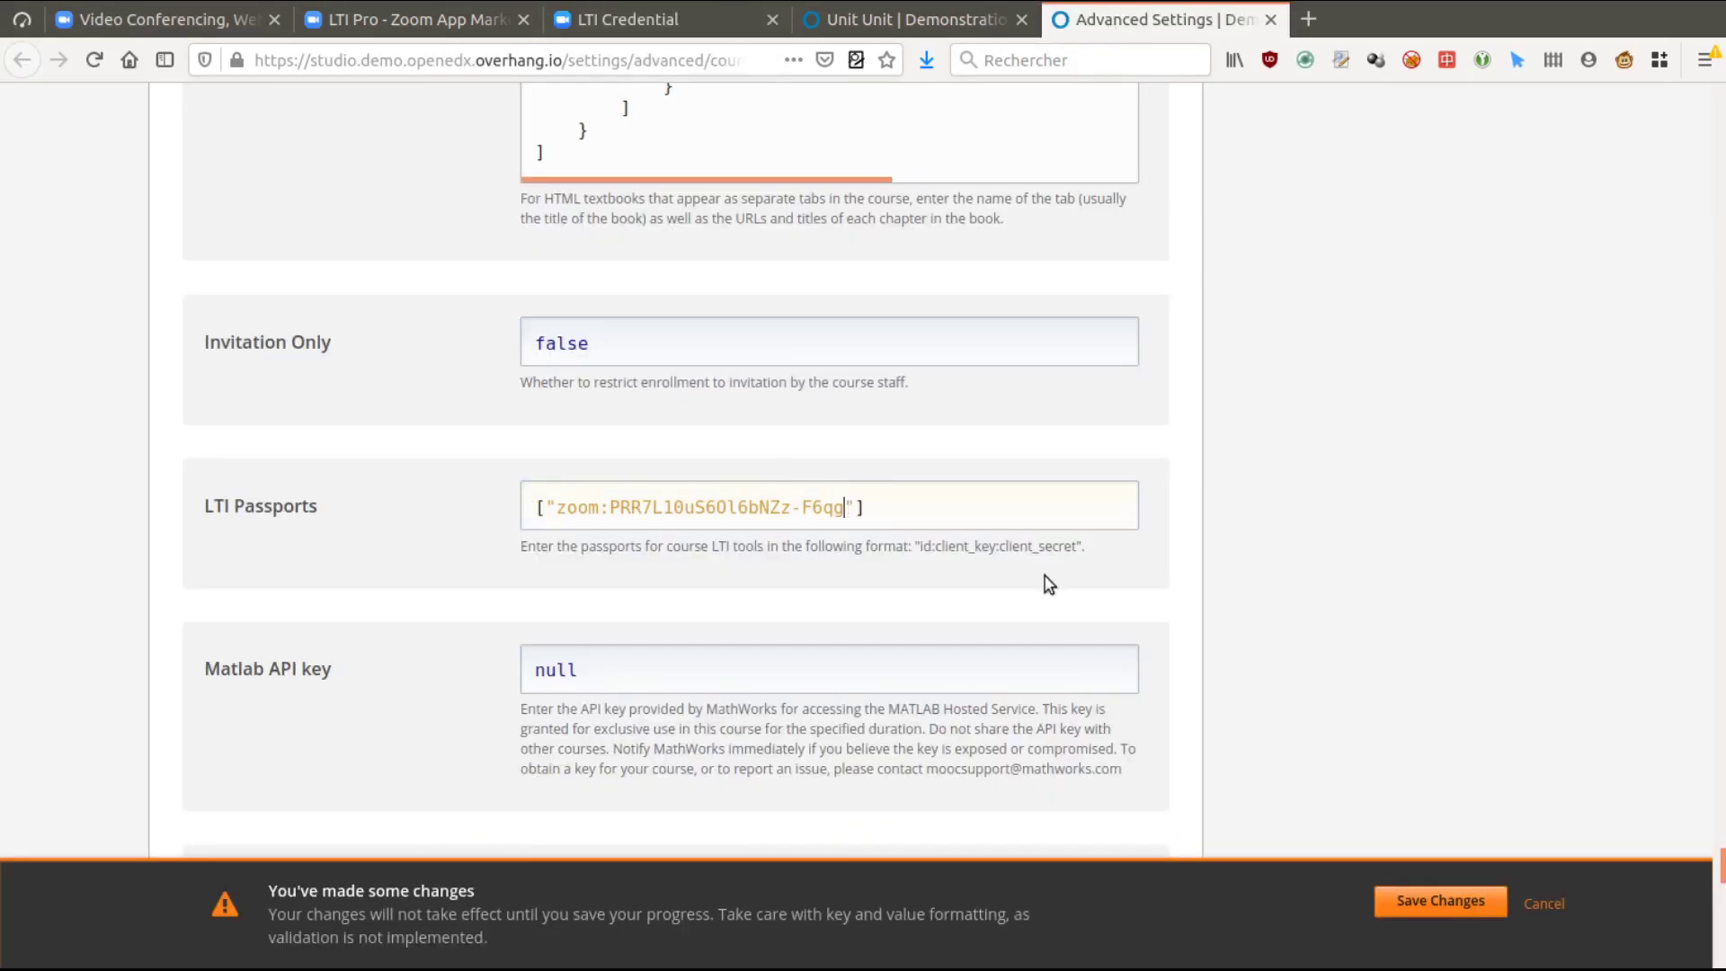
Append ':' and the pasted LTI secret to the zoom passport, then save
text(:)
key(ctrl+v)
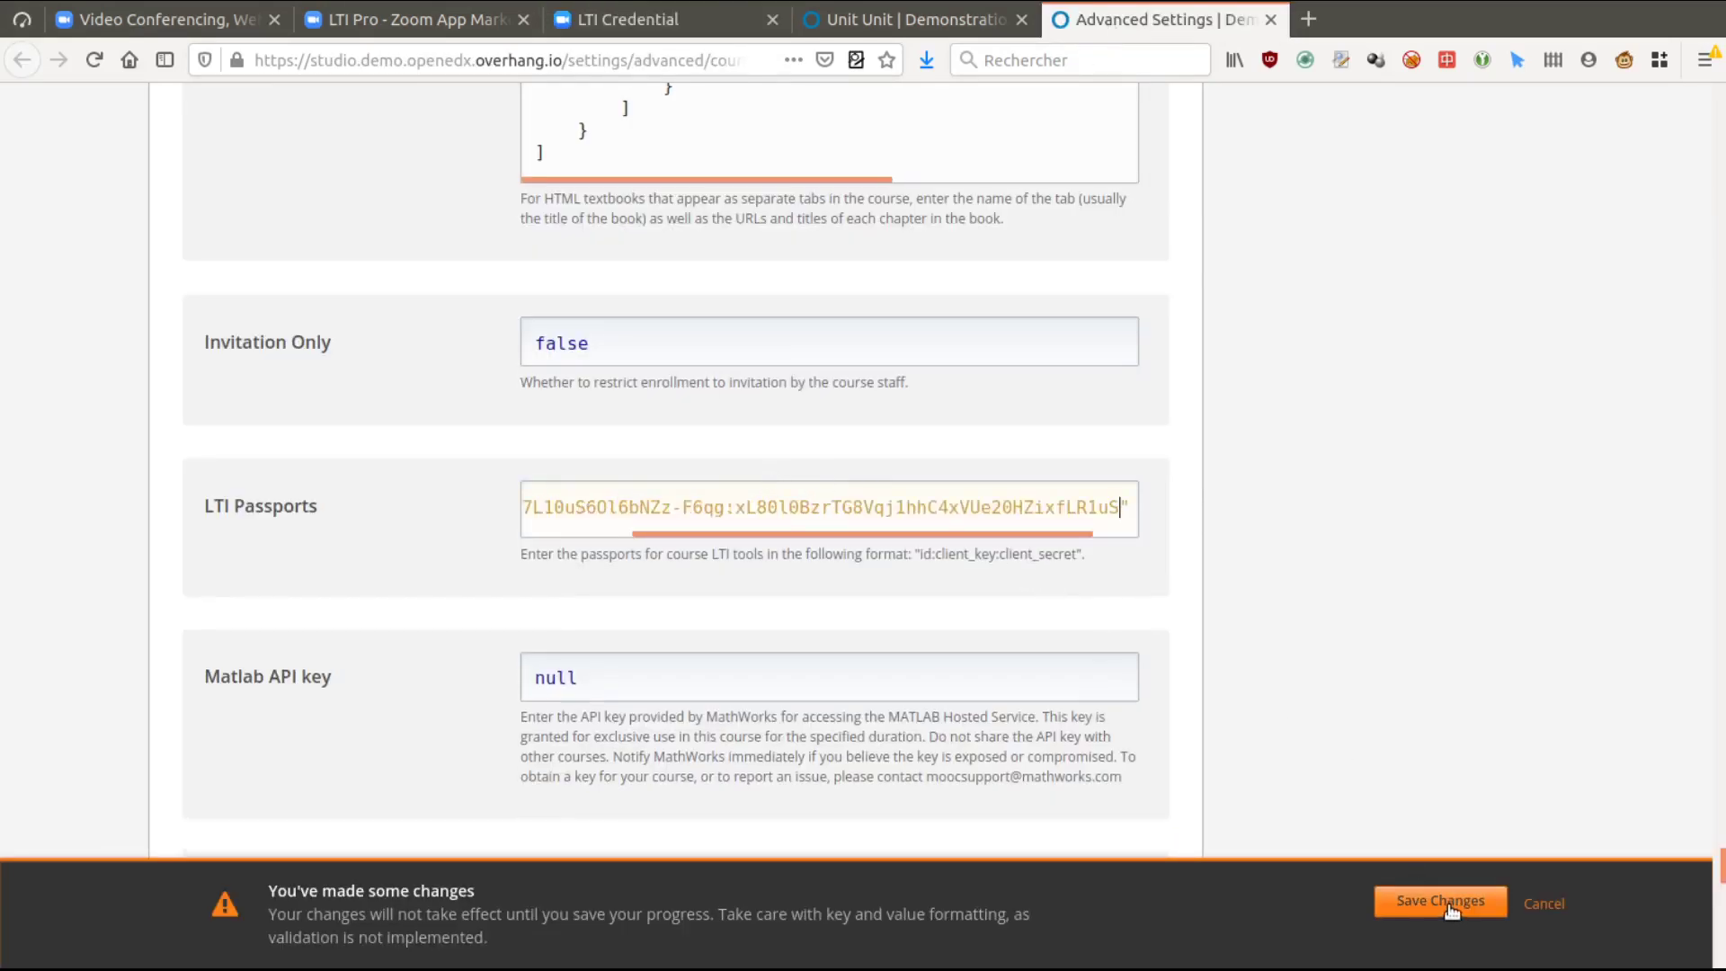
click(1450, 906)
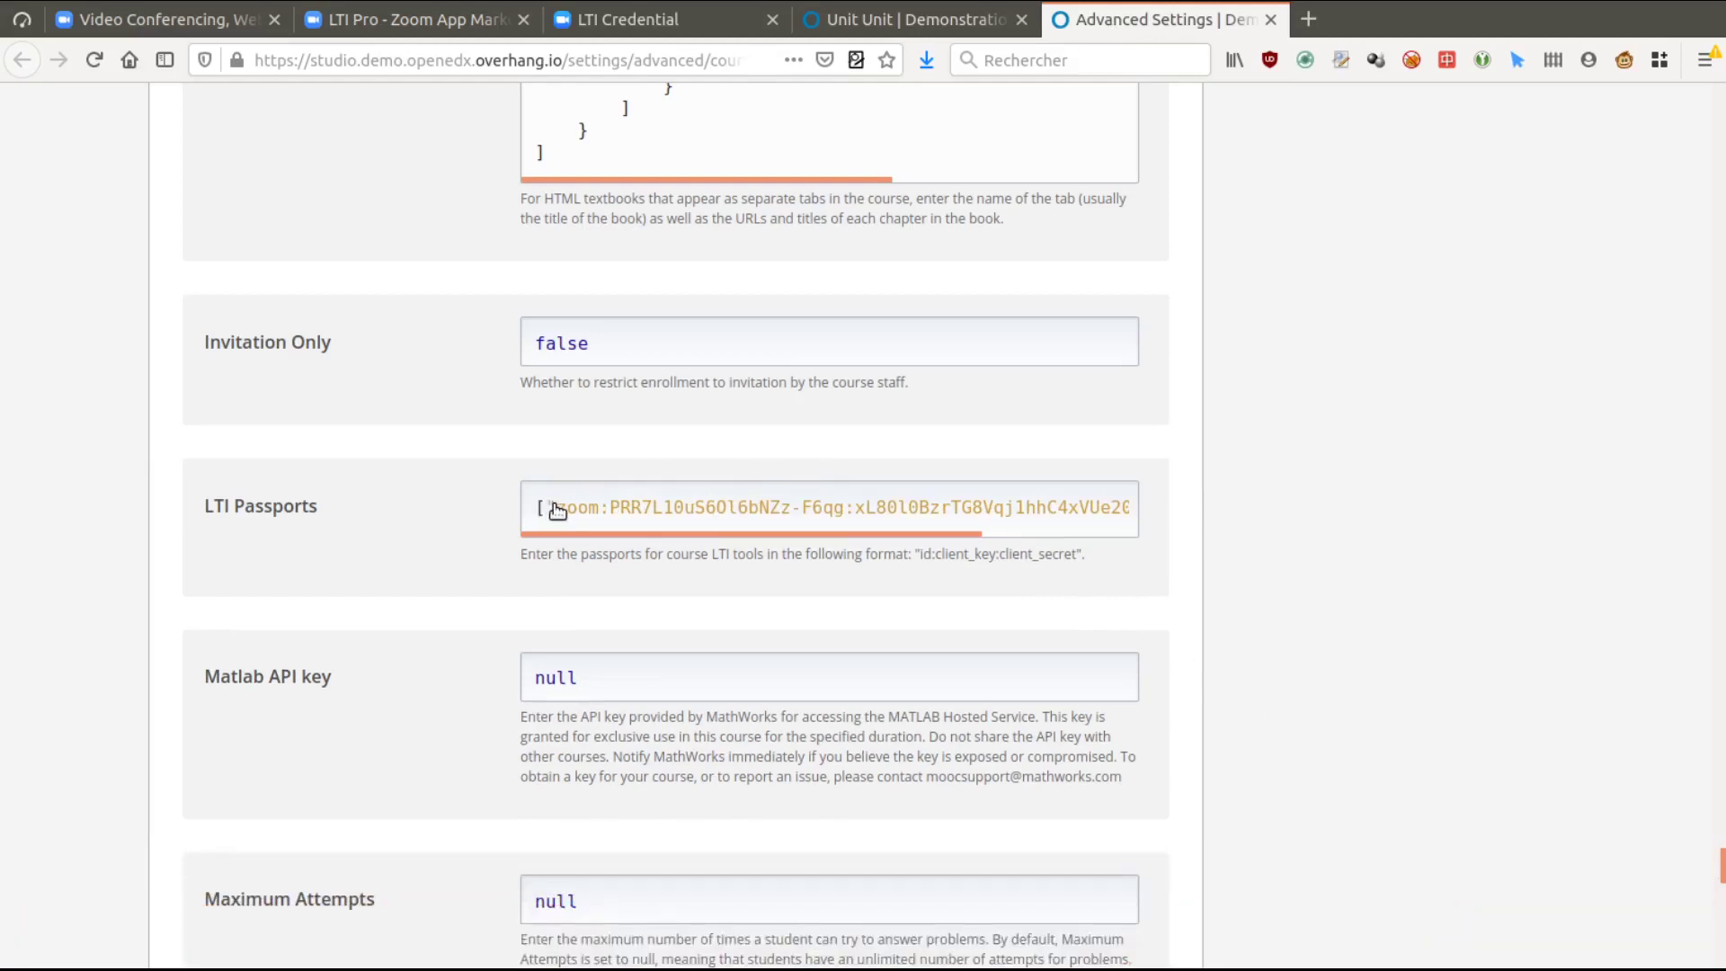
Enter 'zoom' as the LTI ID, paste the copied Zoom LTI URL, and save the component
key(ctrl+Page_Up)
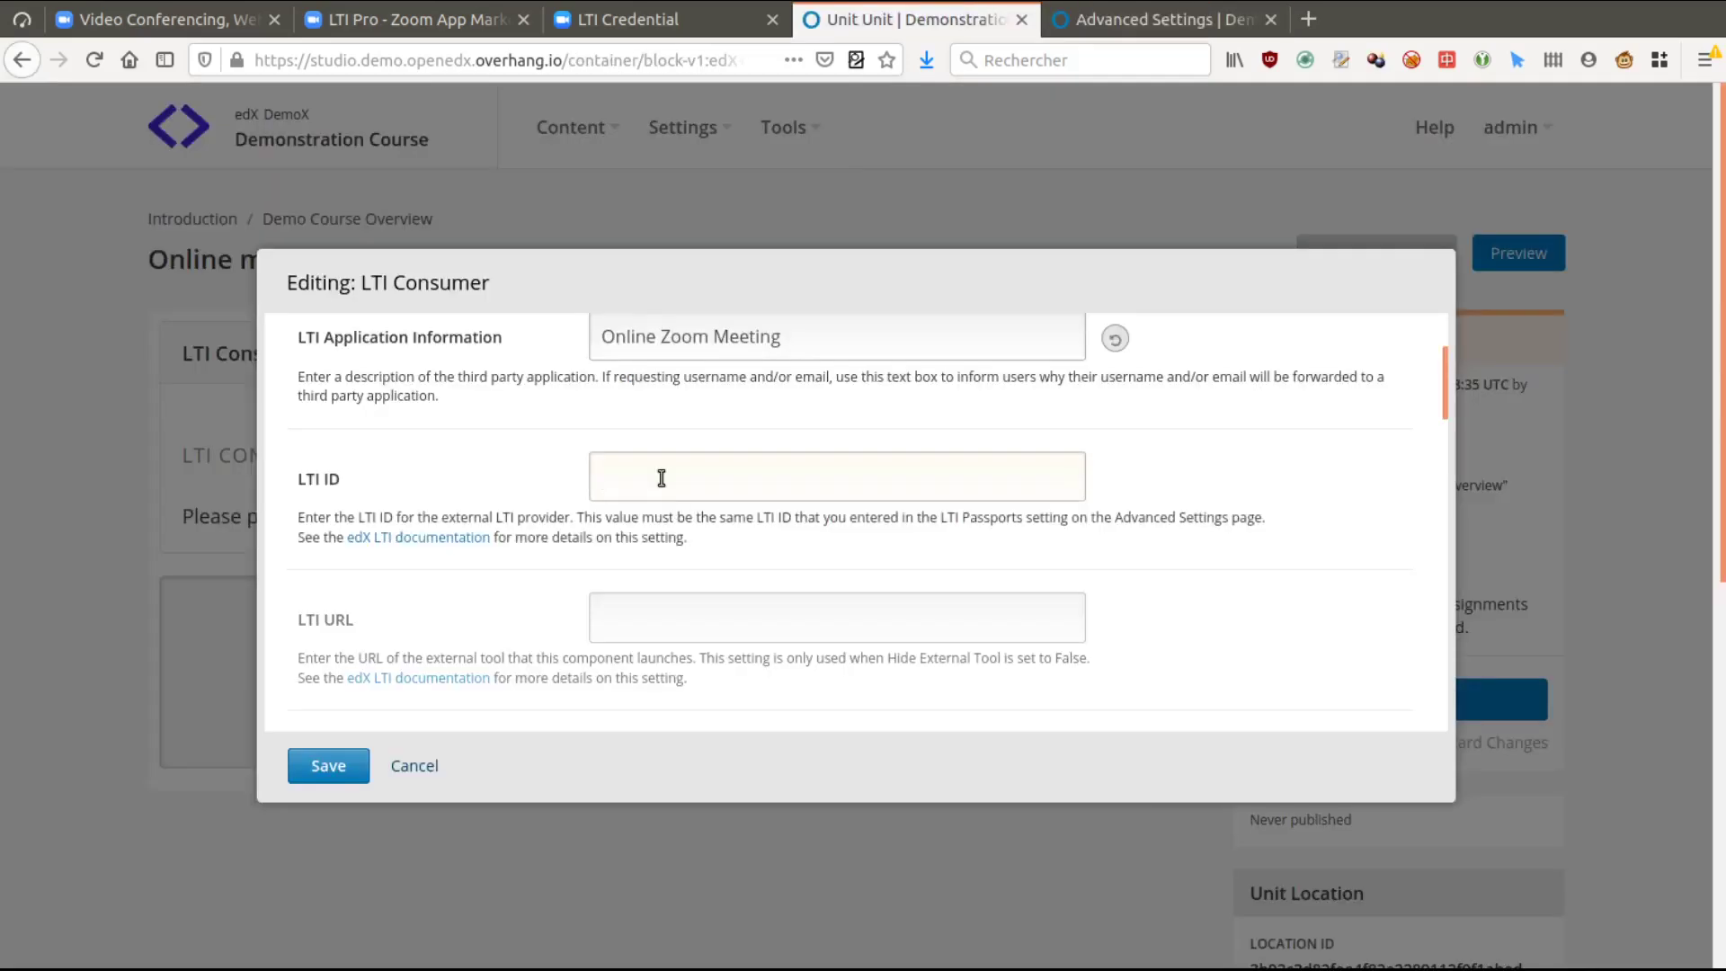
text(zoom)
click(654, 623)
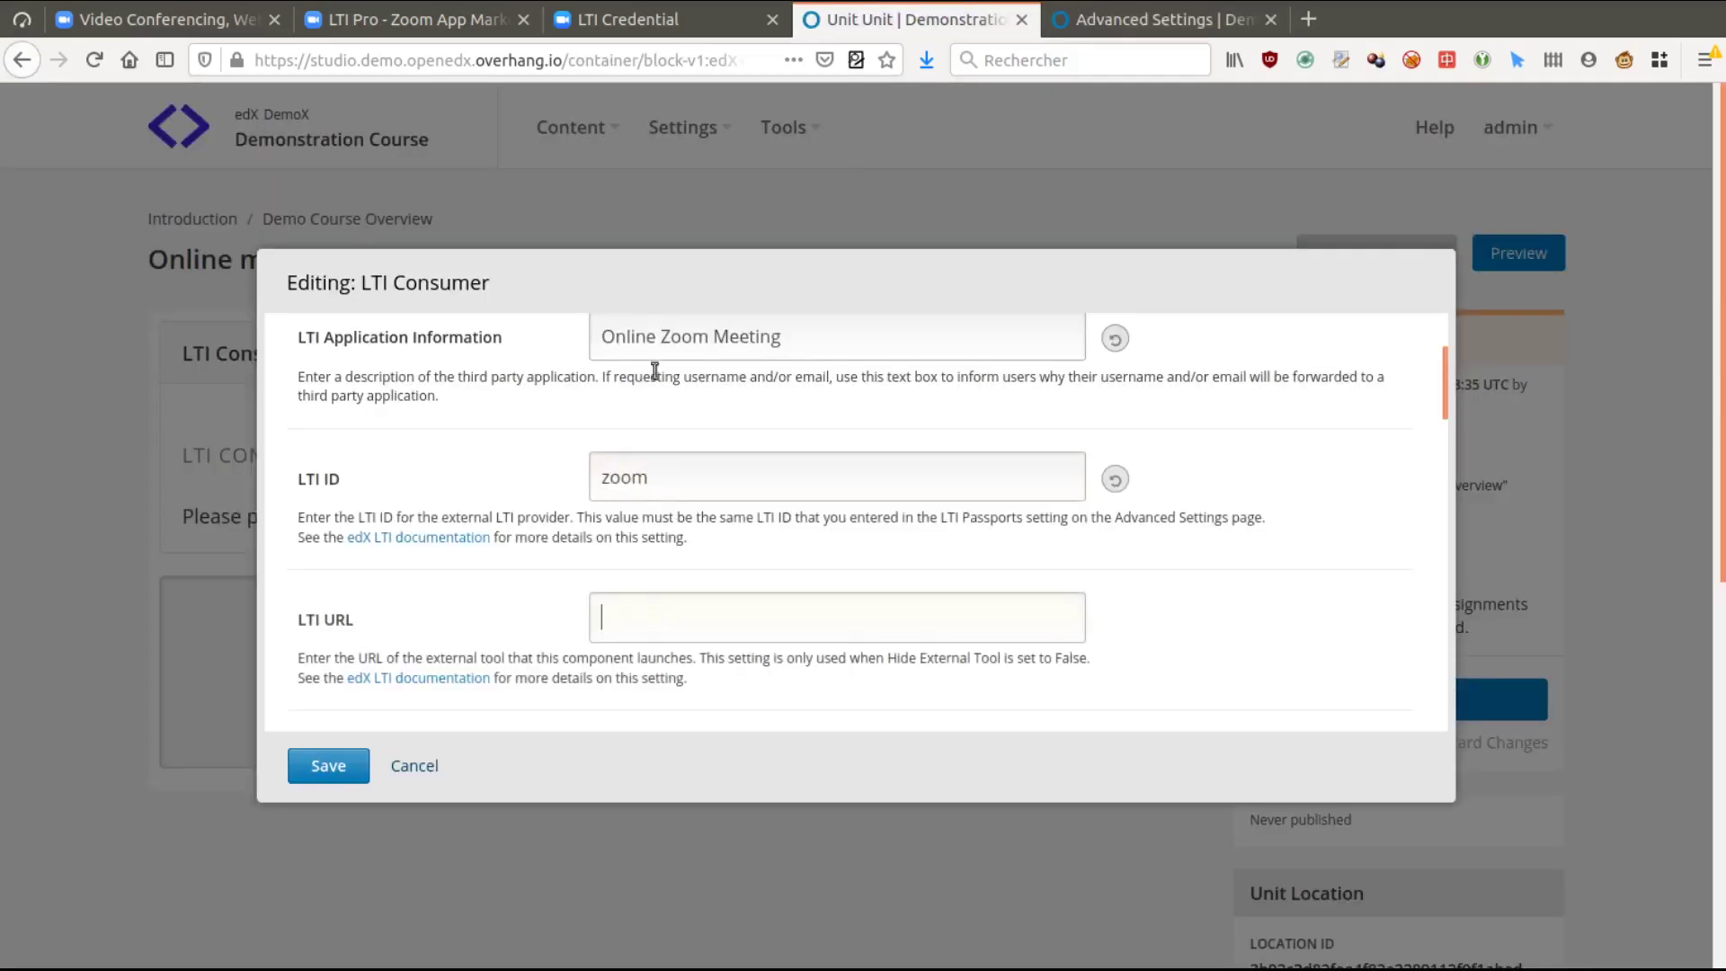
click(613, 20)
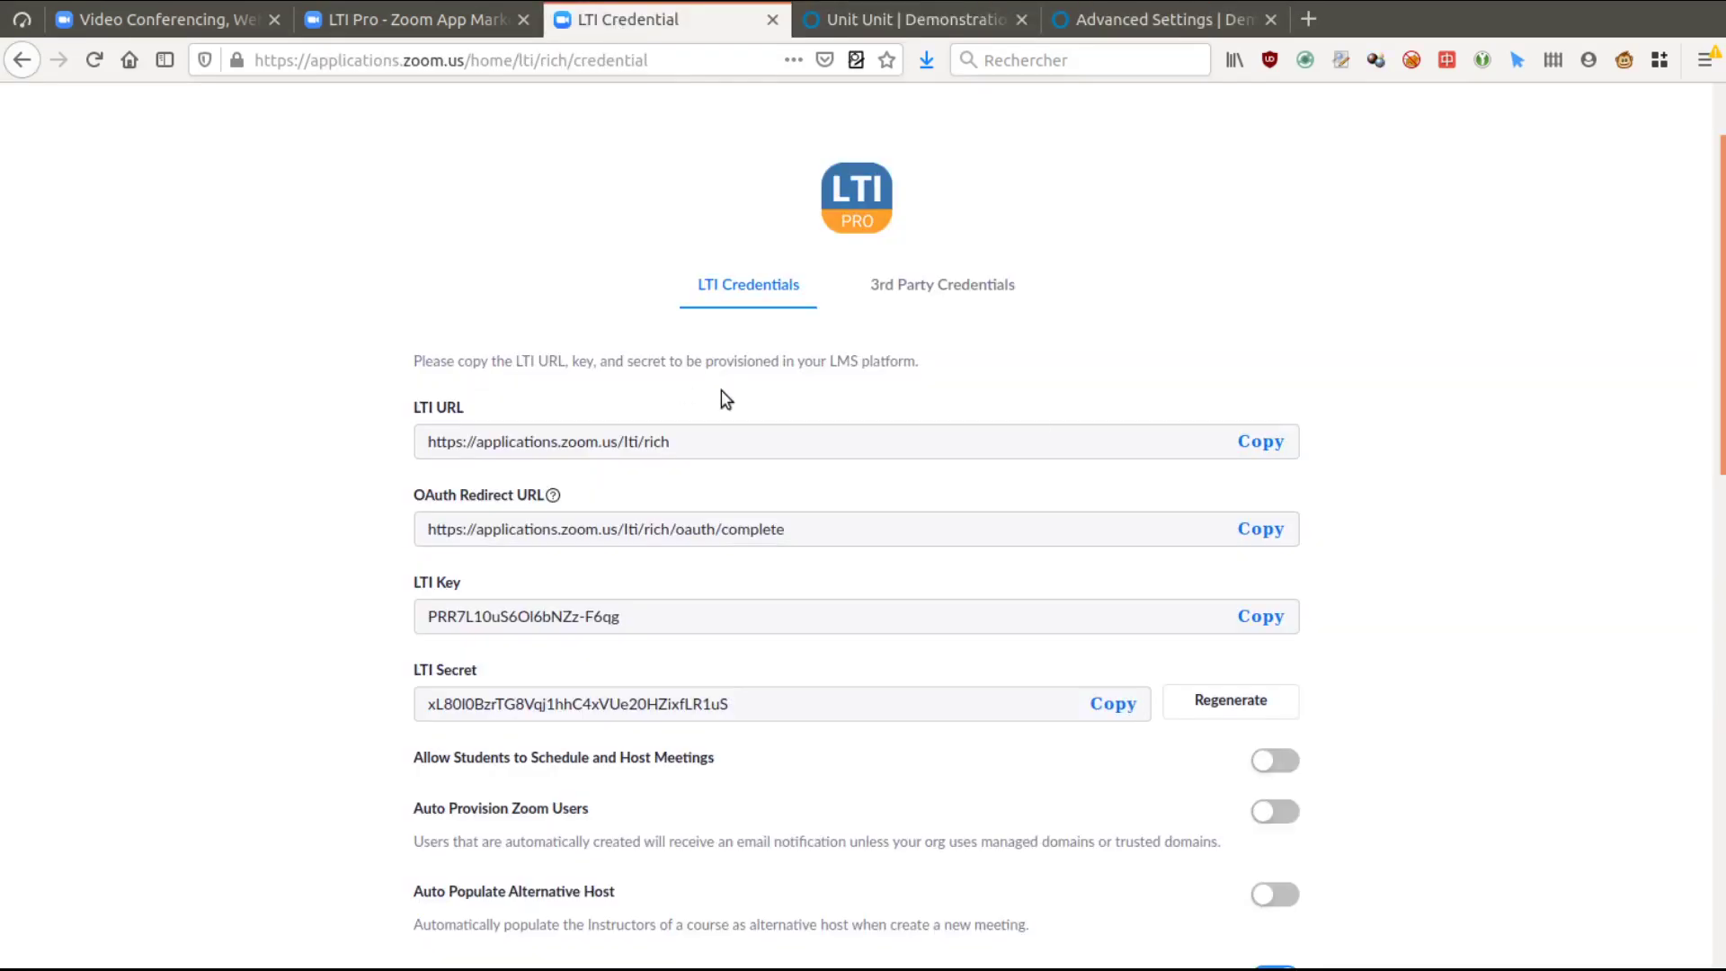
click(1261, 441)
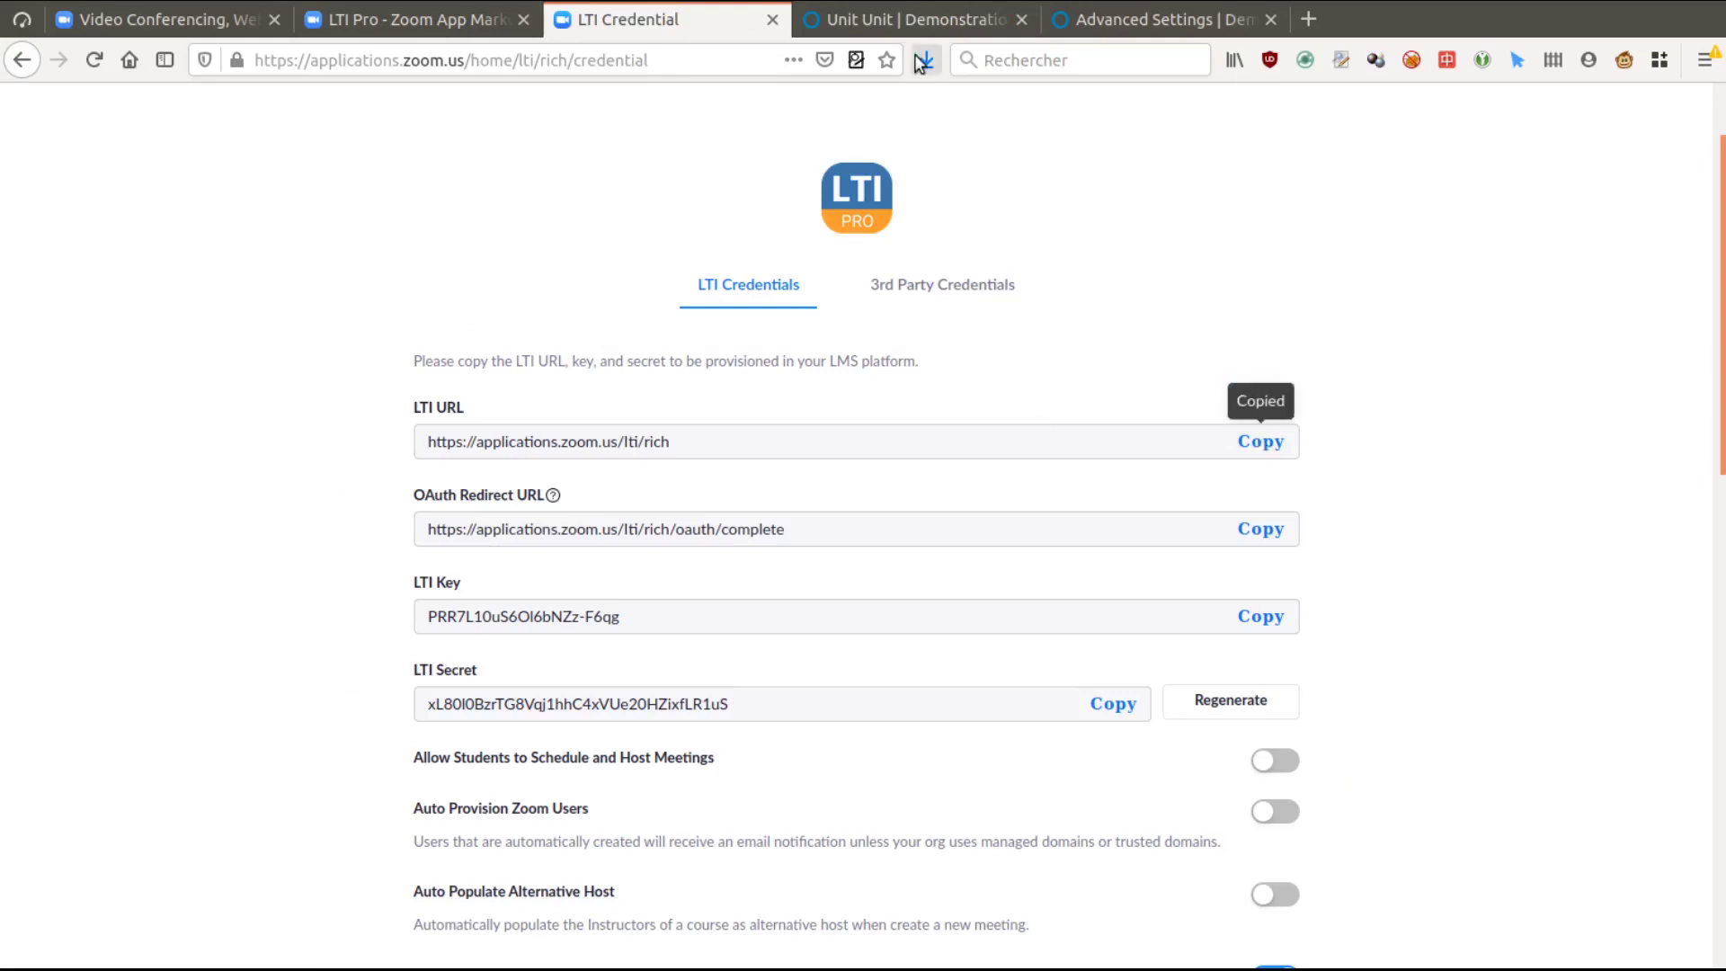
click(860, 27)
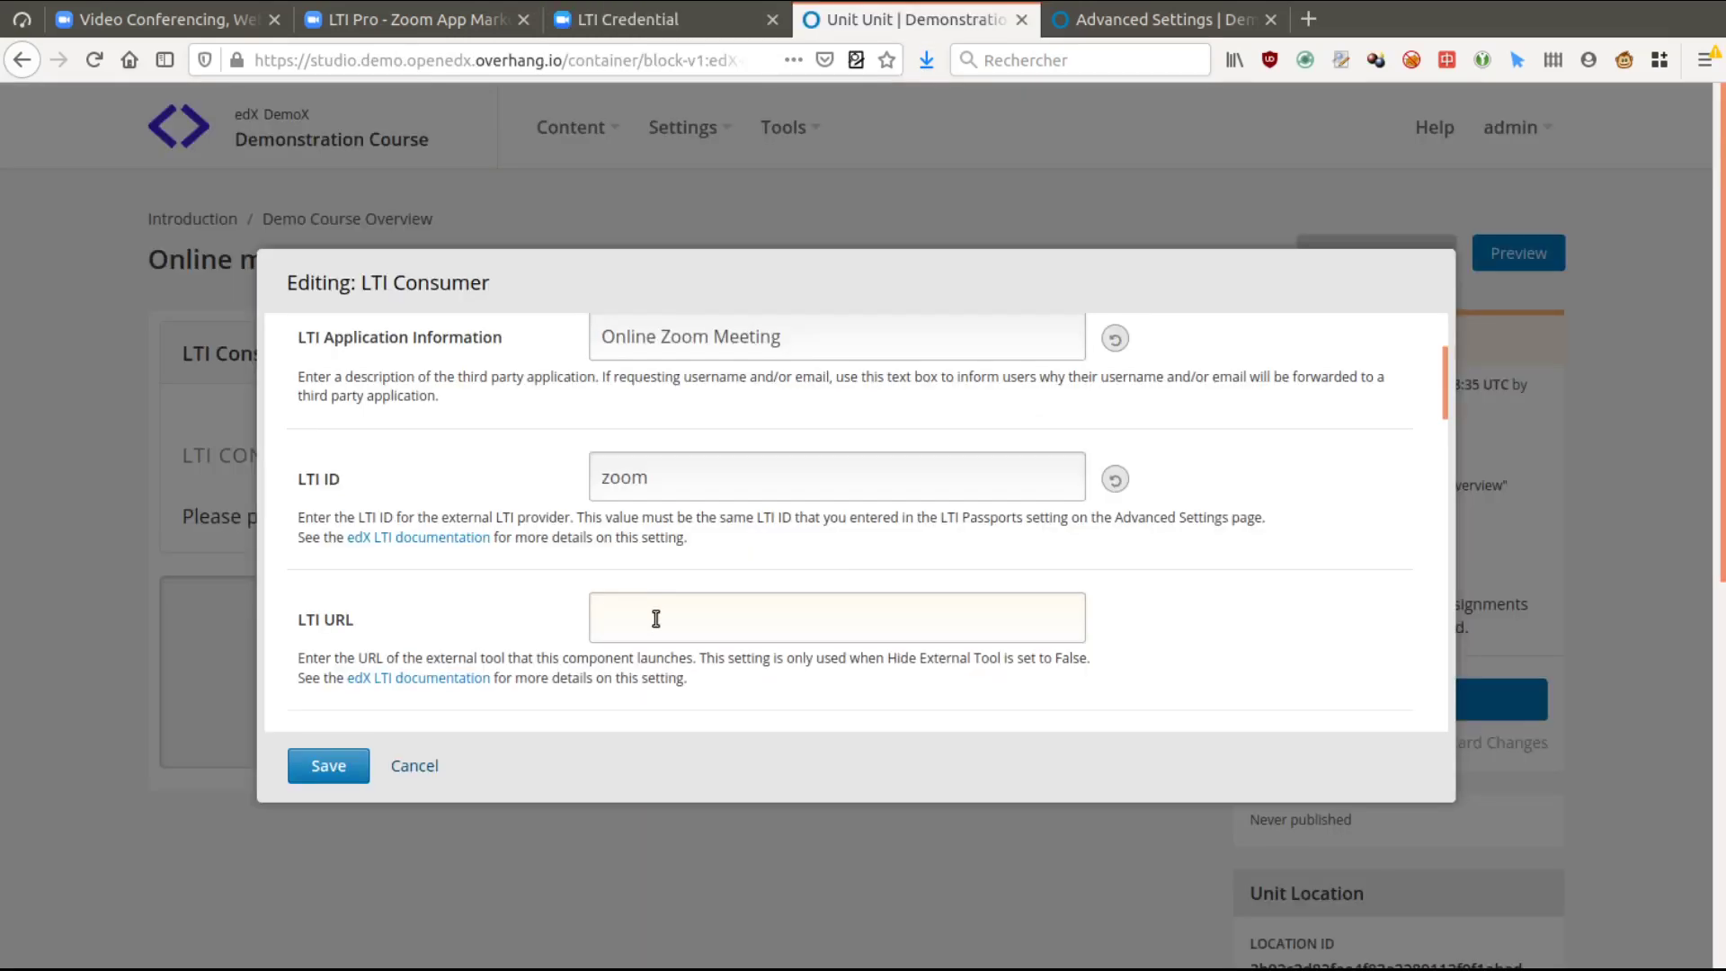
key(ctrl+v)
scroll(641, 585, down, 3)
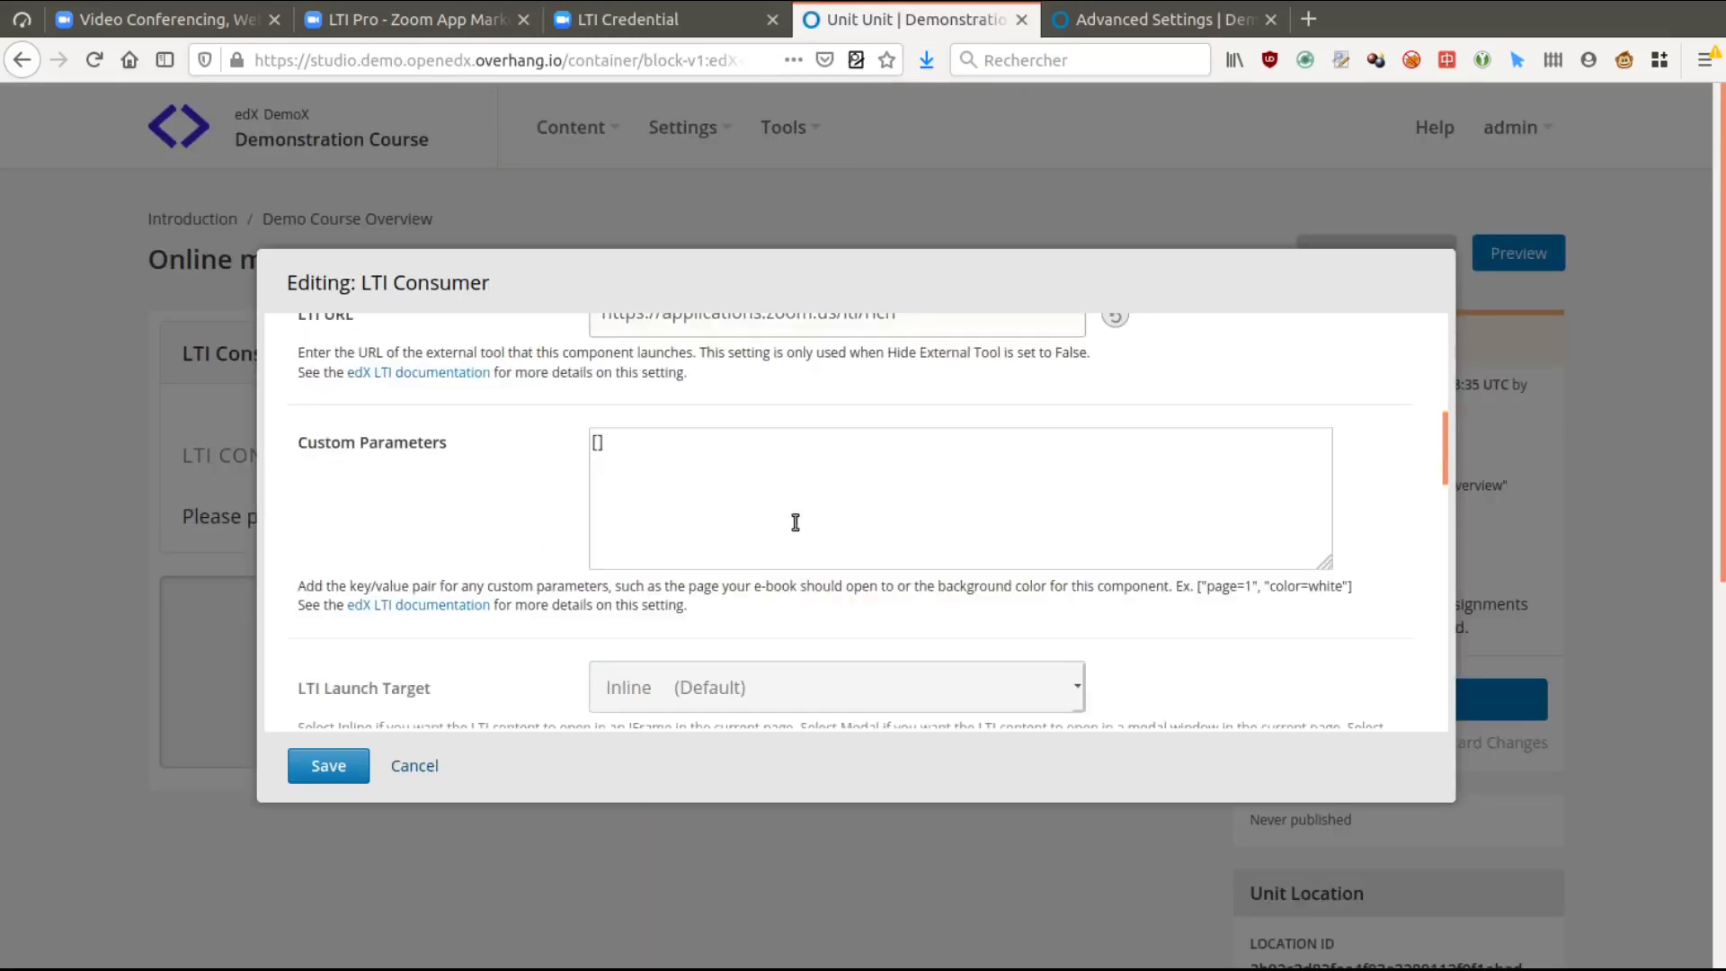
click(331, 764)
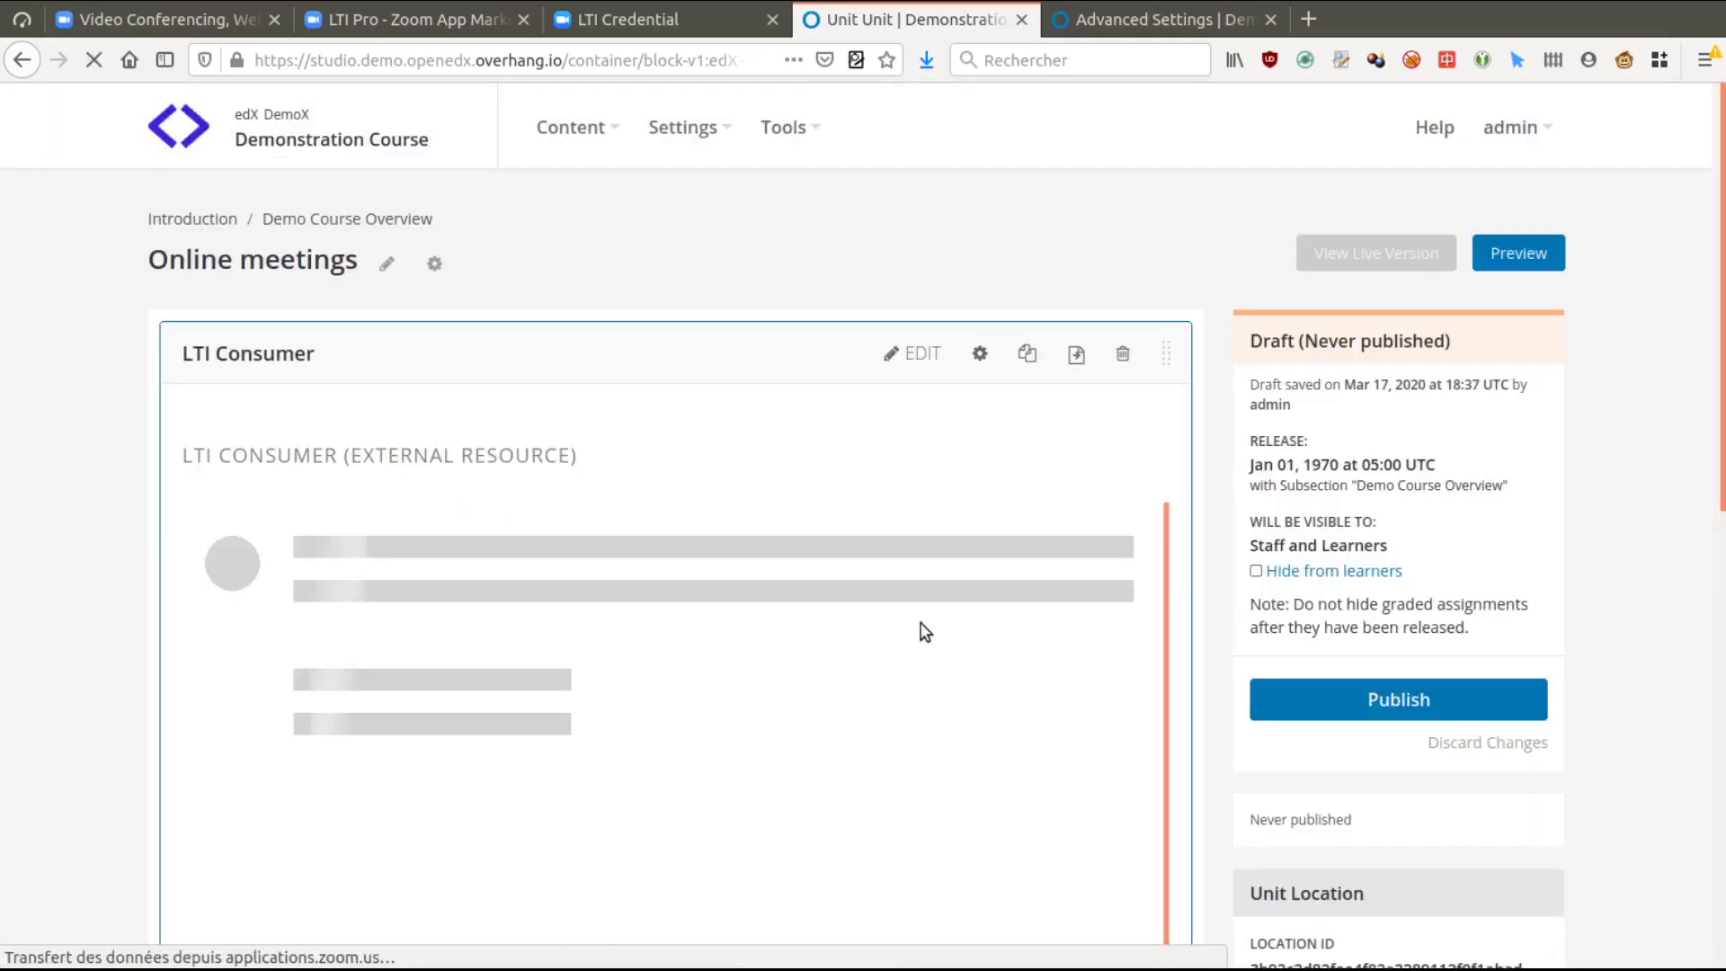
scroll(925, 629, down, 3)
drag(504, 745, 842, 745)
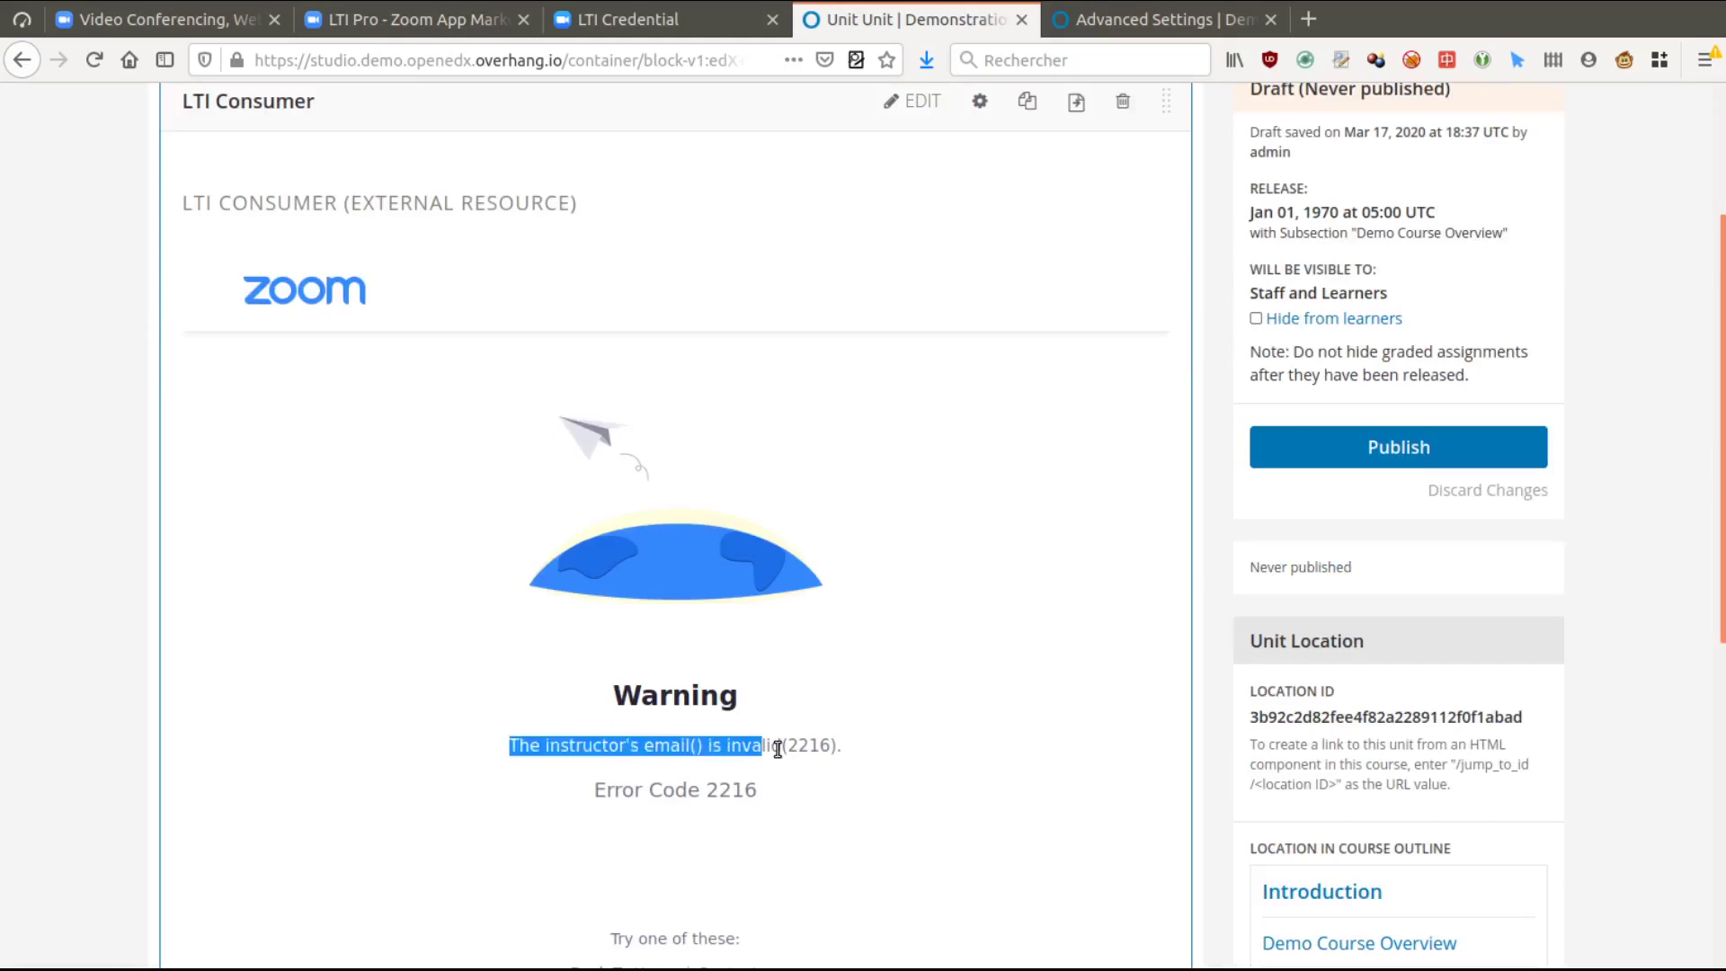
click(901, 756)
click(912, 101)
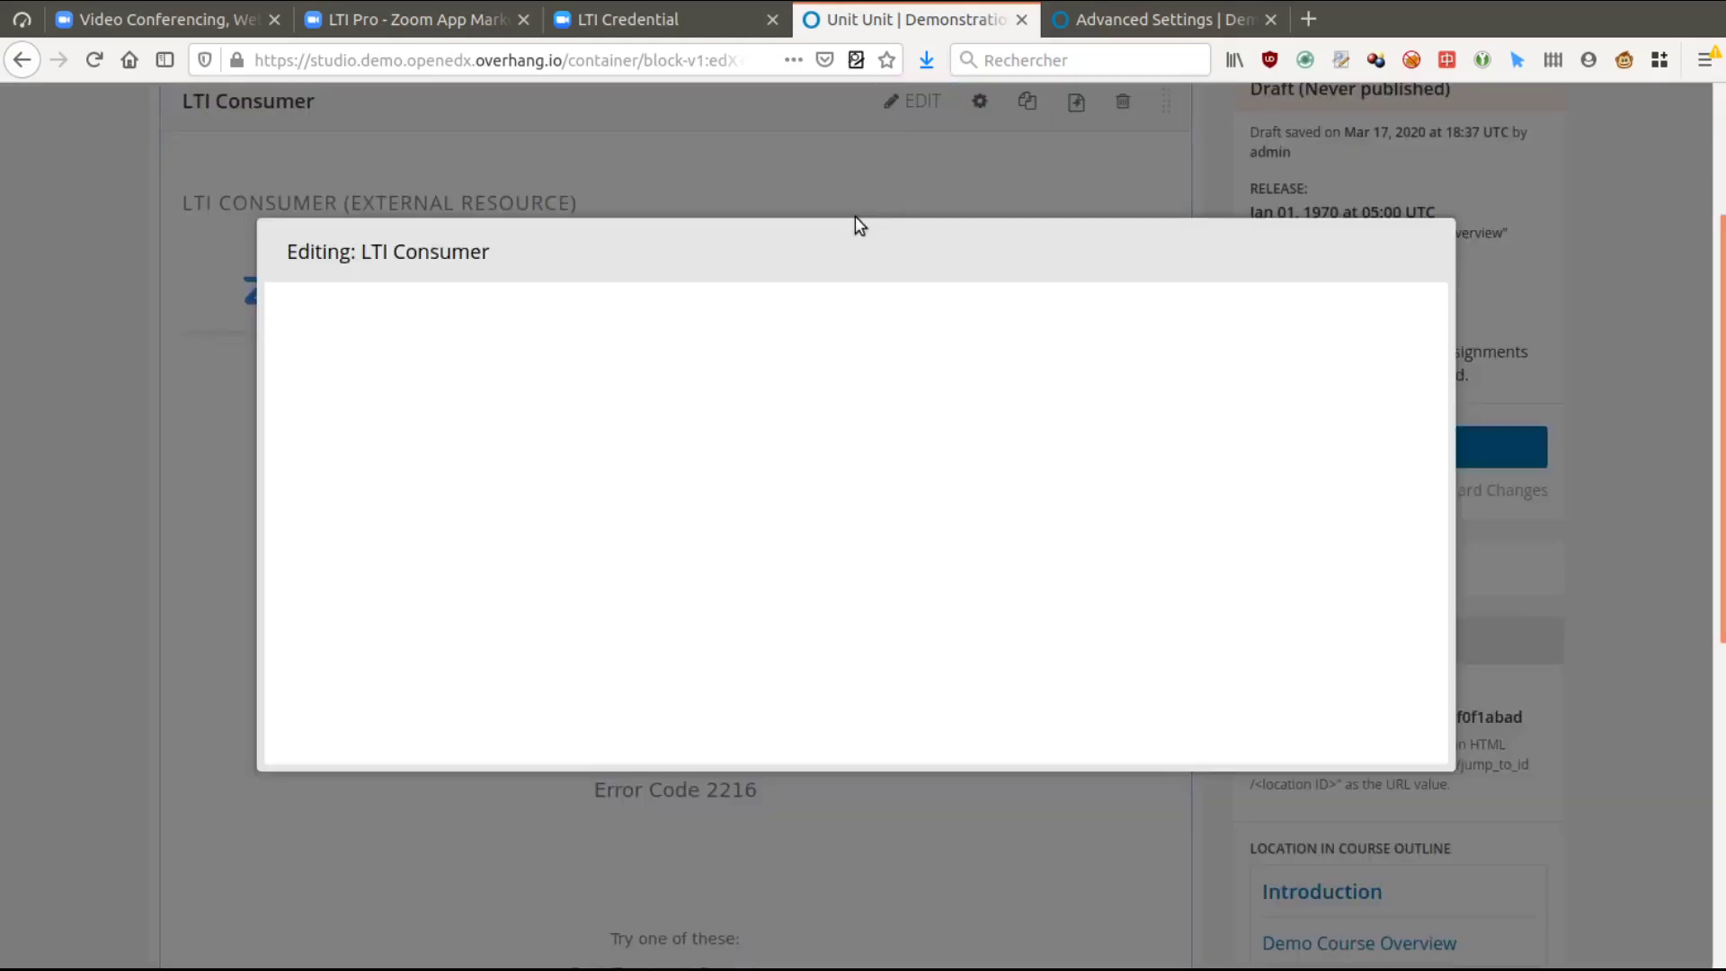
scroll(732, 527, down, 2)
scroll(736, 528, down, 1)
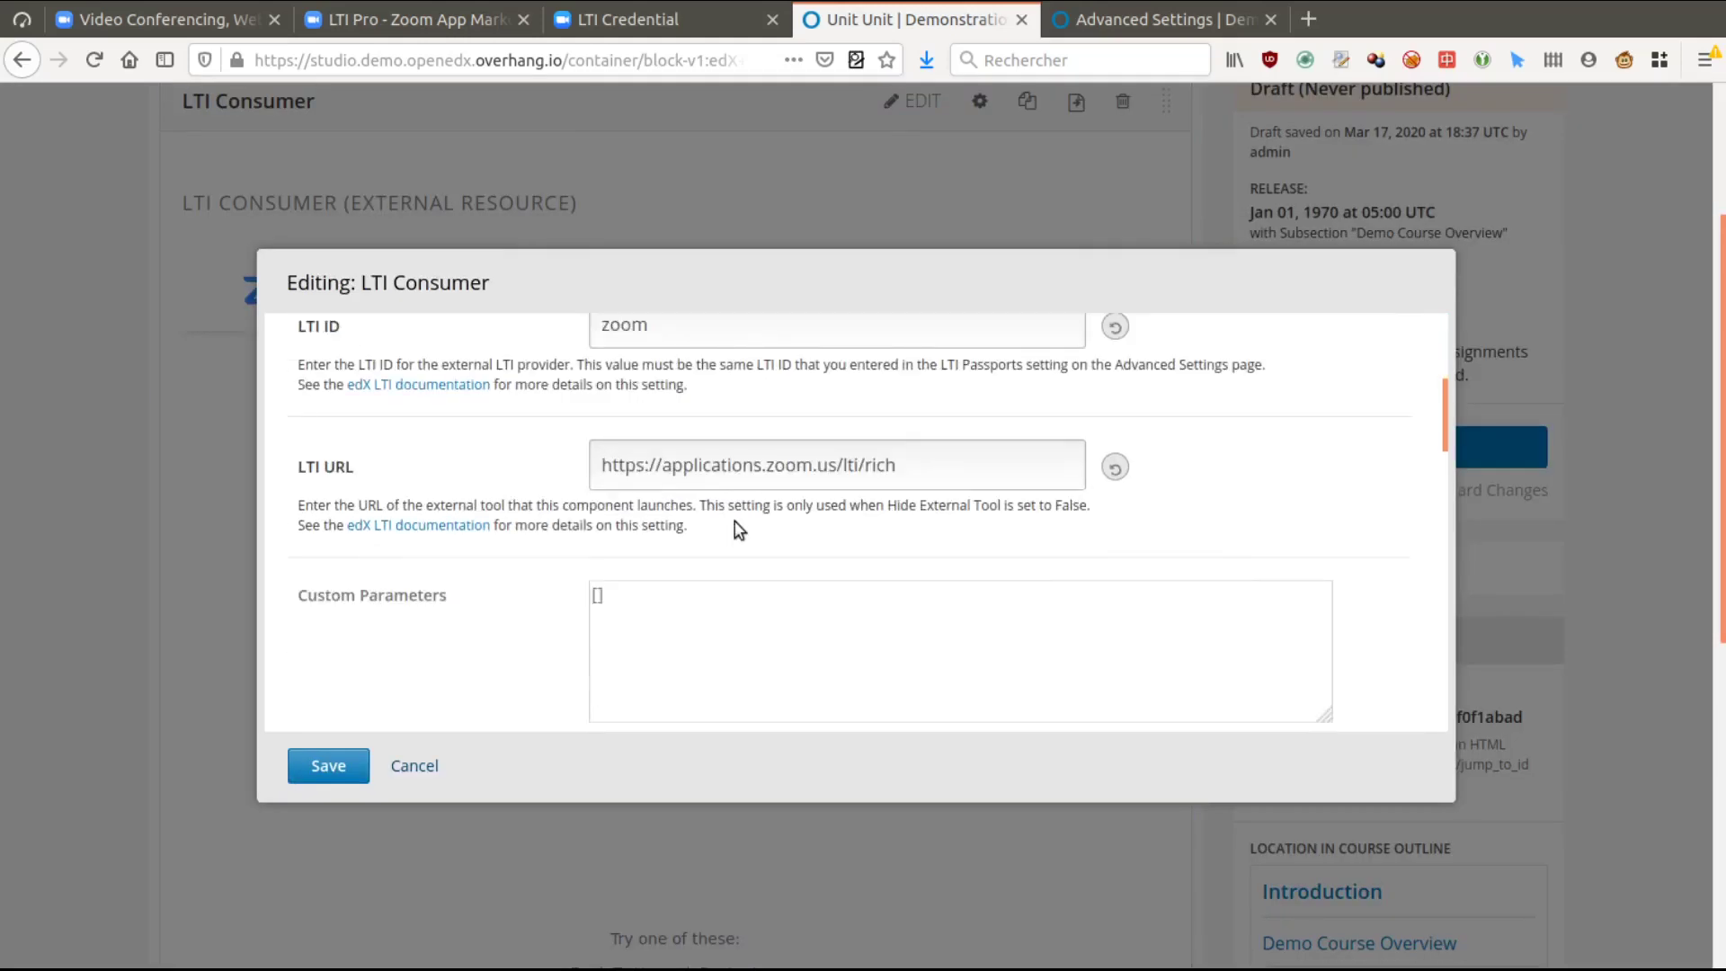
click(709, 620)
key(Left)
text(")
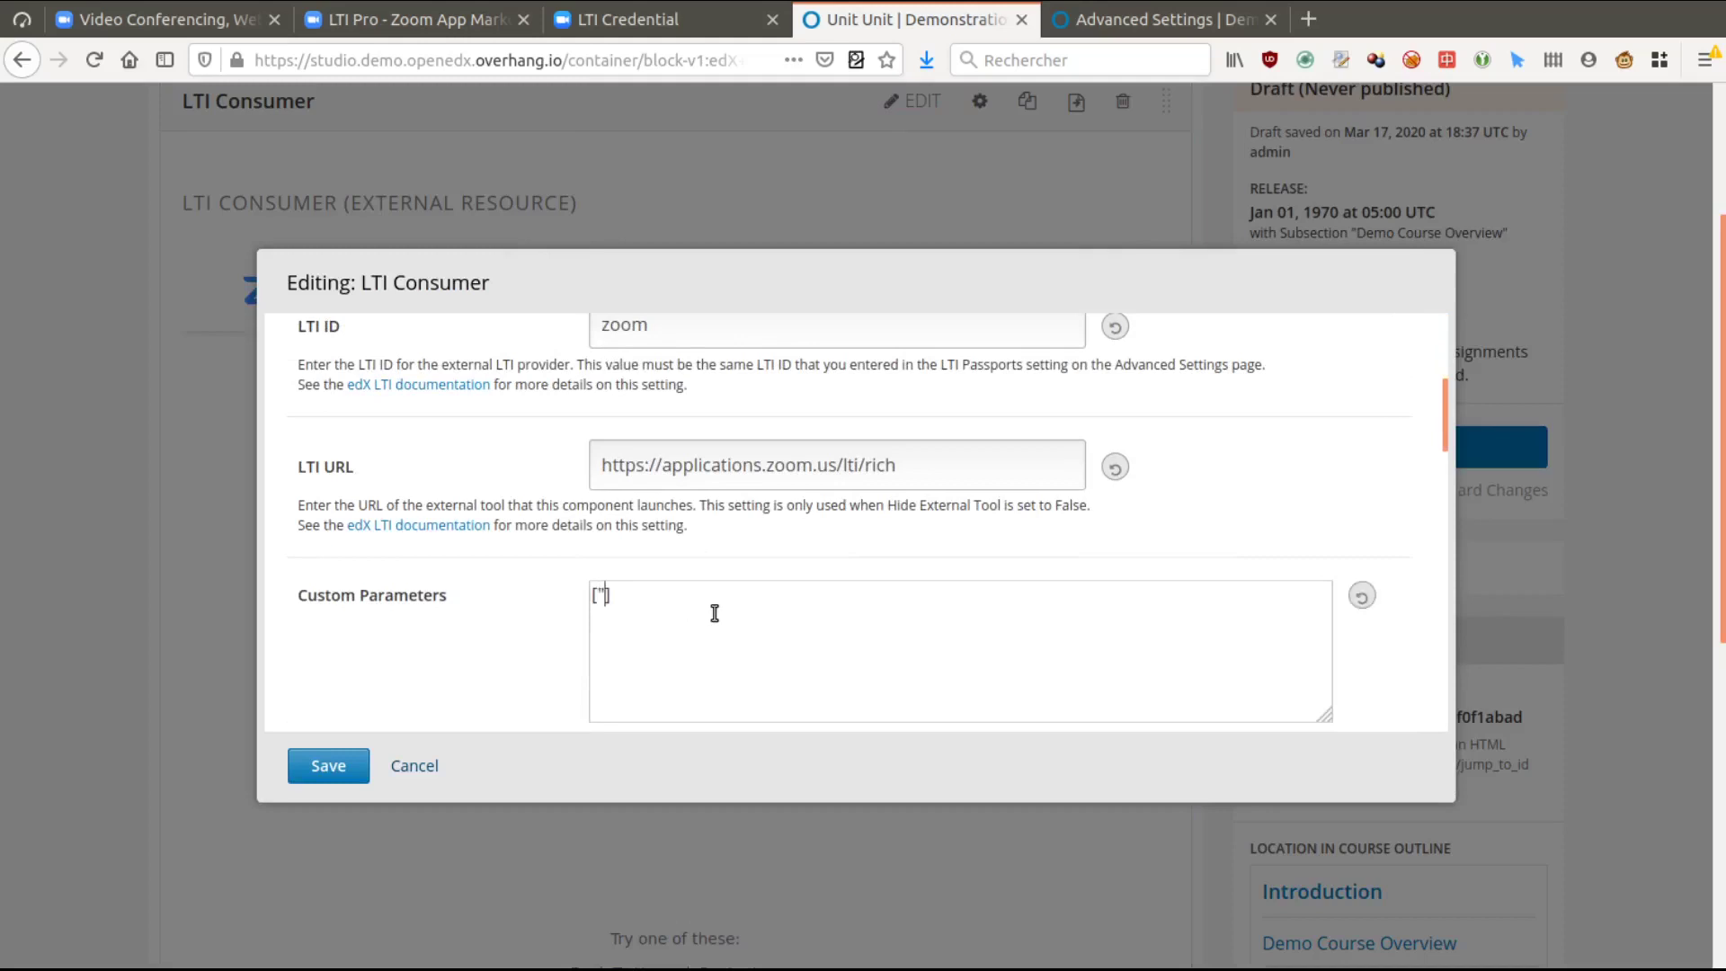
text(instructor_)
text(email)
text(=")
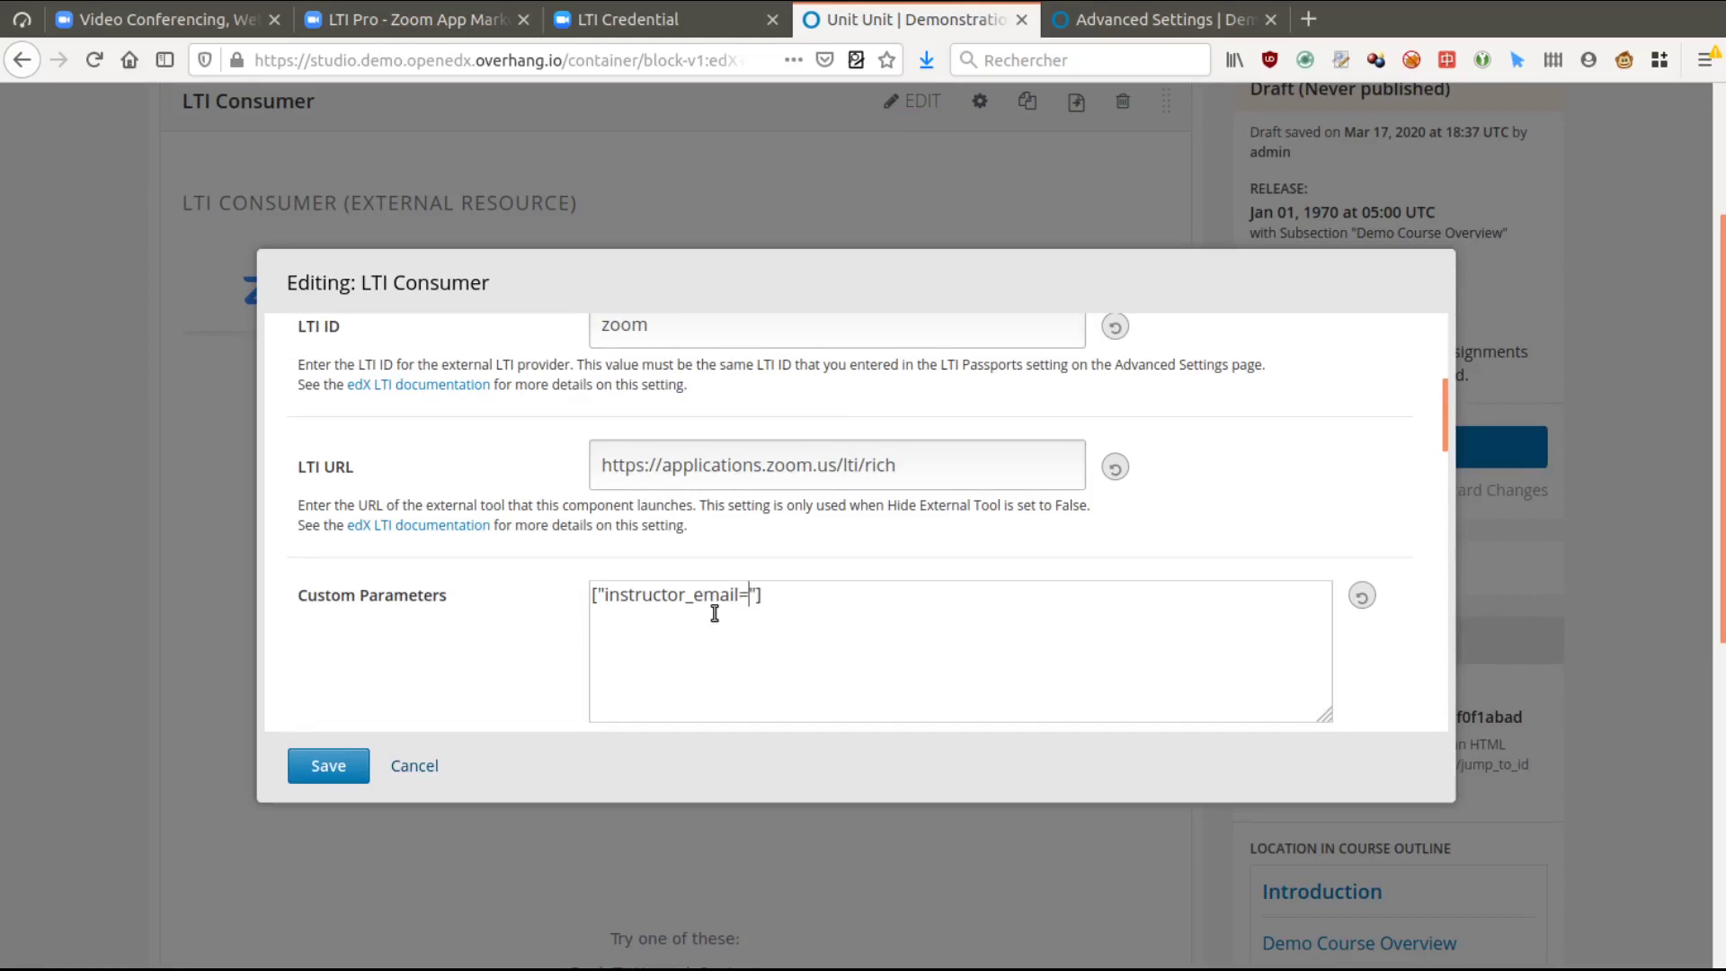
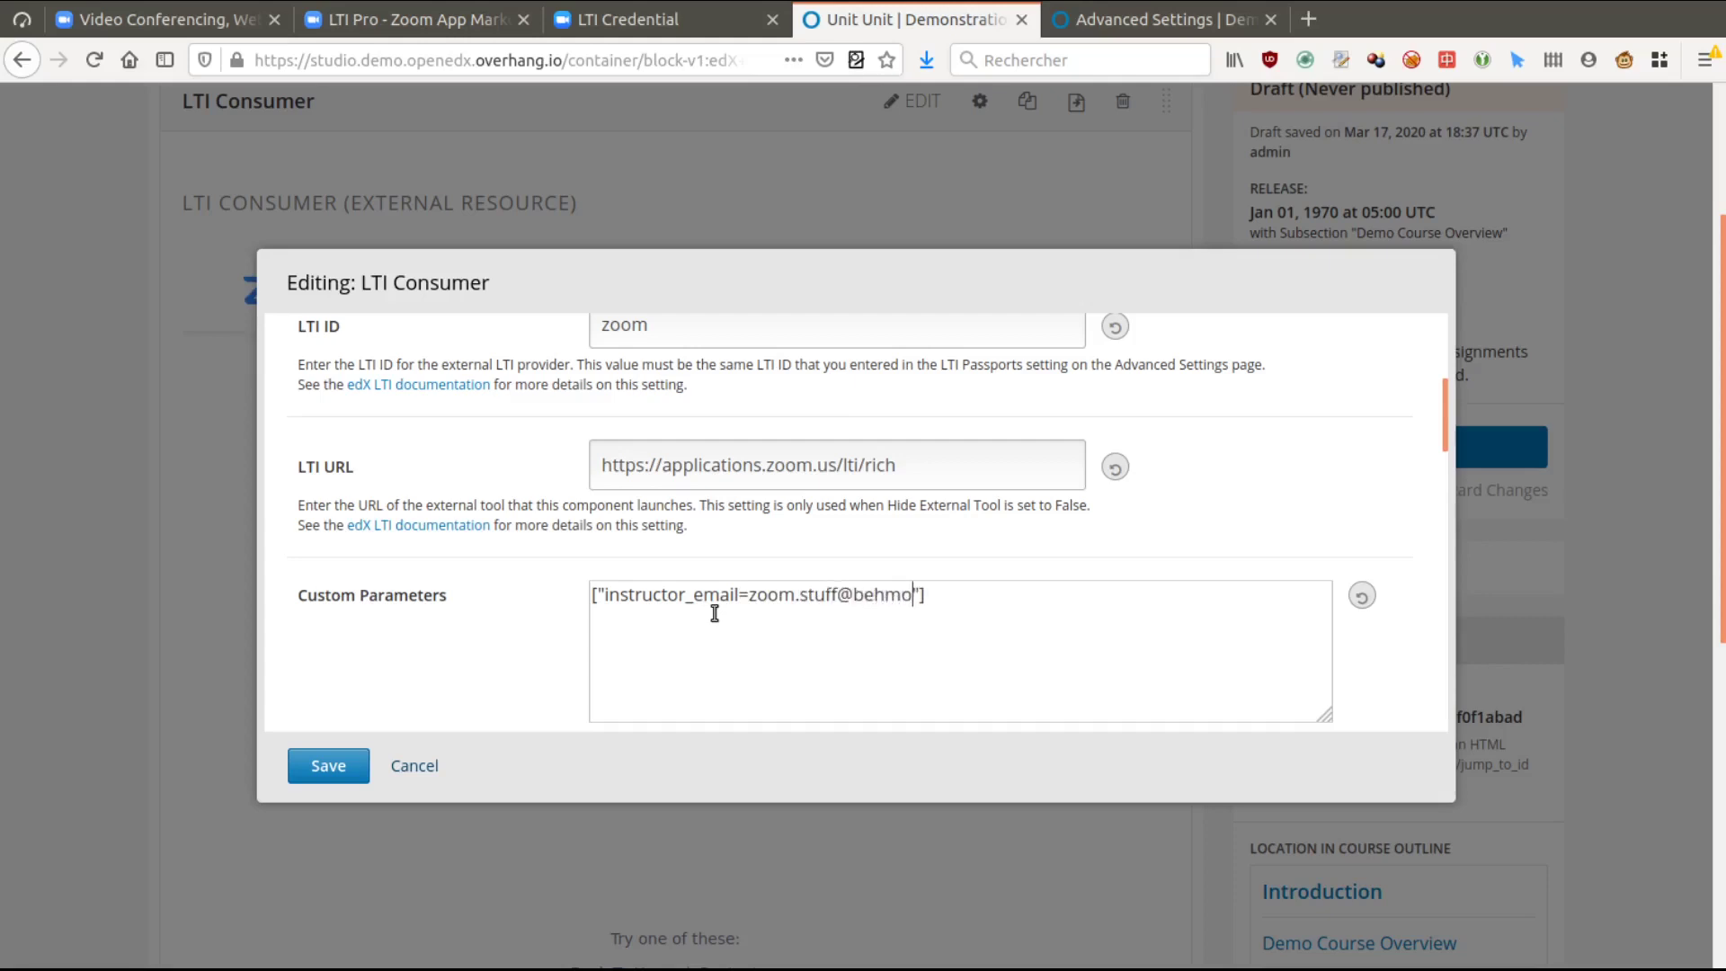
click(638, 13)
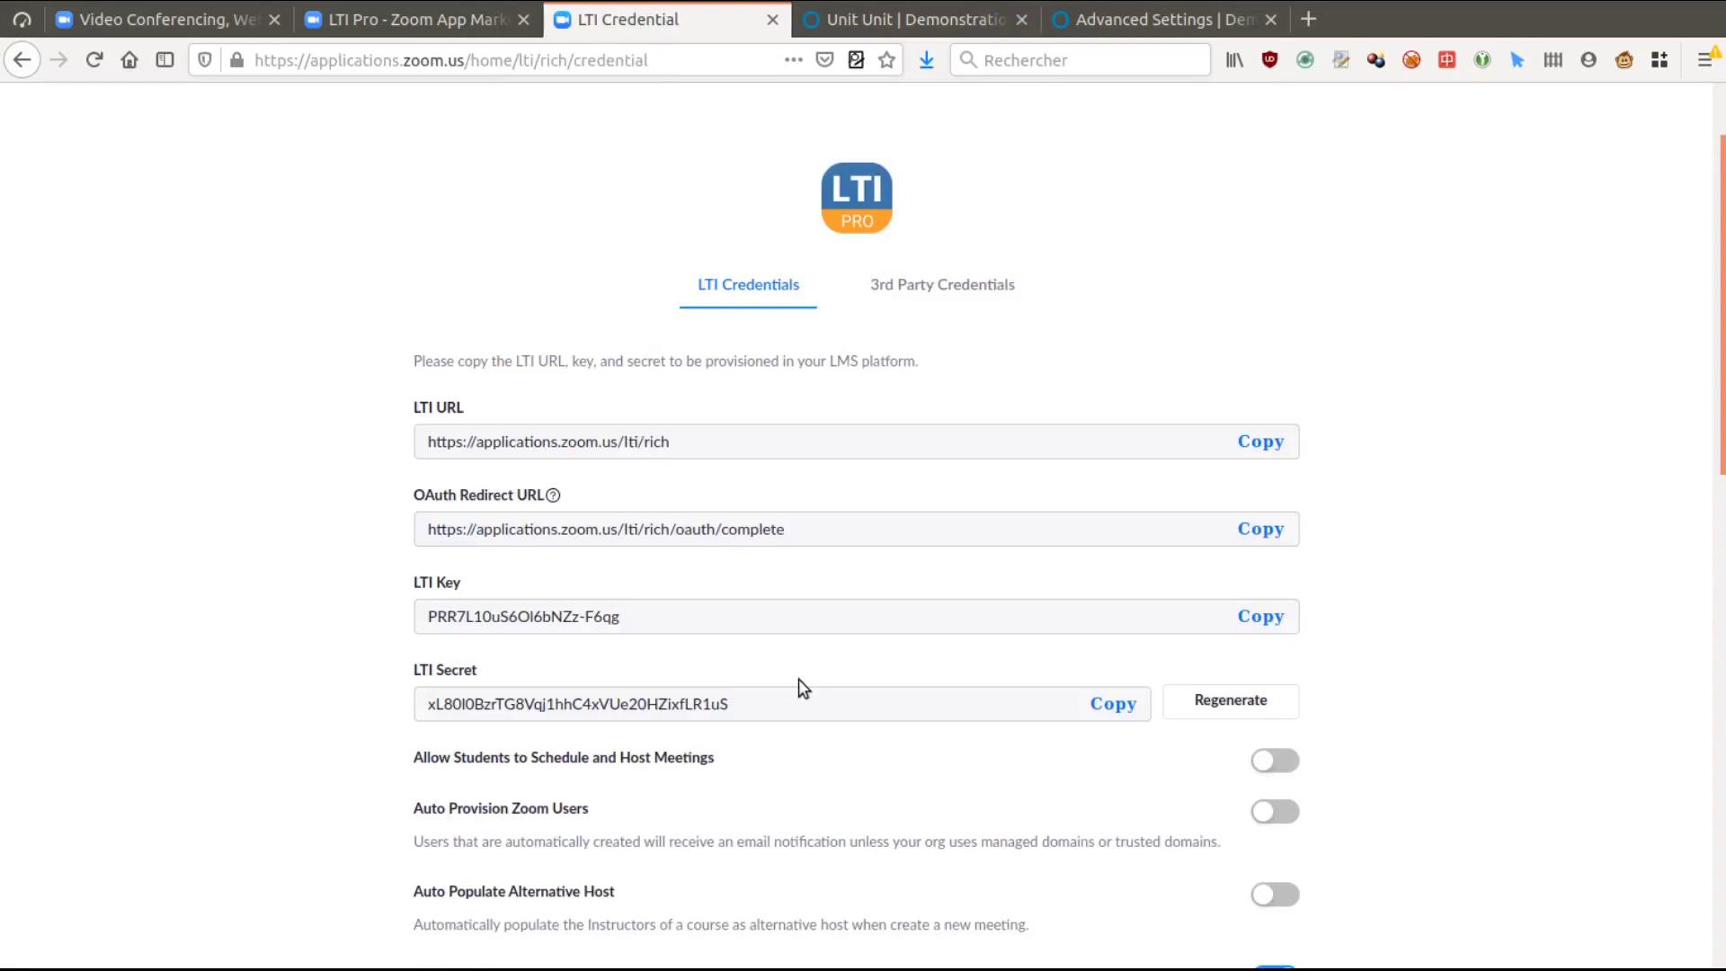
Enter 'instructor_email' in the Email Attribute Name field of the Zoom LTI credential
scroll(799, 678, down, 3)
scroll(797, 675, down, 3)
scroll(793, 676, down, 3)
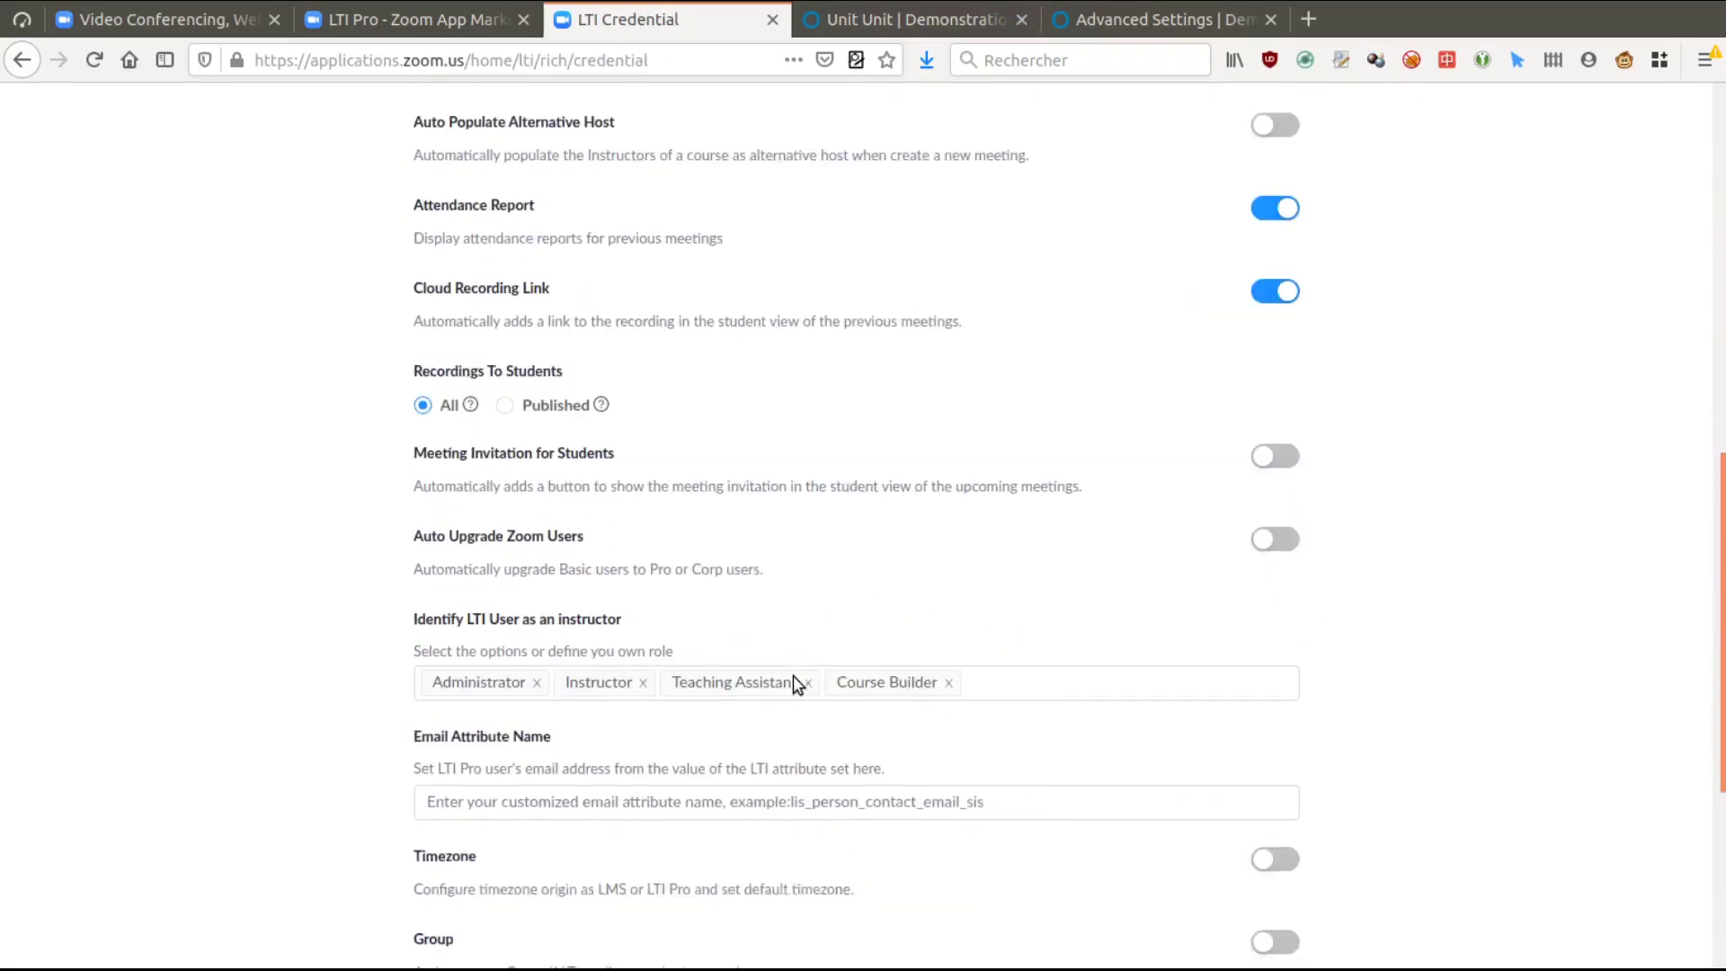
click(561, 750)
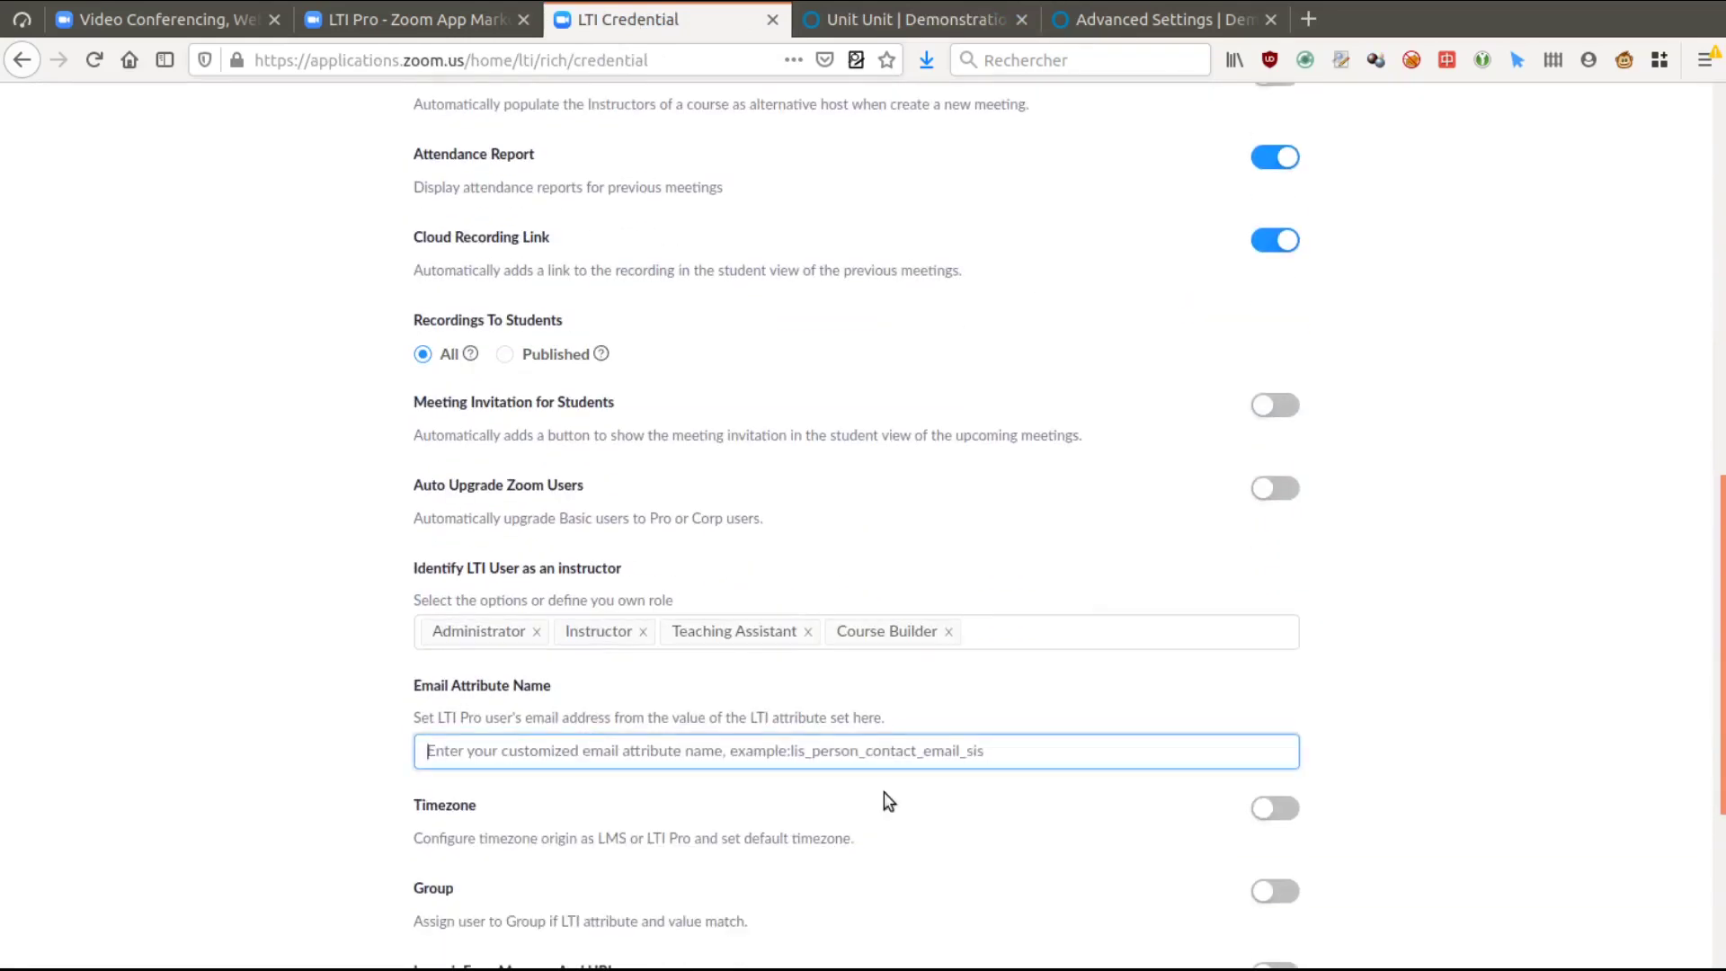
text(instruct)
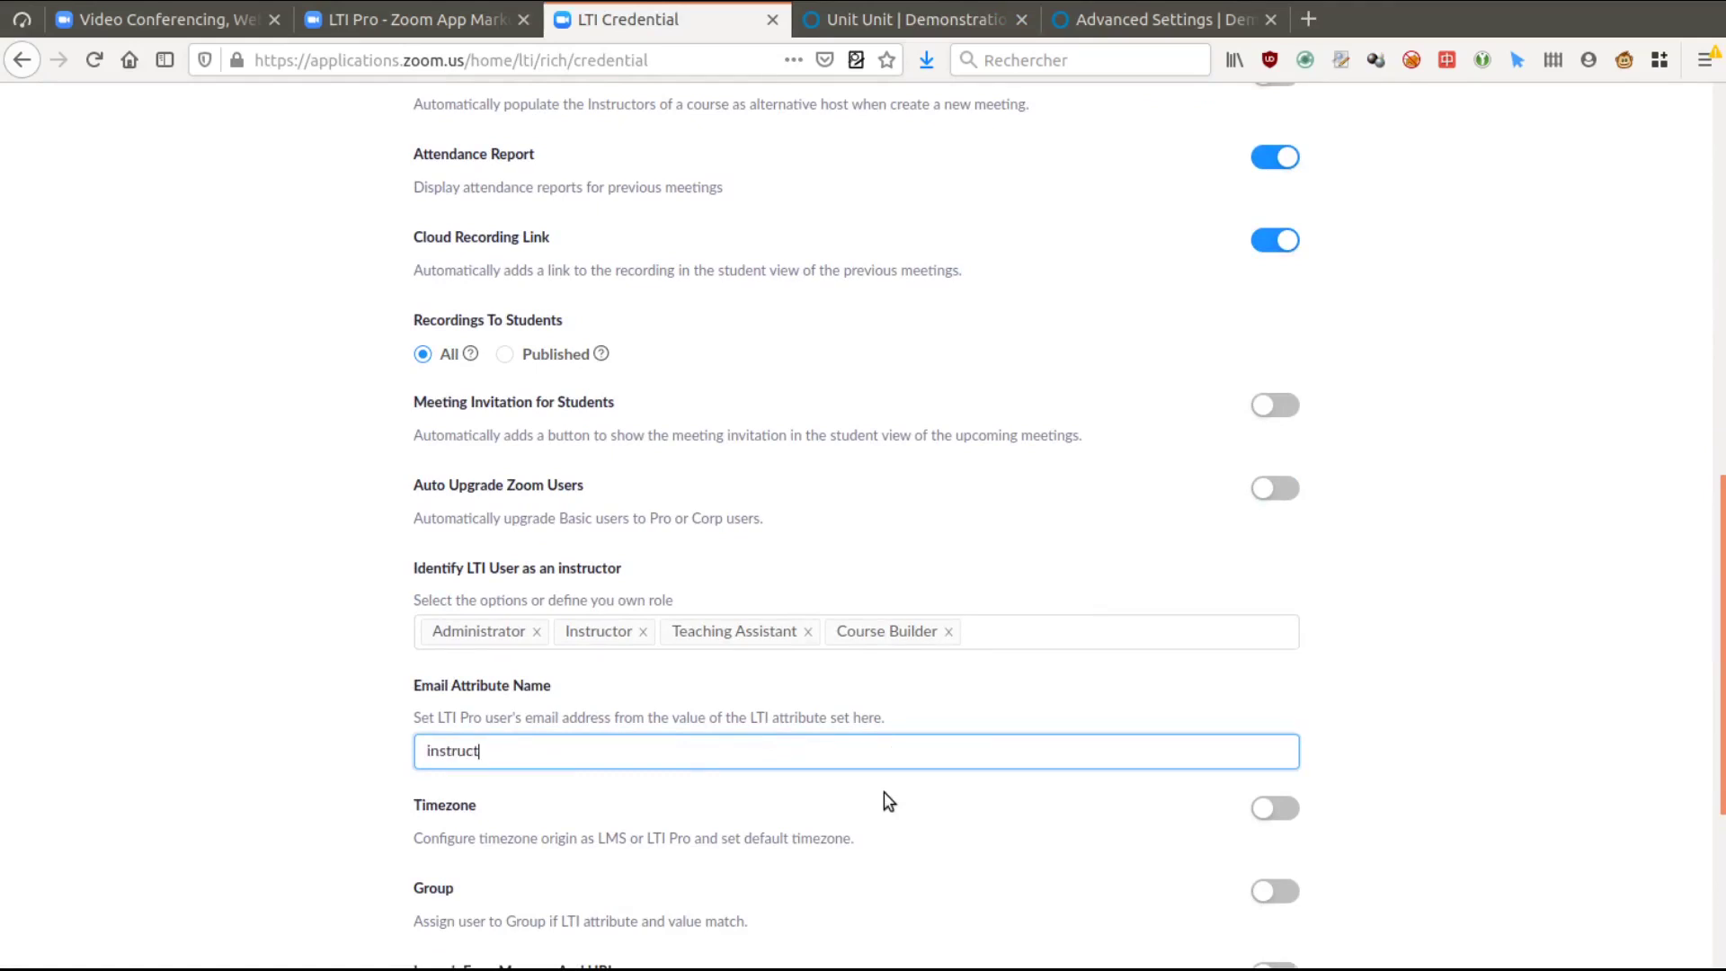
scroll(644, 377, down, 3)
text(ructor_email)
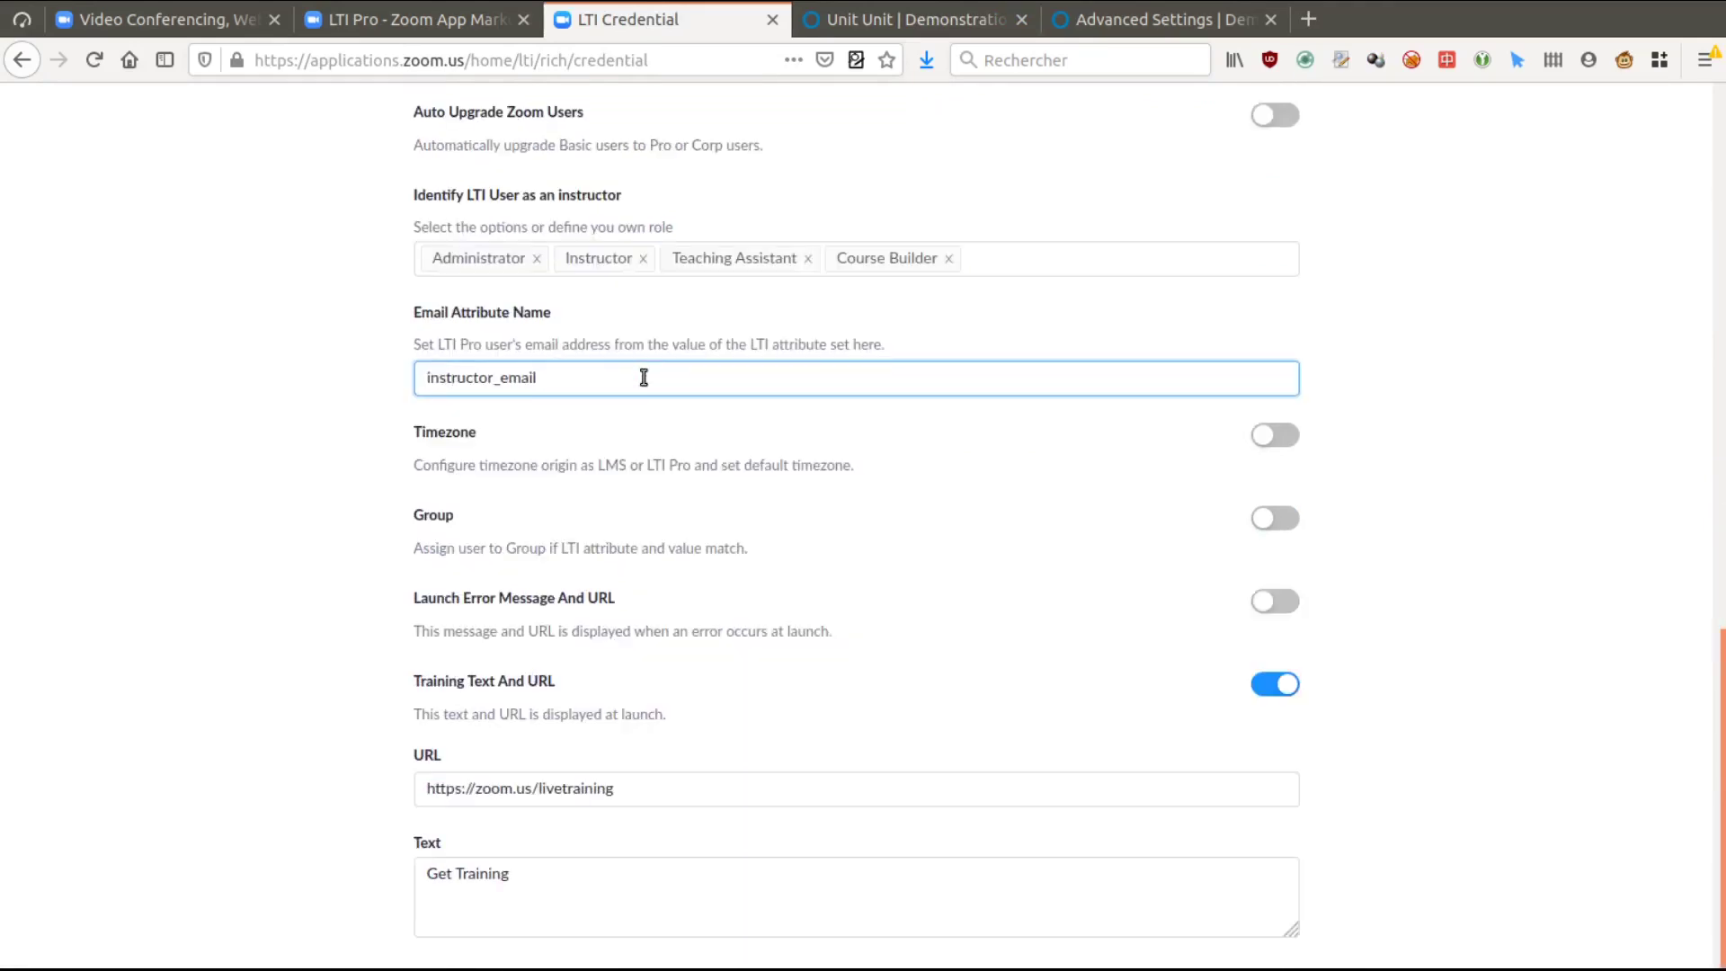
click(901, 20)
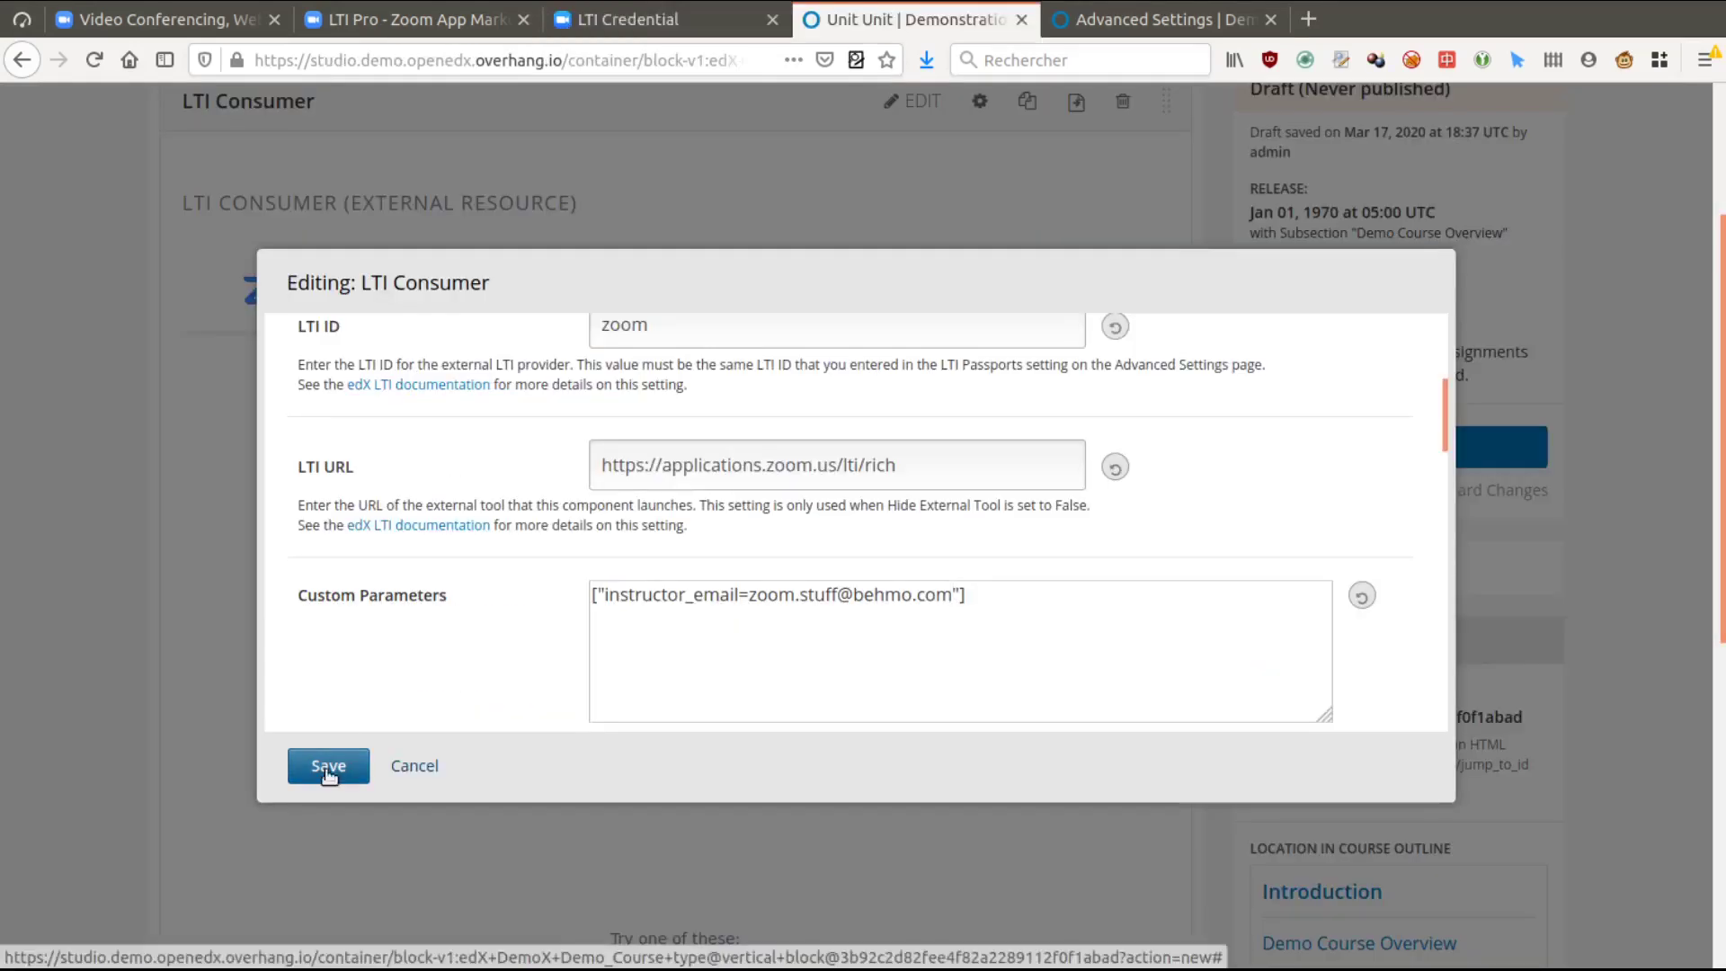
Save the LTI component and start a Zoom meeting titled 'Demonstration Course Online Meetup' with no password
click(331, 775)
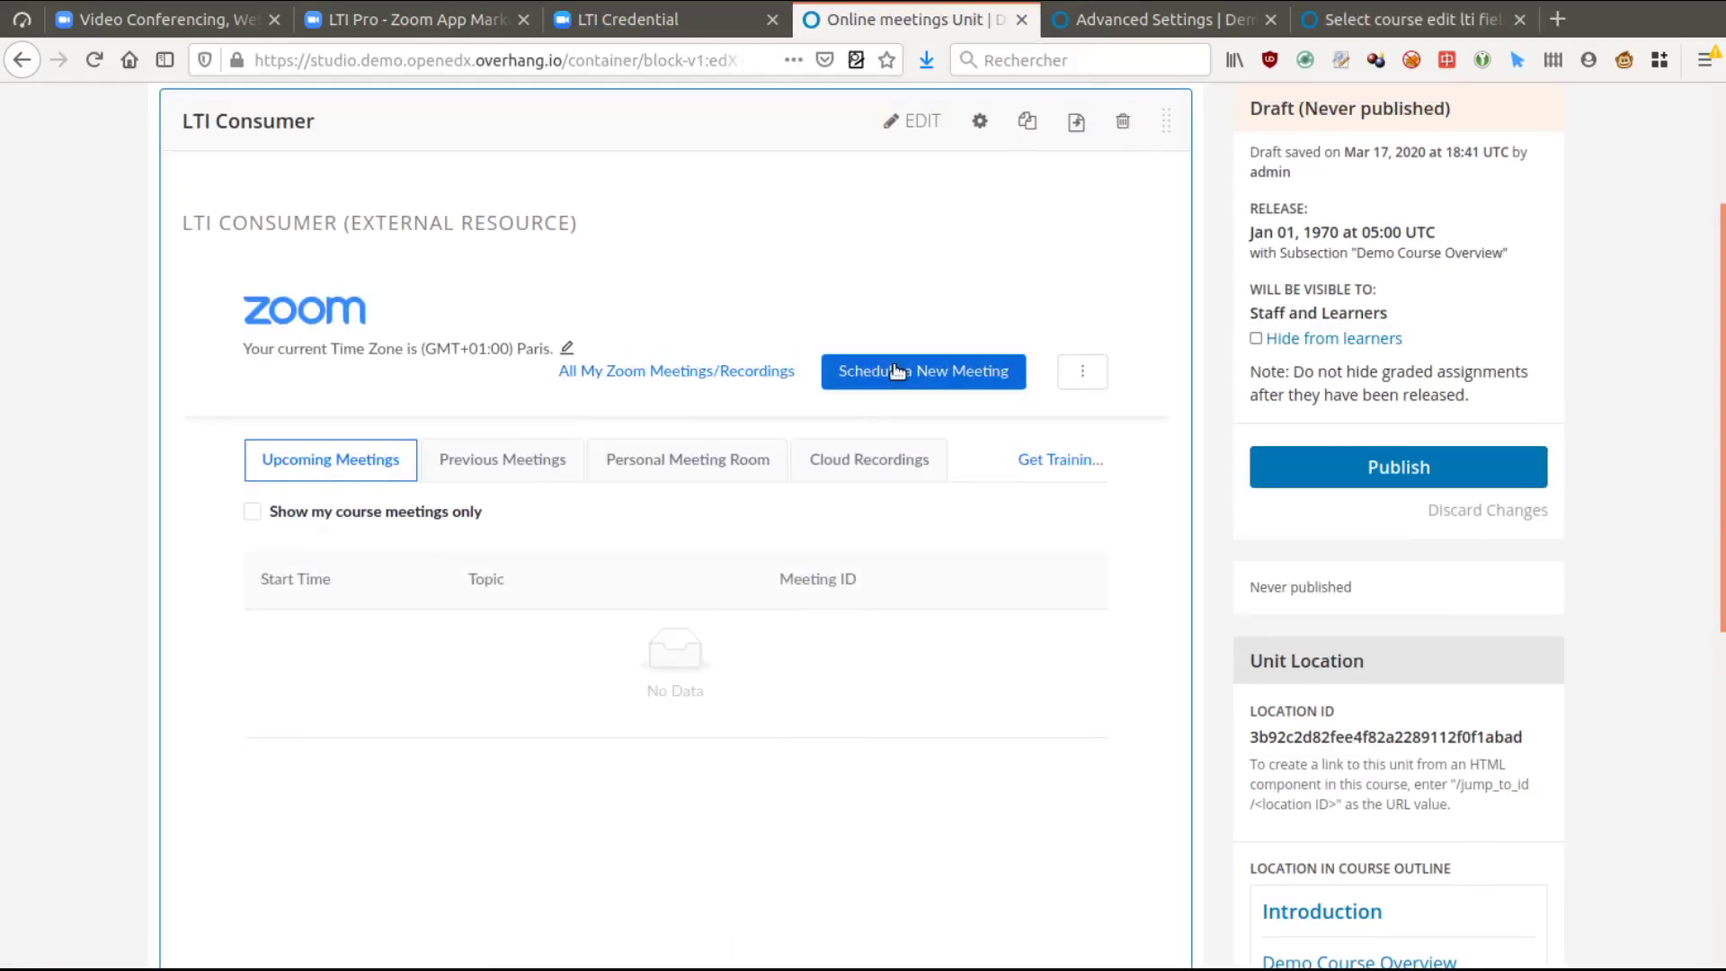
click(894, 367)
click(704, 491)
text(Online Meetup)
scroll(704, 492, down, 3)
scroll(656, 501, down, 3)
scroll(628, 466, down, 2)
click(479, 662)
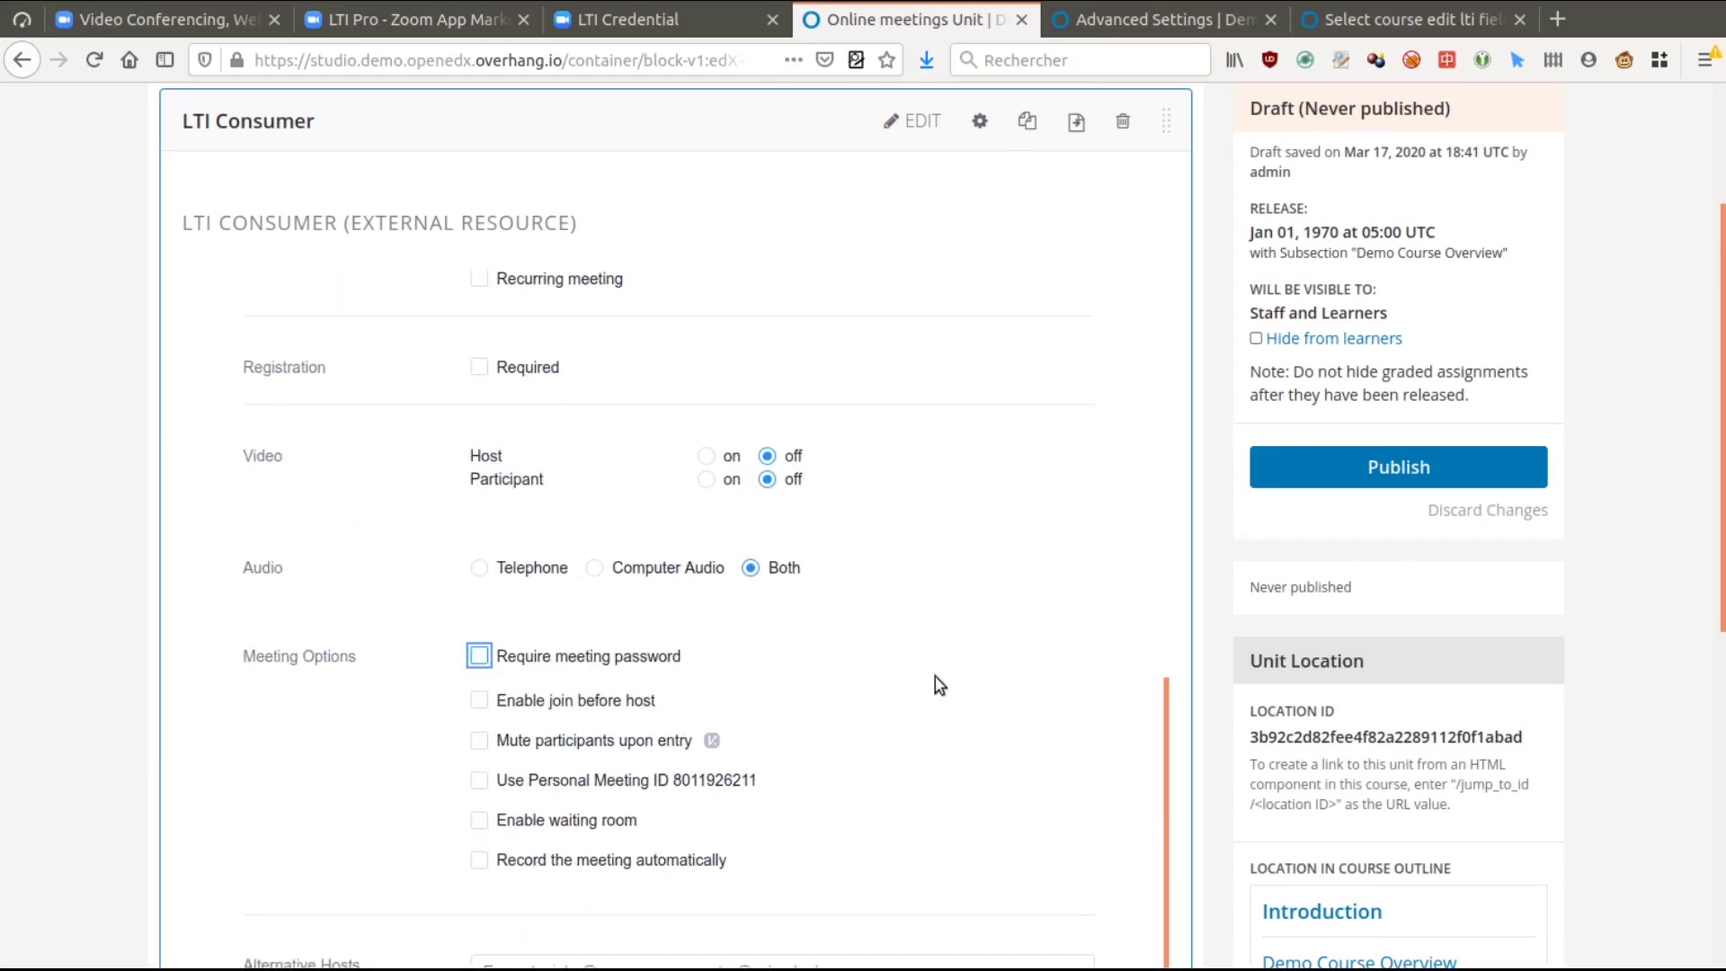
Turn on automatic cloud recording, save the meeting, and publish the Online meetings unit
scroll(933, 684, down, 3)
scroll(836, 559, down, 2)
click(482, 486)
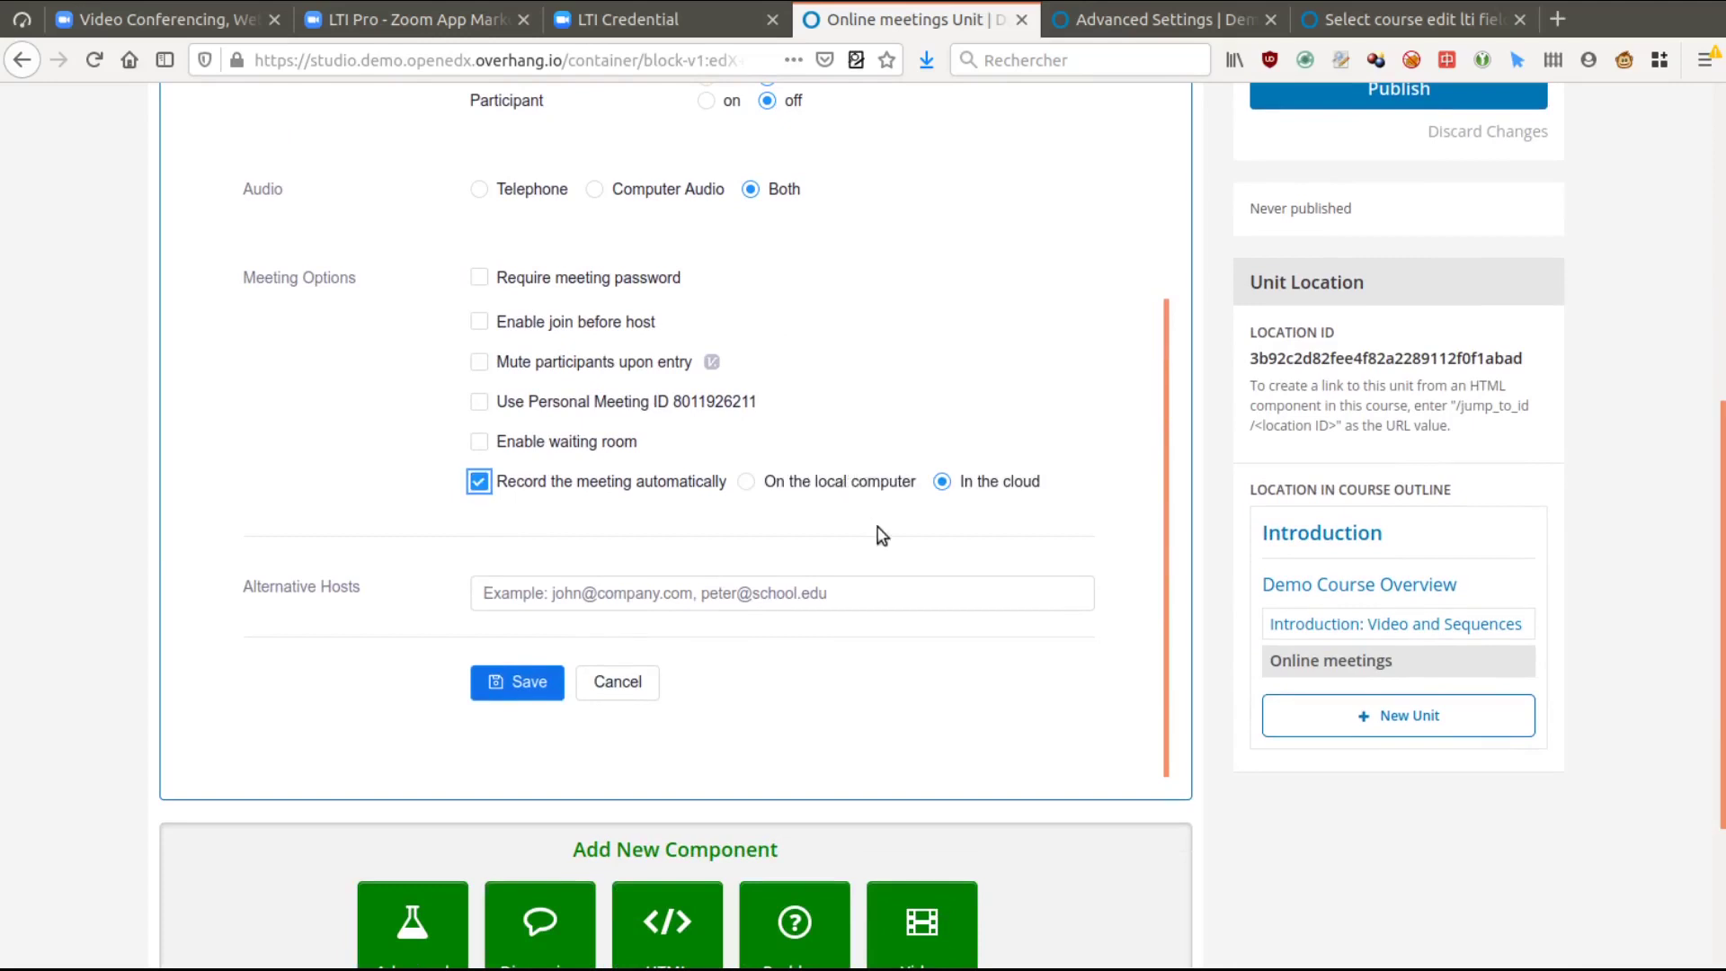
click(526, 688)
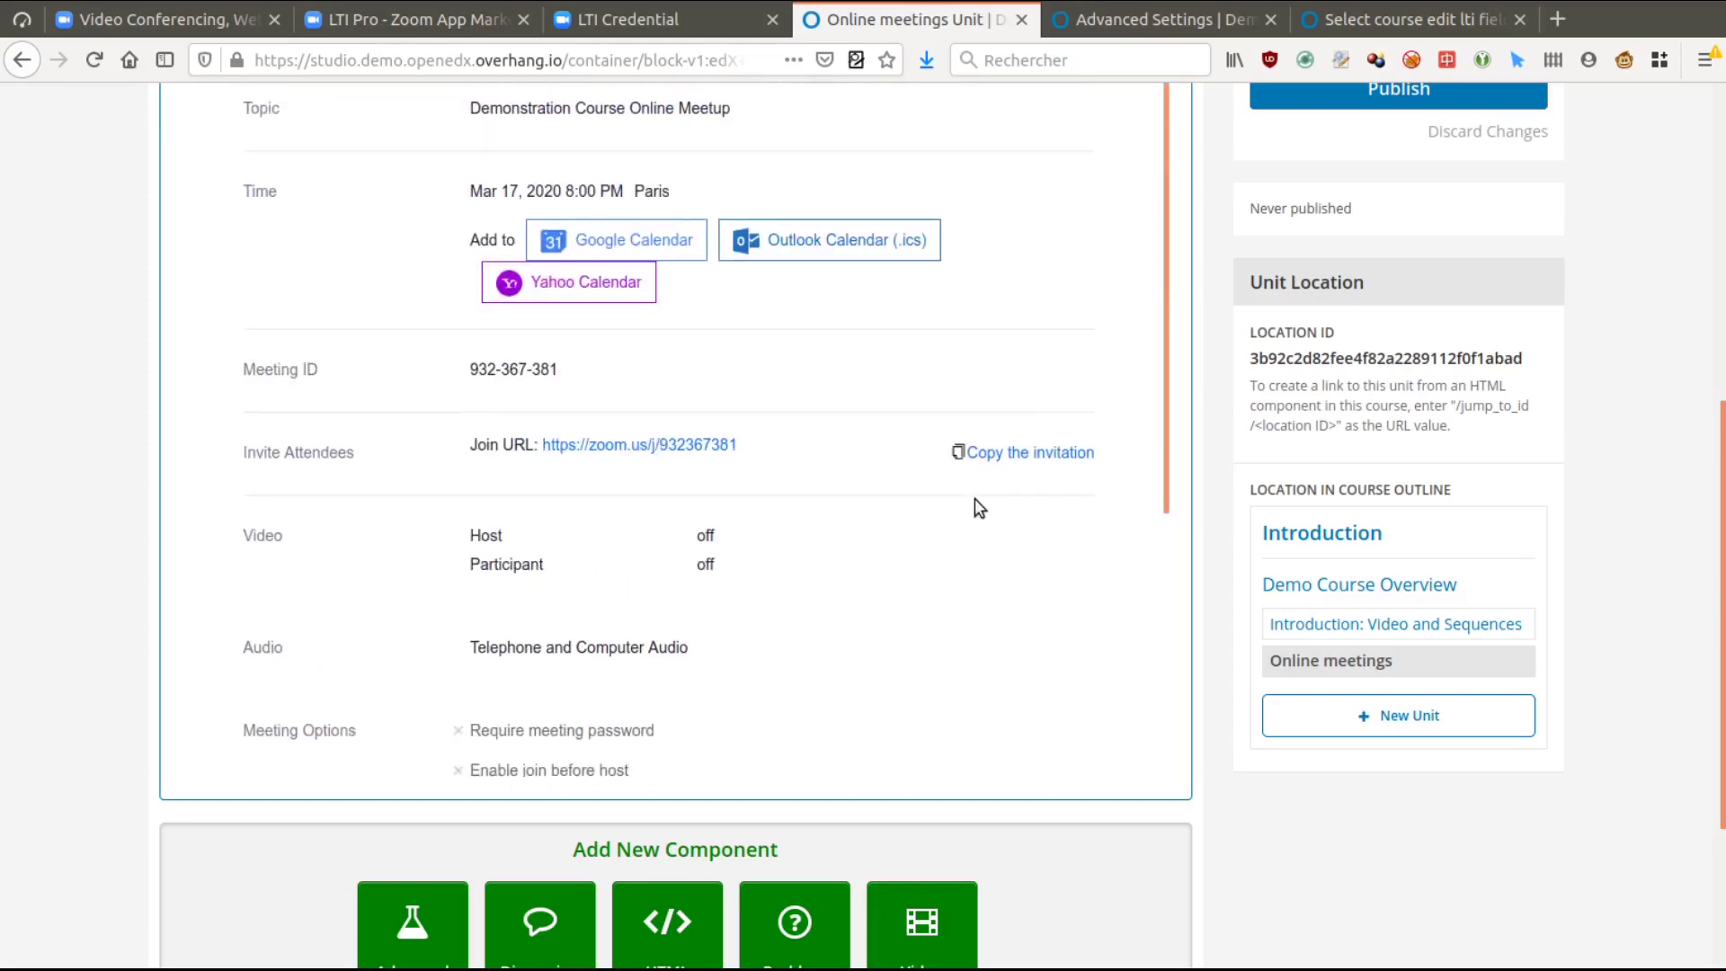
scroll(1345, 855, up, 5)
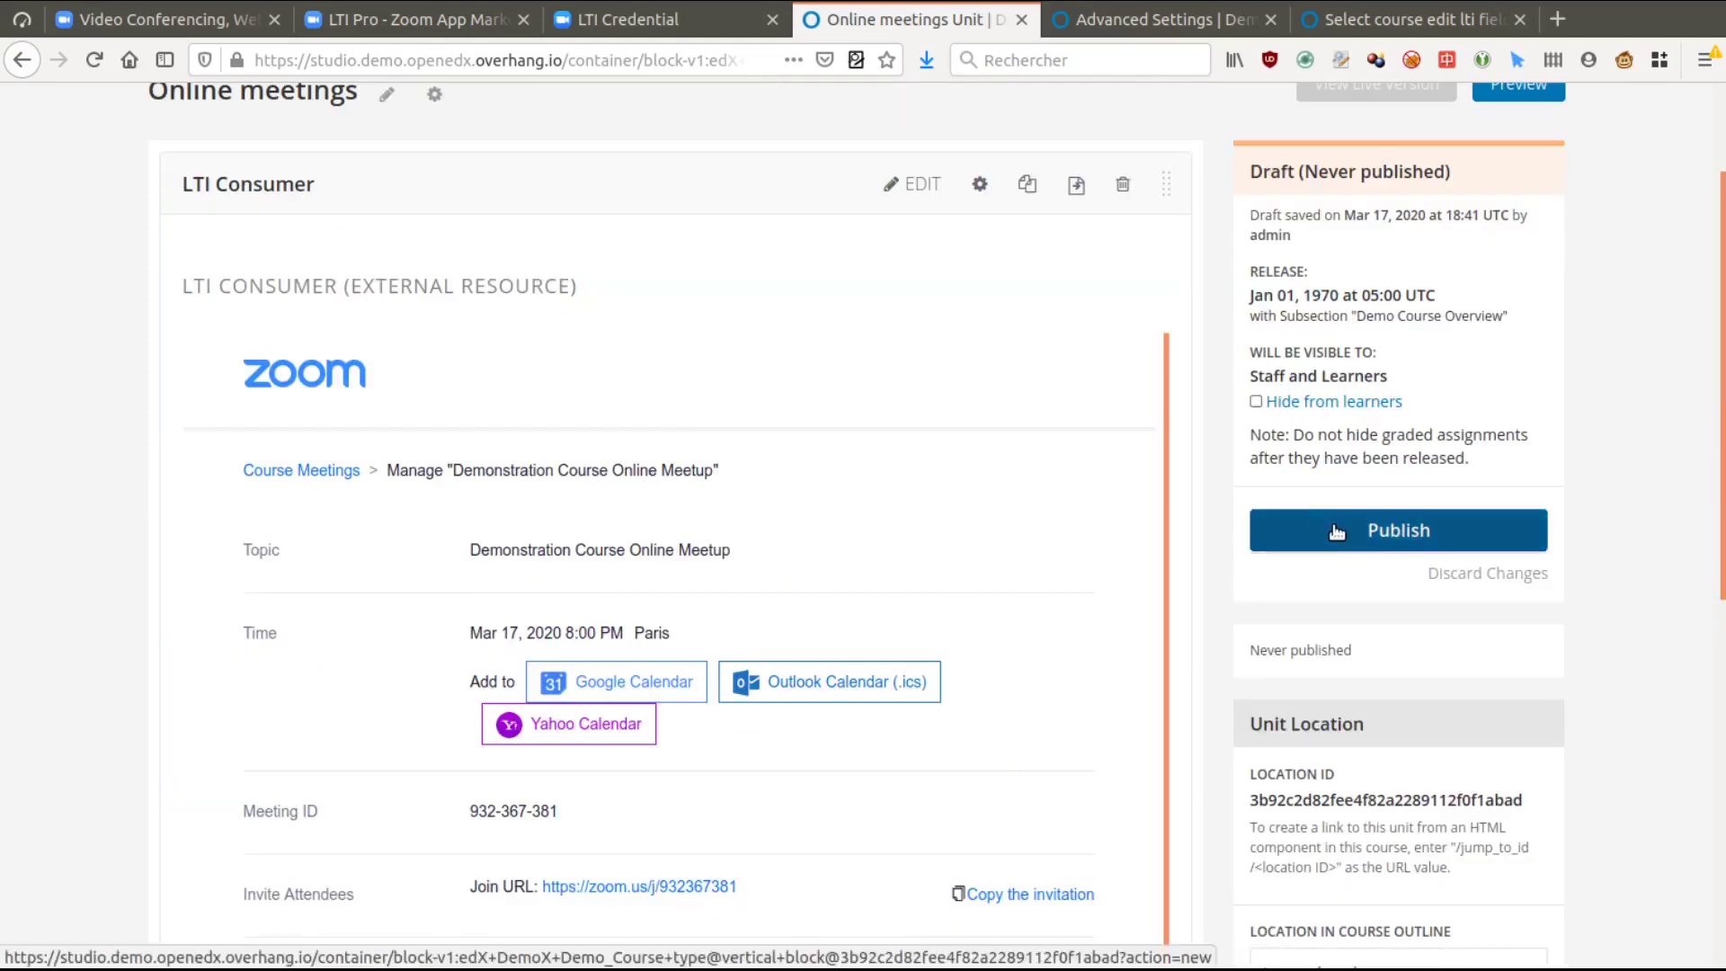
click(1337, 532)
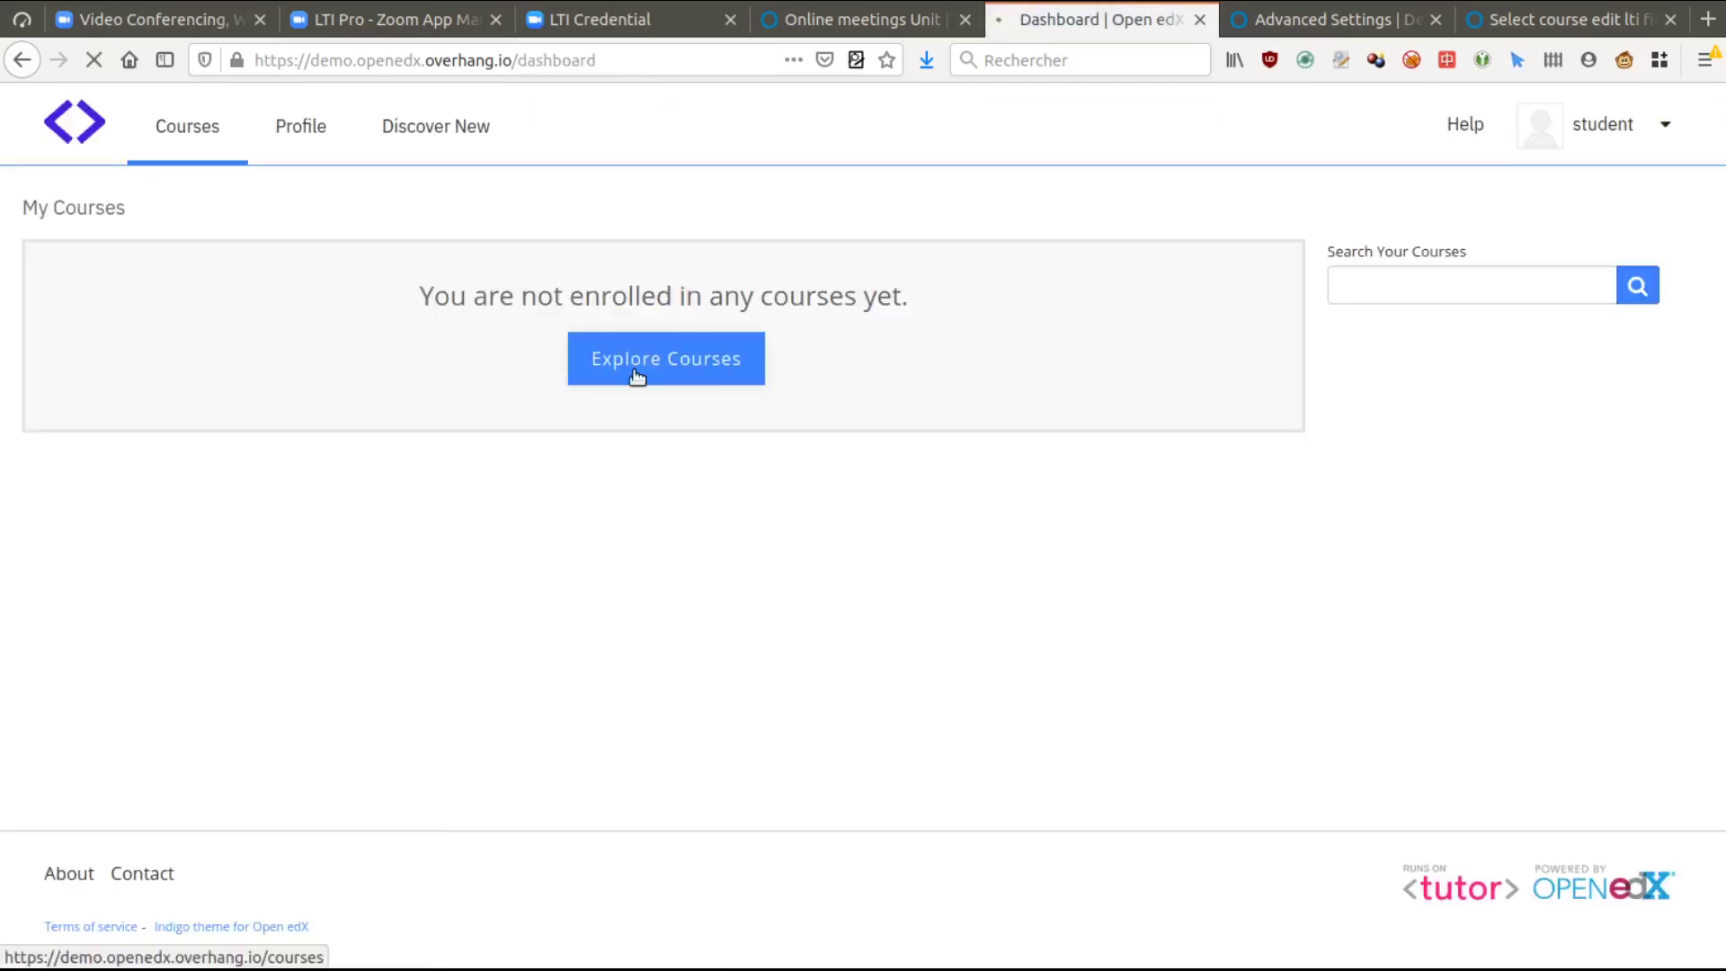
Find the Demonstration Course in the course catalog and open it as the student
click(659, 369)
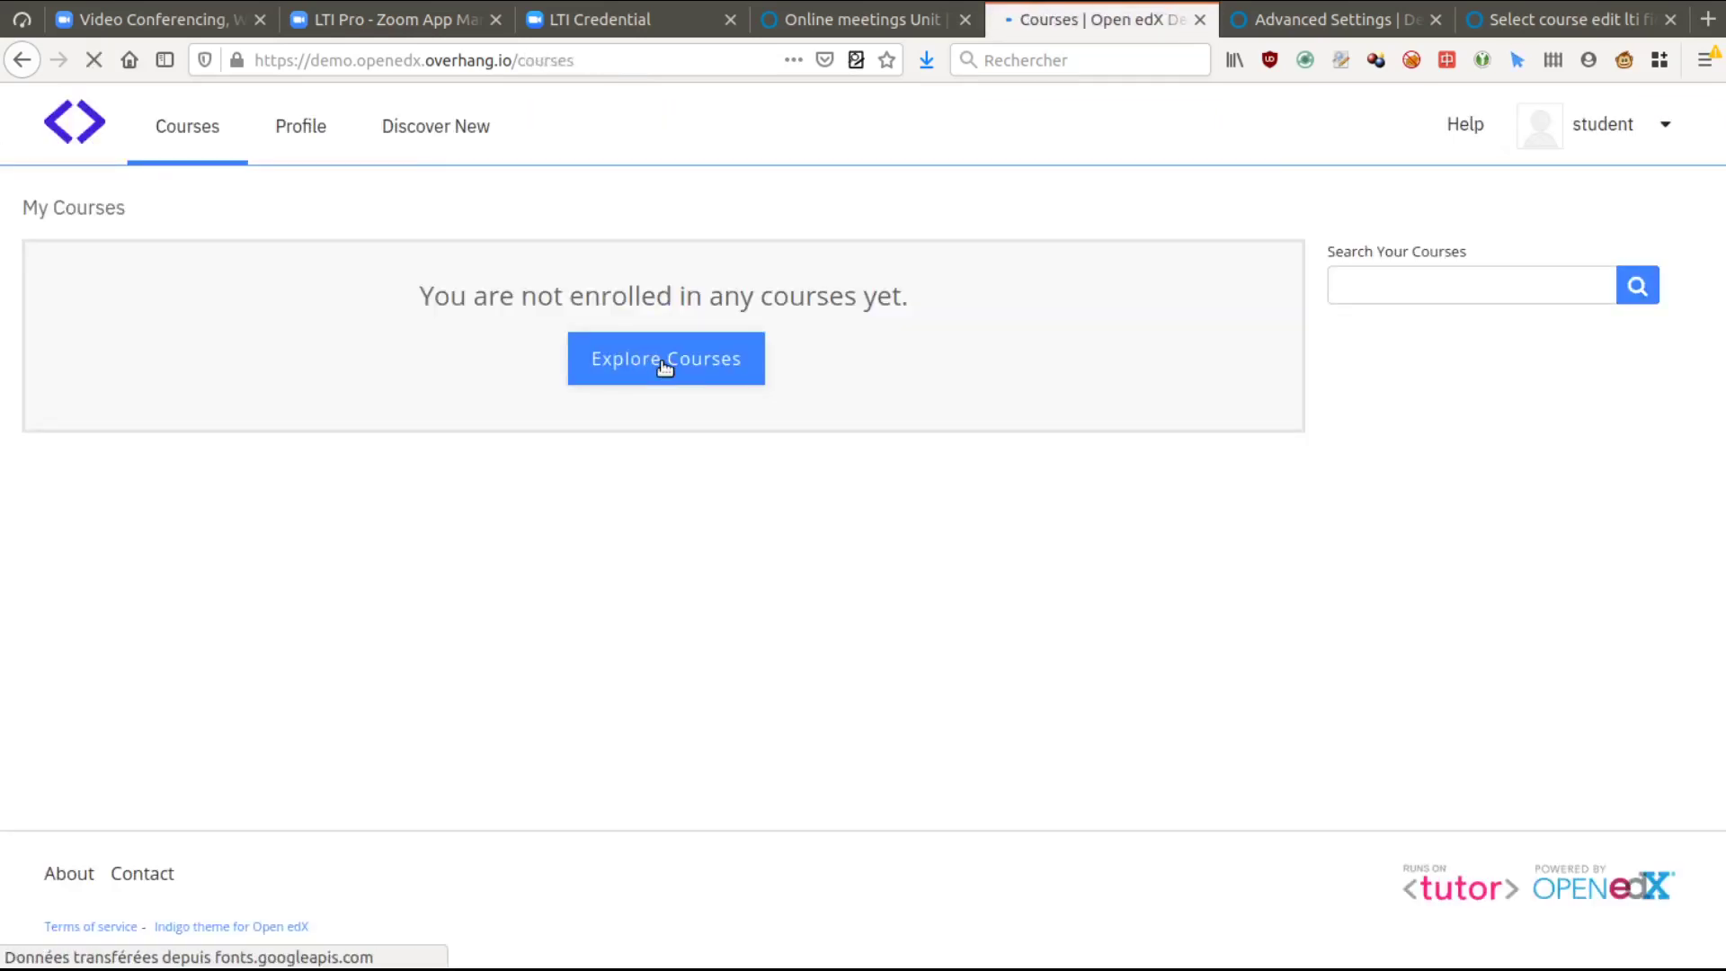
click(233, 459)
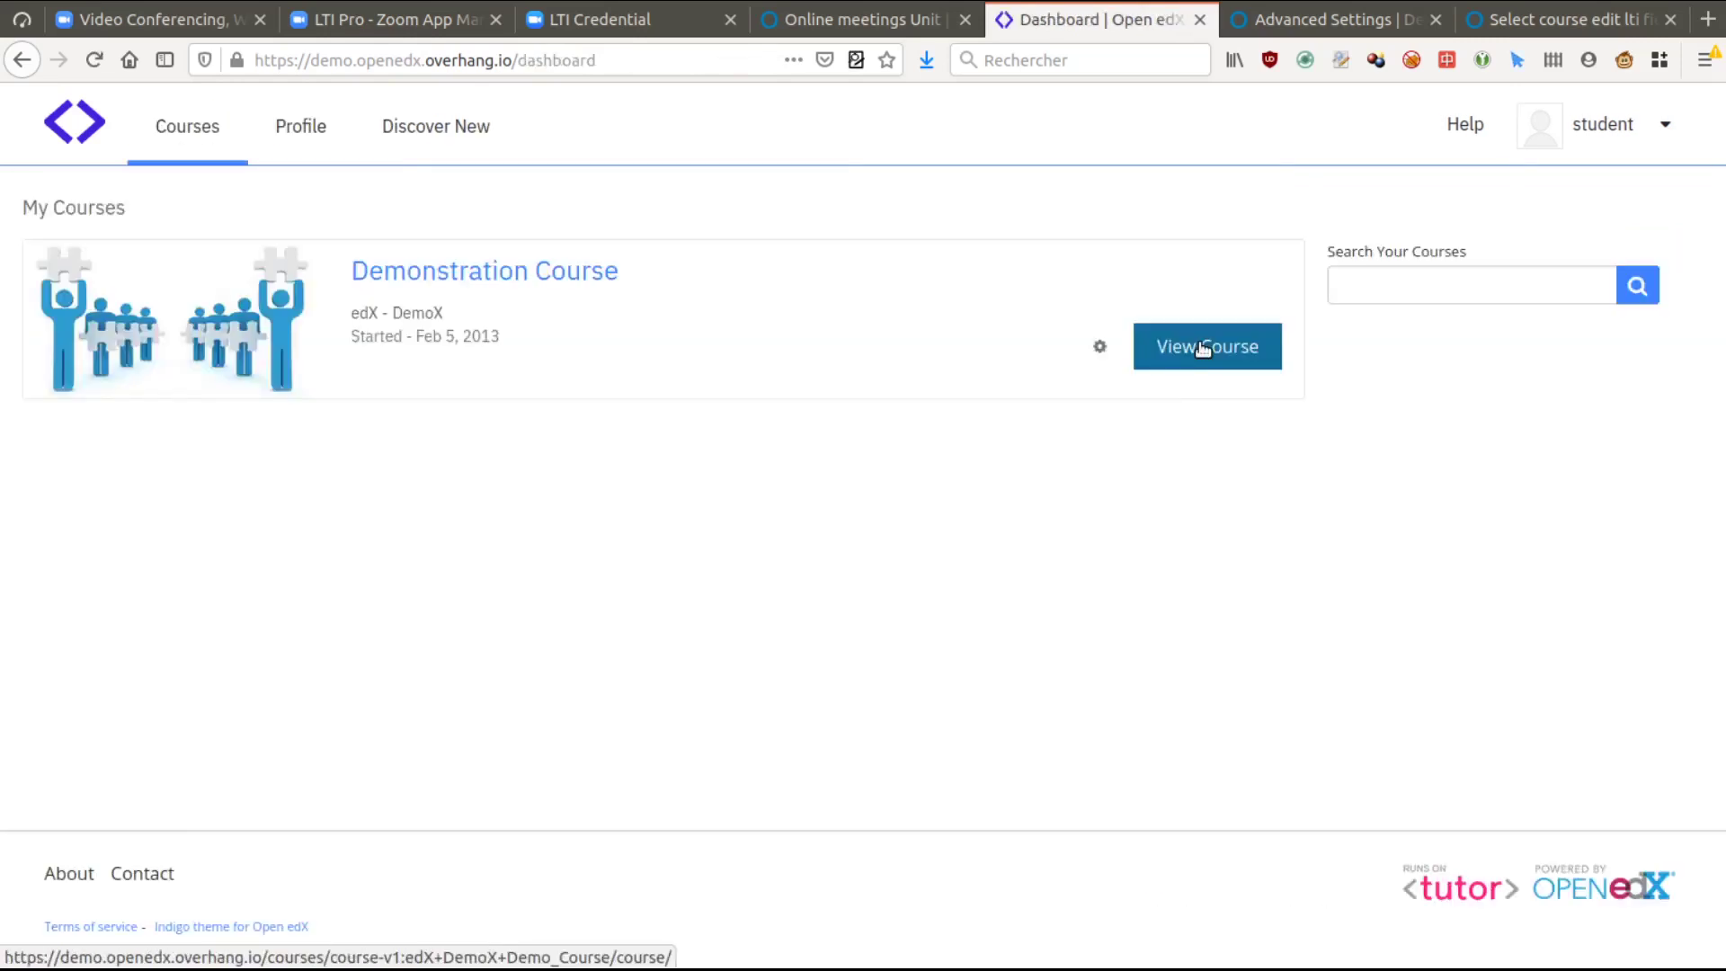
click(1203, 349)
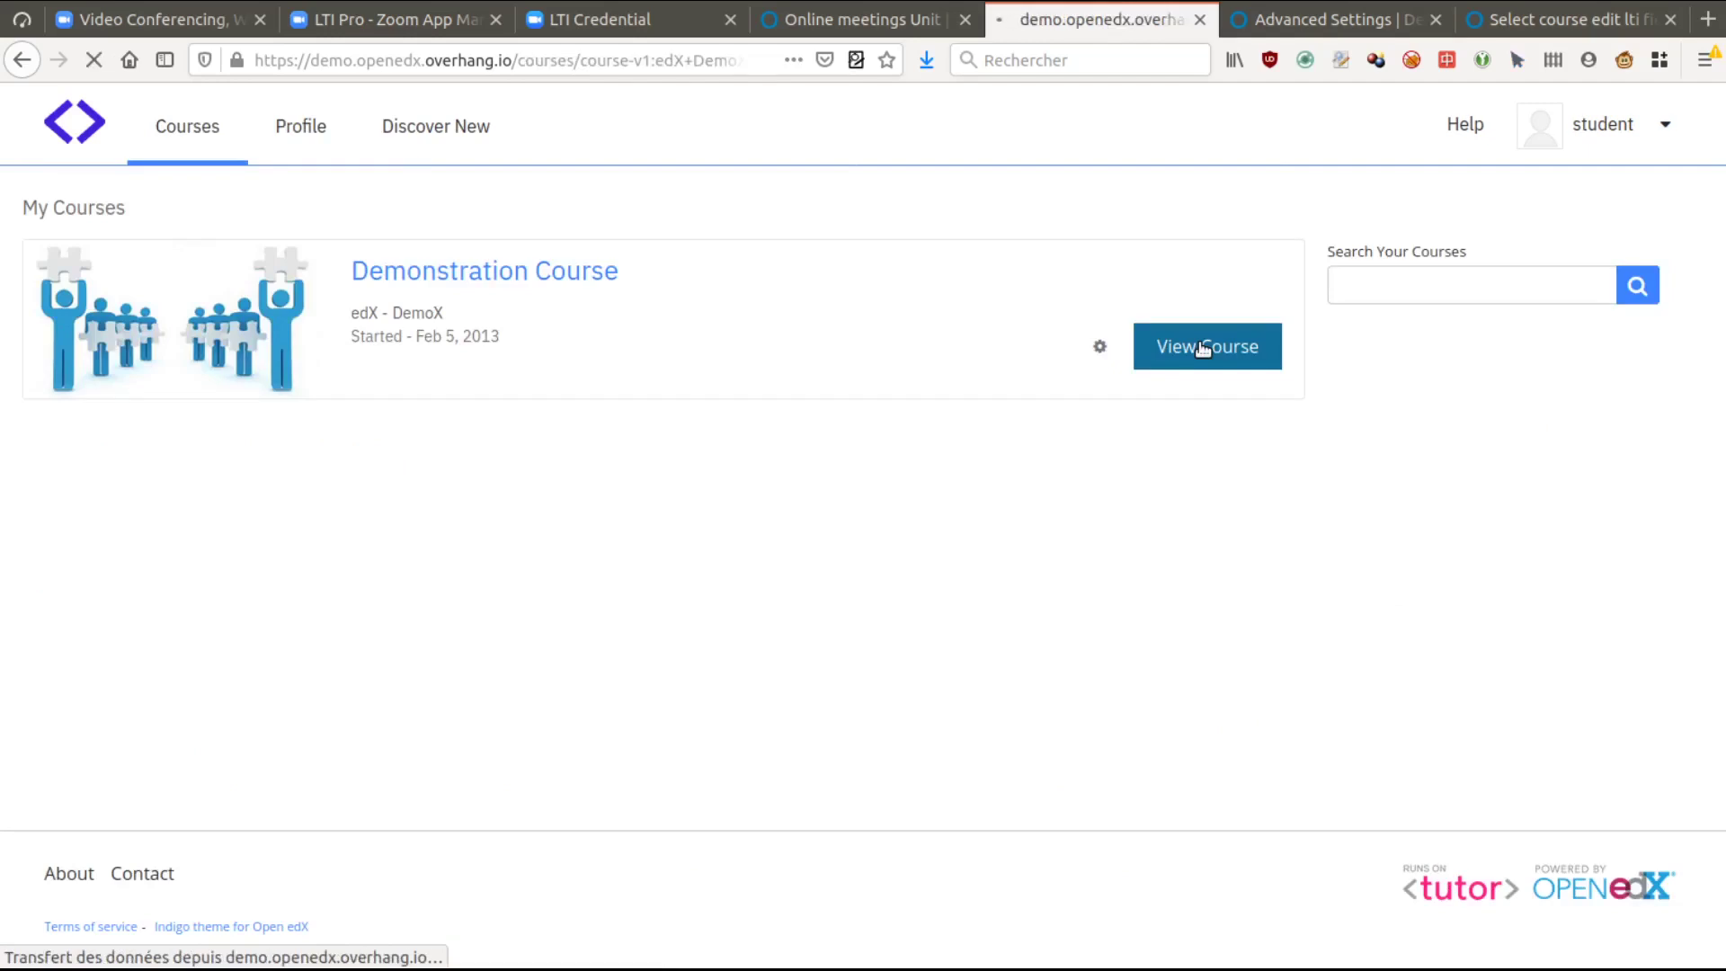